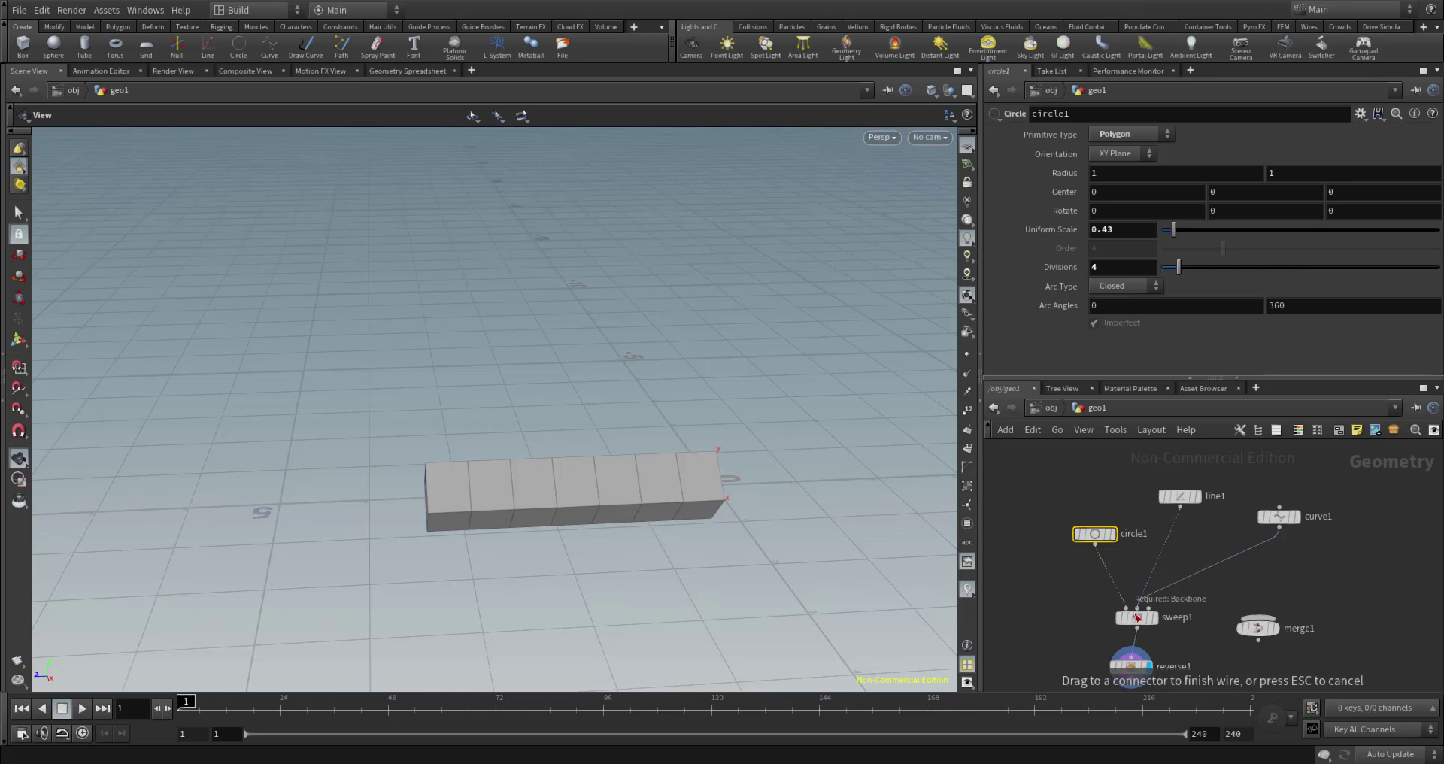
Place the curve node beside the circle node above the sweep, and set the viewport to the top view with curve drawing active.
drag(1221, 517, 1146, 551)
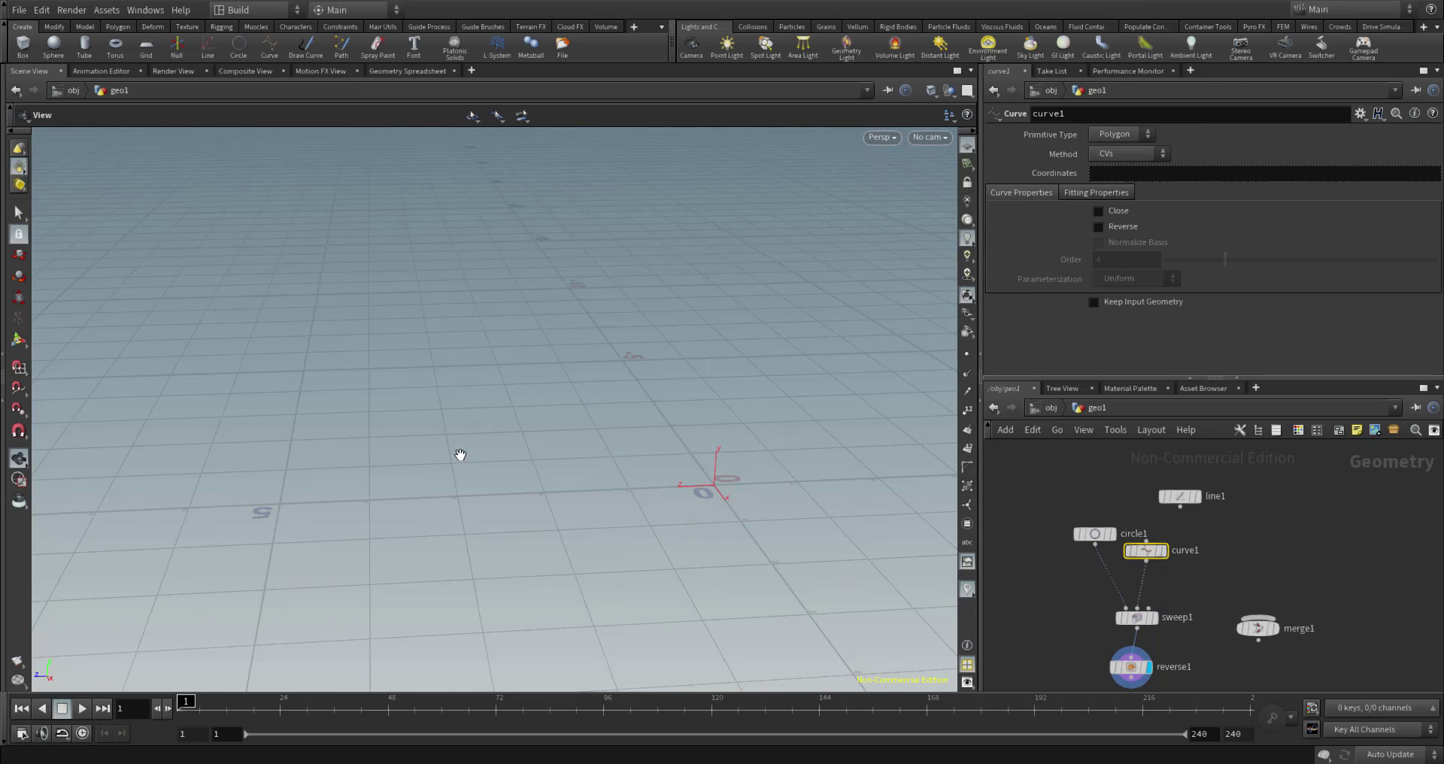
scroll(458, 454, down, 1)
key(Return)
click(881, 137)
mouse_move(901, 169)
click(993, 183)
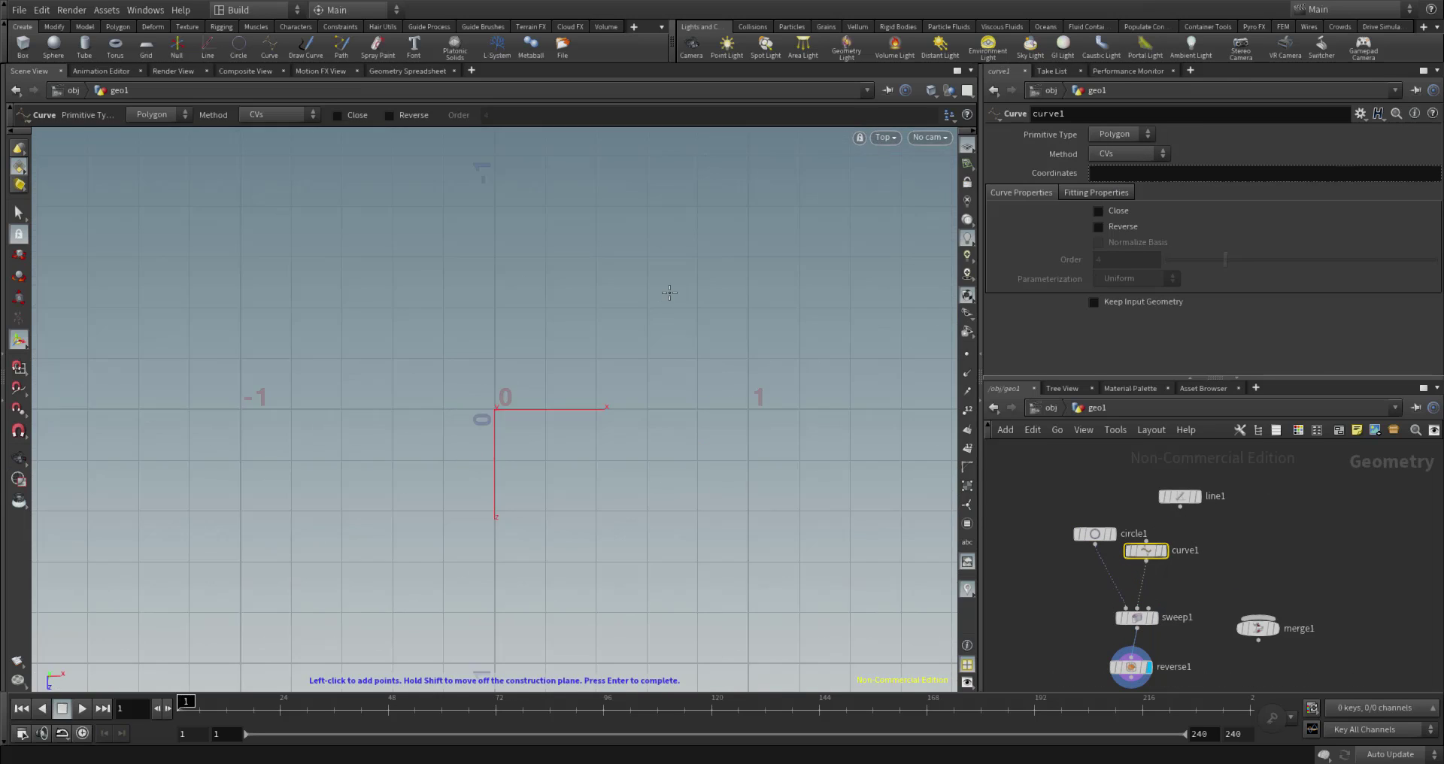
Draw an open polygon curve that loops around the origin on the ground plane and finish it.
click(151, 513)
click(109, 379)
click(197, 176)
click(583, 149)
click(845, 191)
click(748, 549)
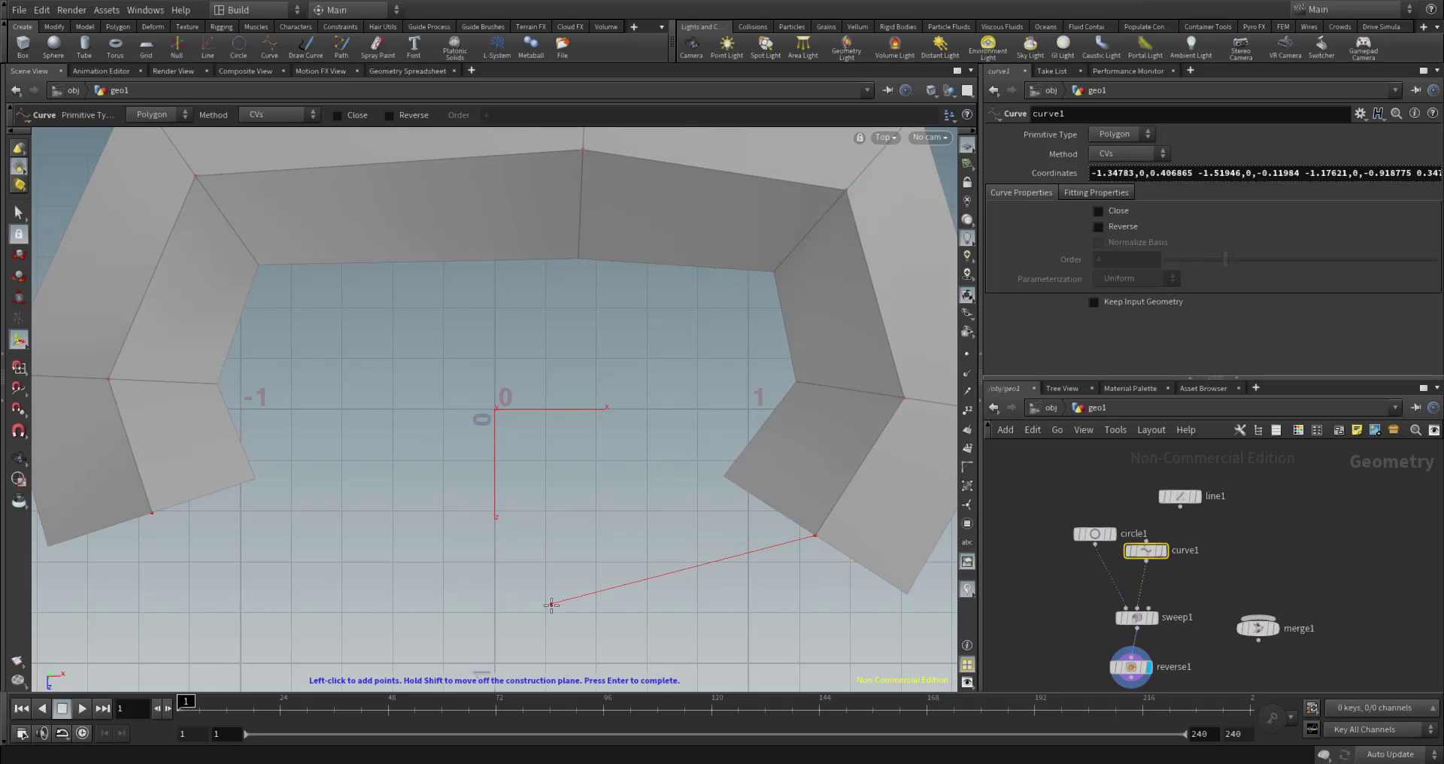
click(548, 602)
click(193, 612)
key(Return)
Set the circle node's uniform scale to 0.11 to thin the swept shape.
scroll(1083, 519, up, 2)
click(1080, 516)
drag(1189, 229, 1165, 235)
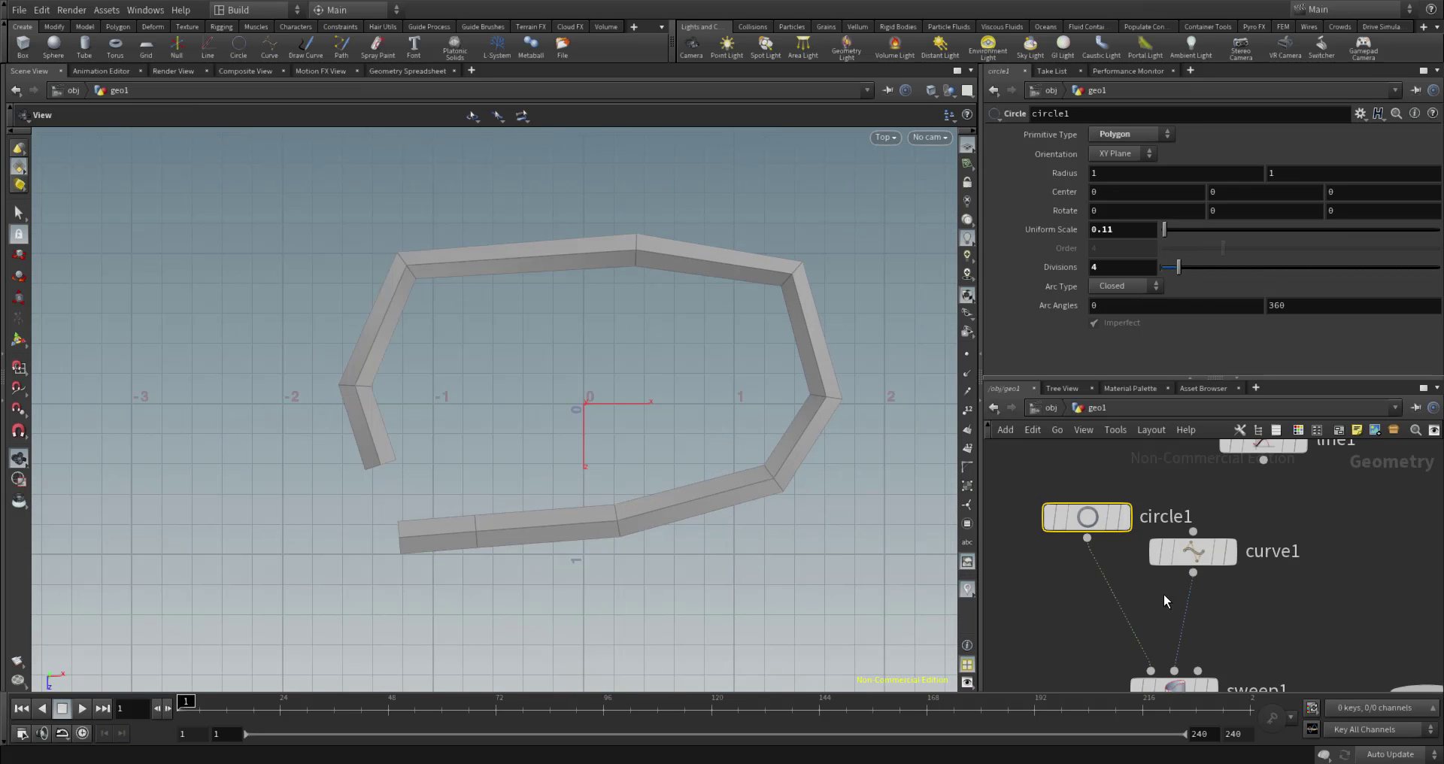
Insert a Resample node between the curve and the sweep.
scroll(1163, 594, down, 2)
key(Tab)
text(resa)
key(Return)
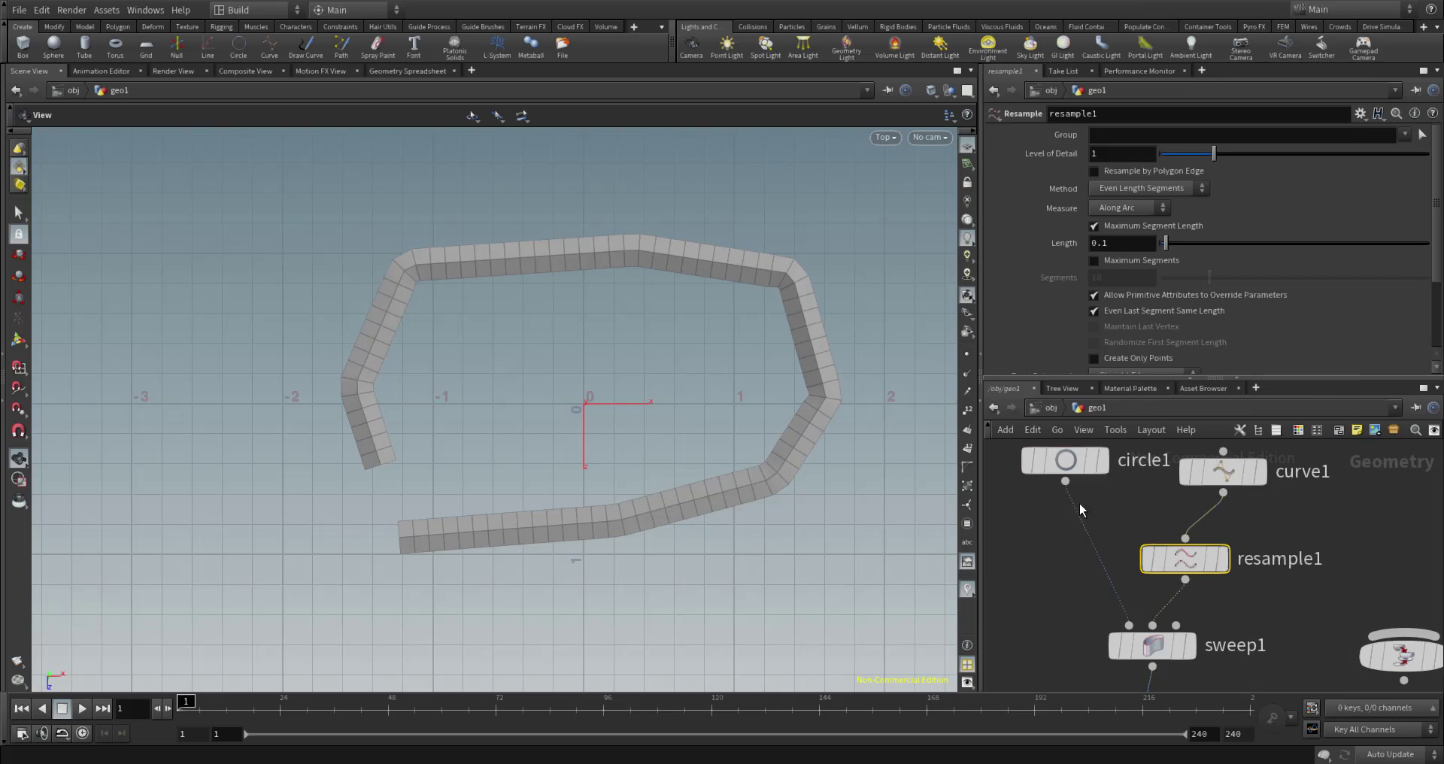
Switch the viewport back to the perspective view of the resampled sweep.
scroll(891, 143, down, 3)
scroll(892, 143, up, 3)
click(891, 142)
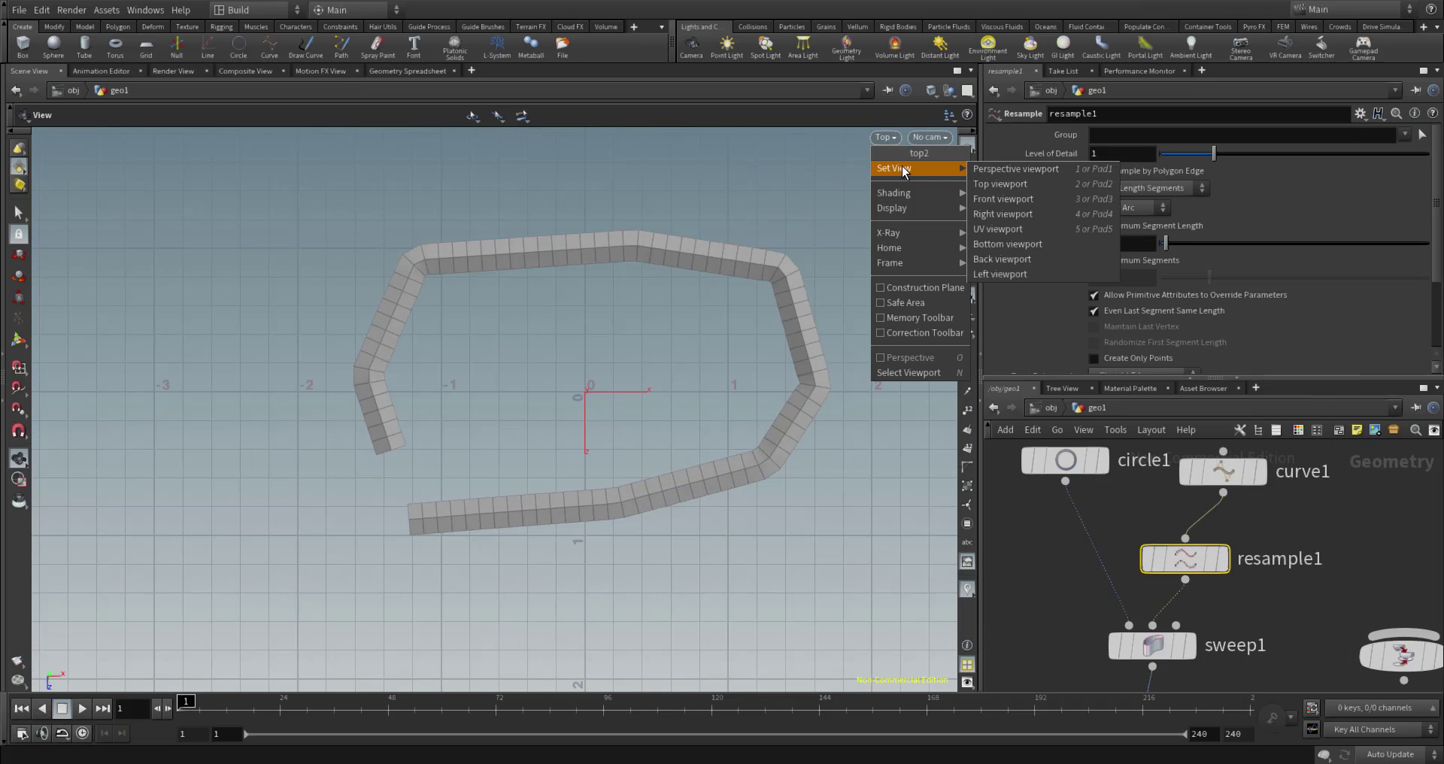
click(914, 181)
scroll(747, 539, down, 3)
drag(596, 419, 557, 451)
scroll(1261, 543, down, 2)
scroll(1262, 543, up, 2)
Move the circle node closer to the sweep node in the network.
click(1134, 516)
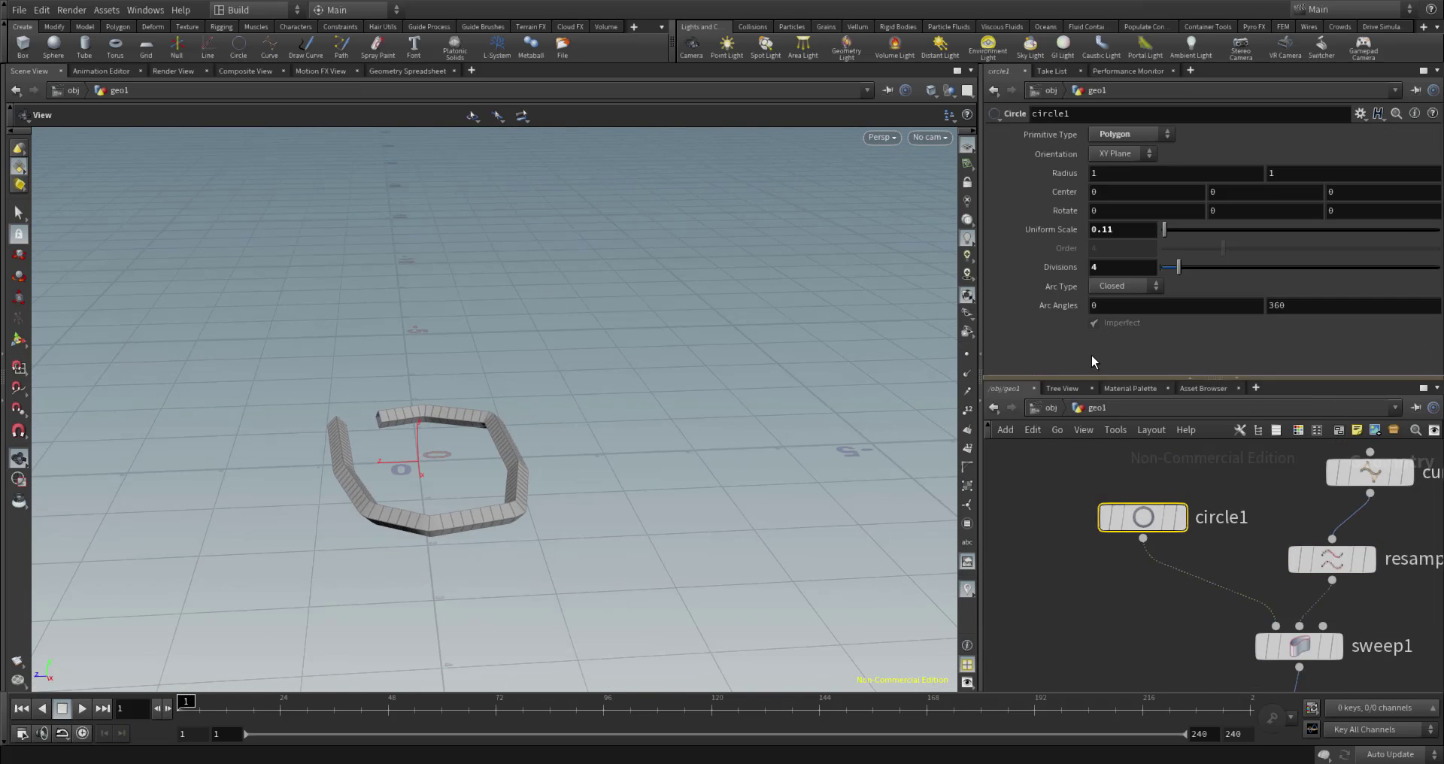
key(Tab)
mouse_move(1072, 490)
click(1078, 693)
click(1120, 613)
drag(639, 467, 421, 555)
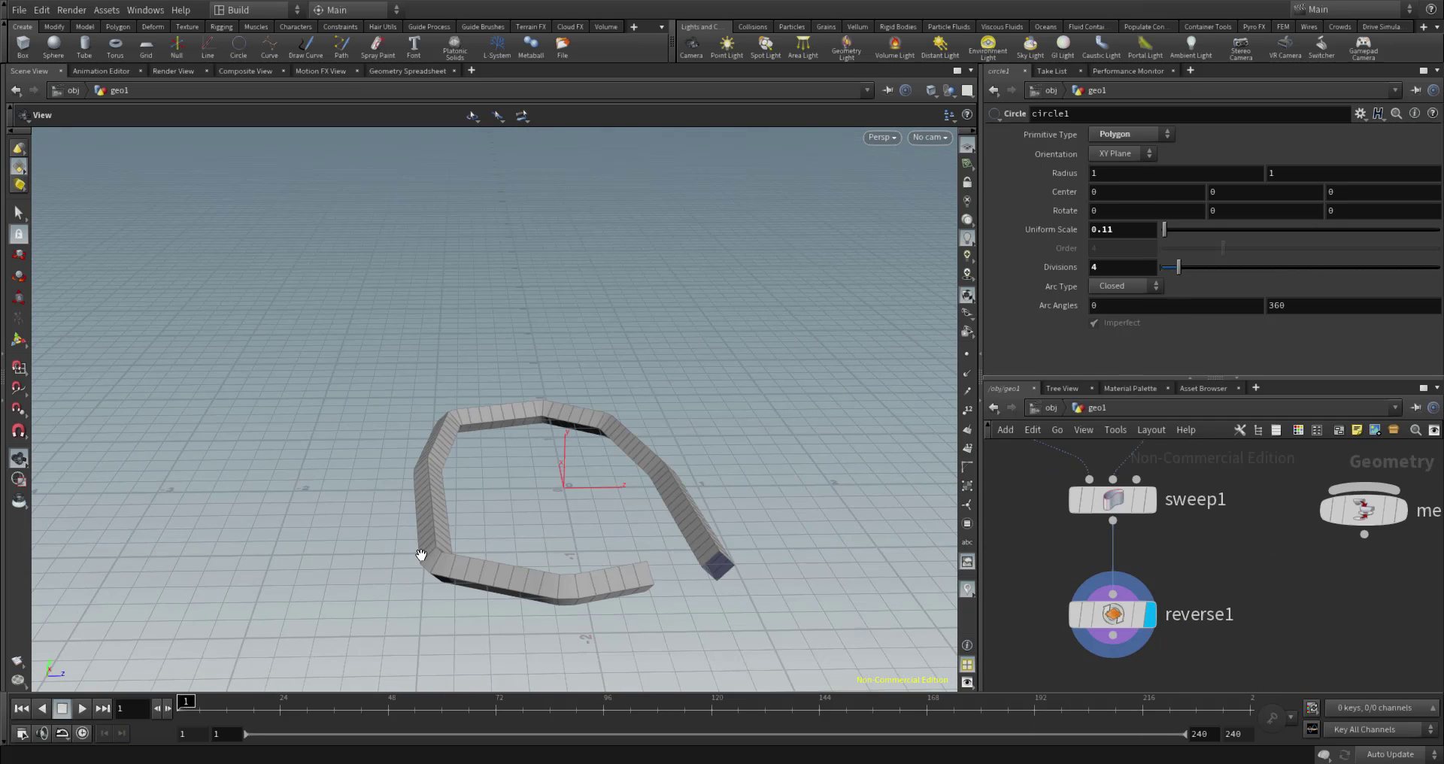
scroll(1193, 612, down, 3)
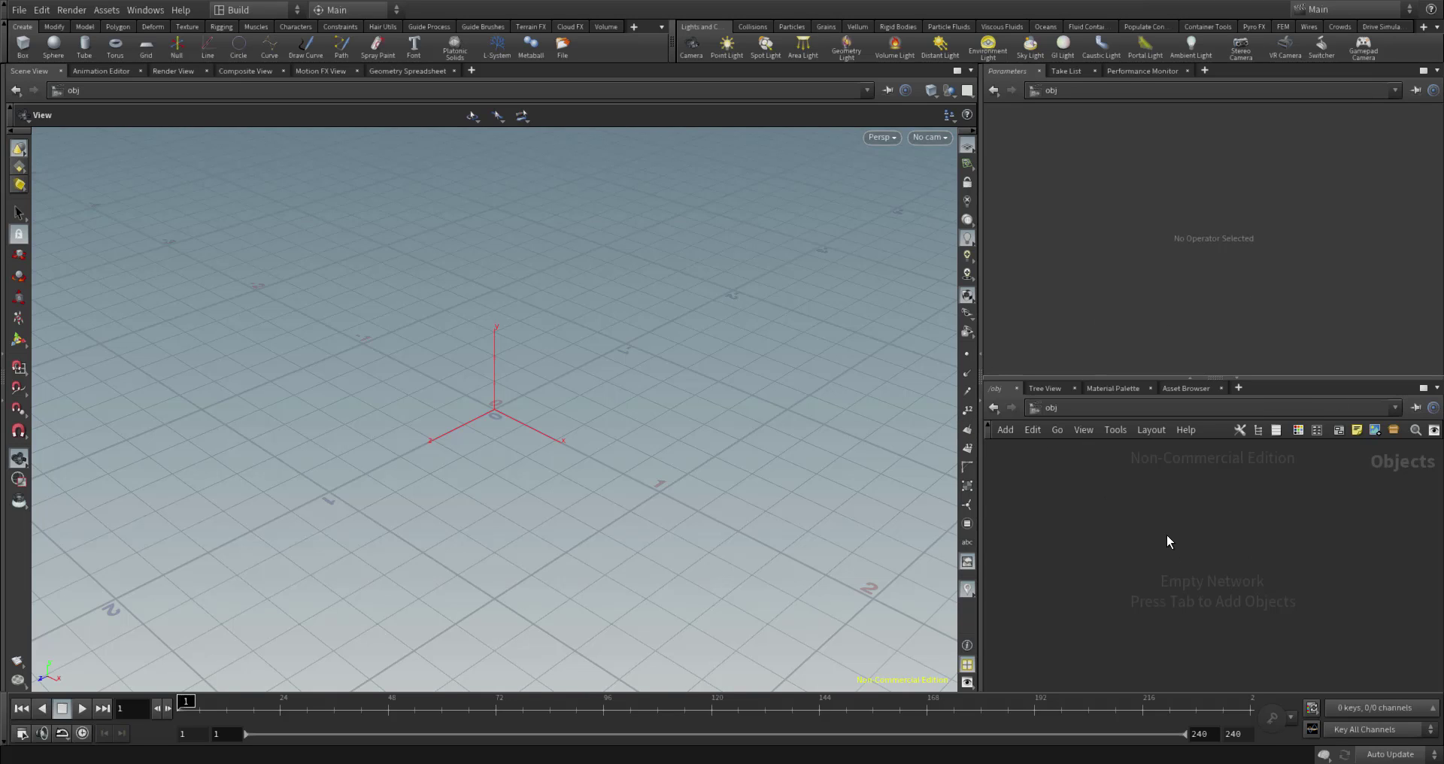
Create a Geometry object in the empty object network and go inside it.
key(Tab)
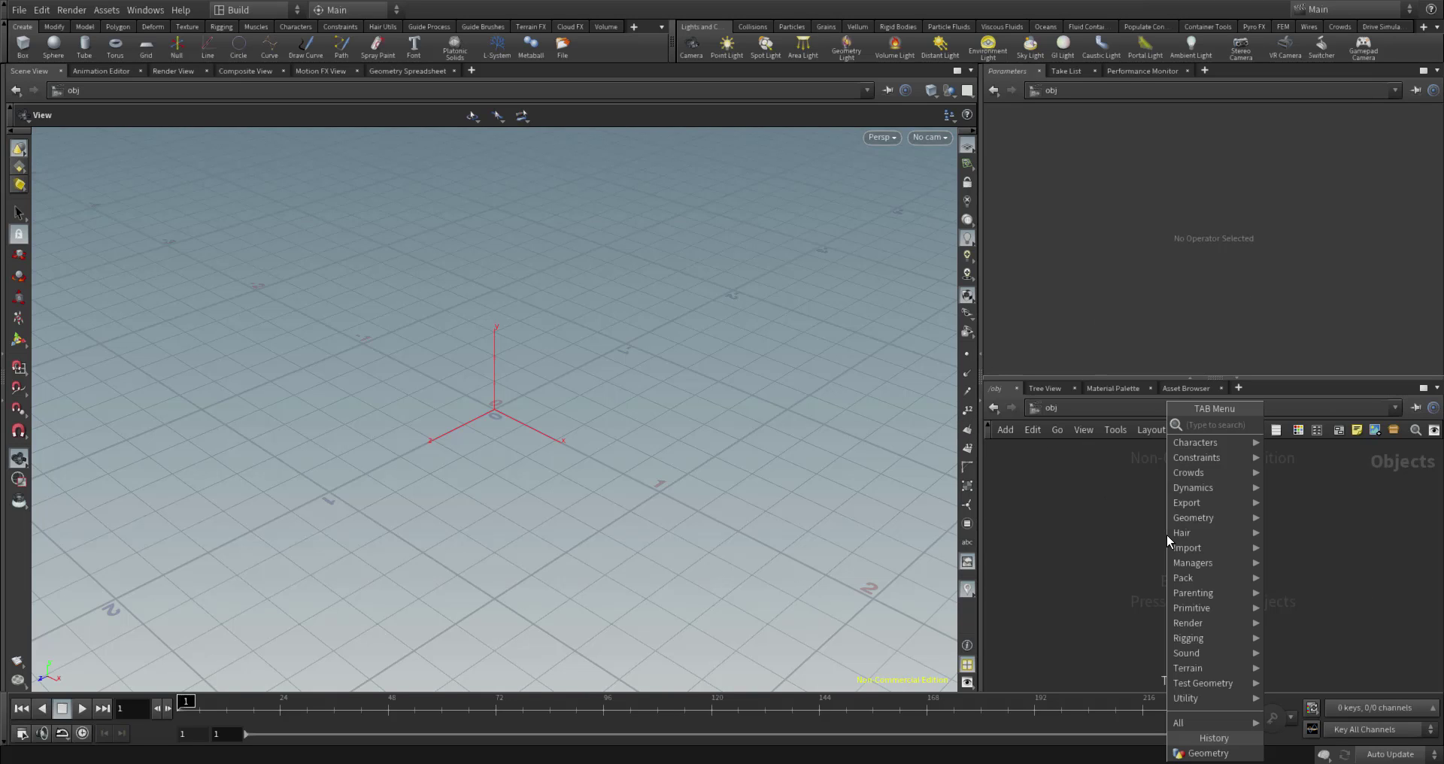
click(1086, 546)
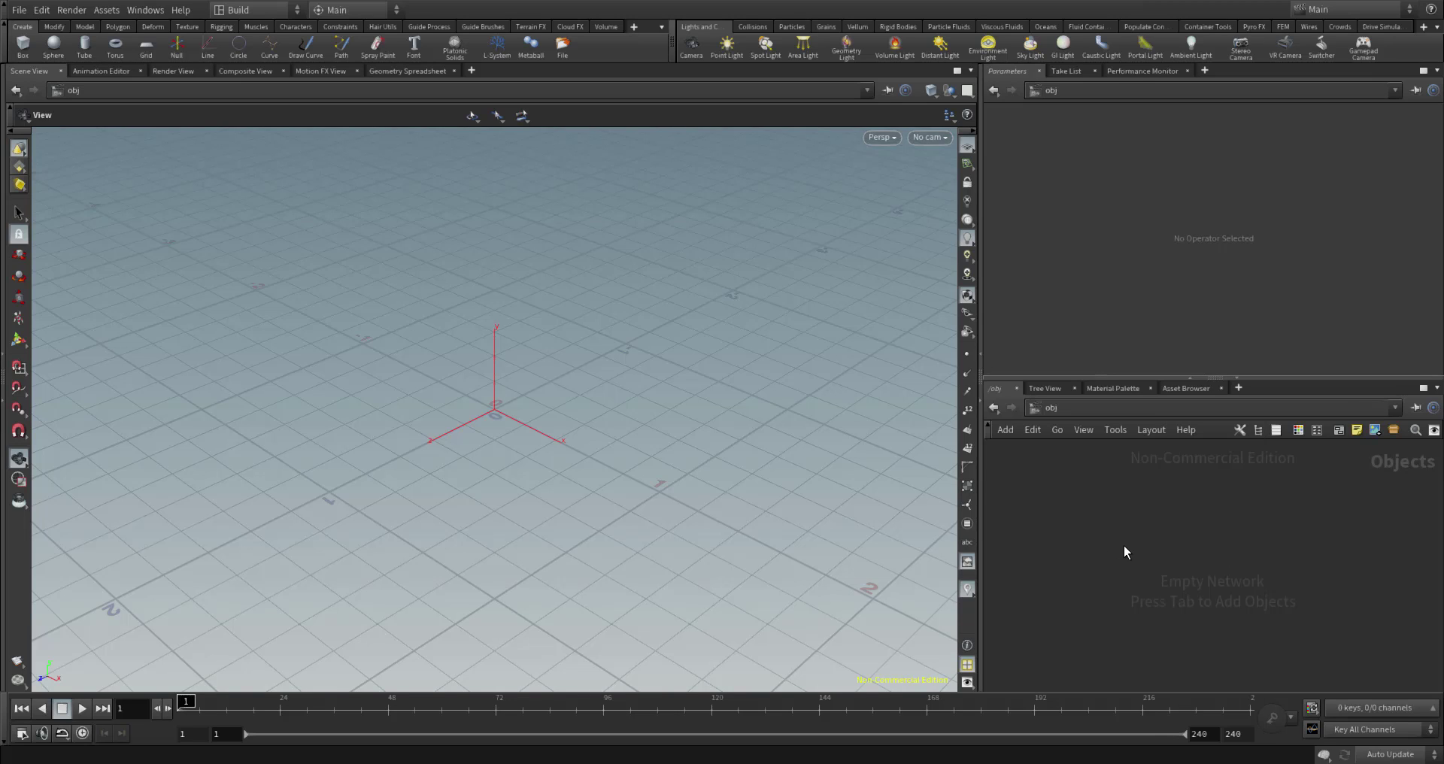
key(Tab)
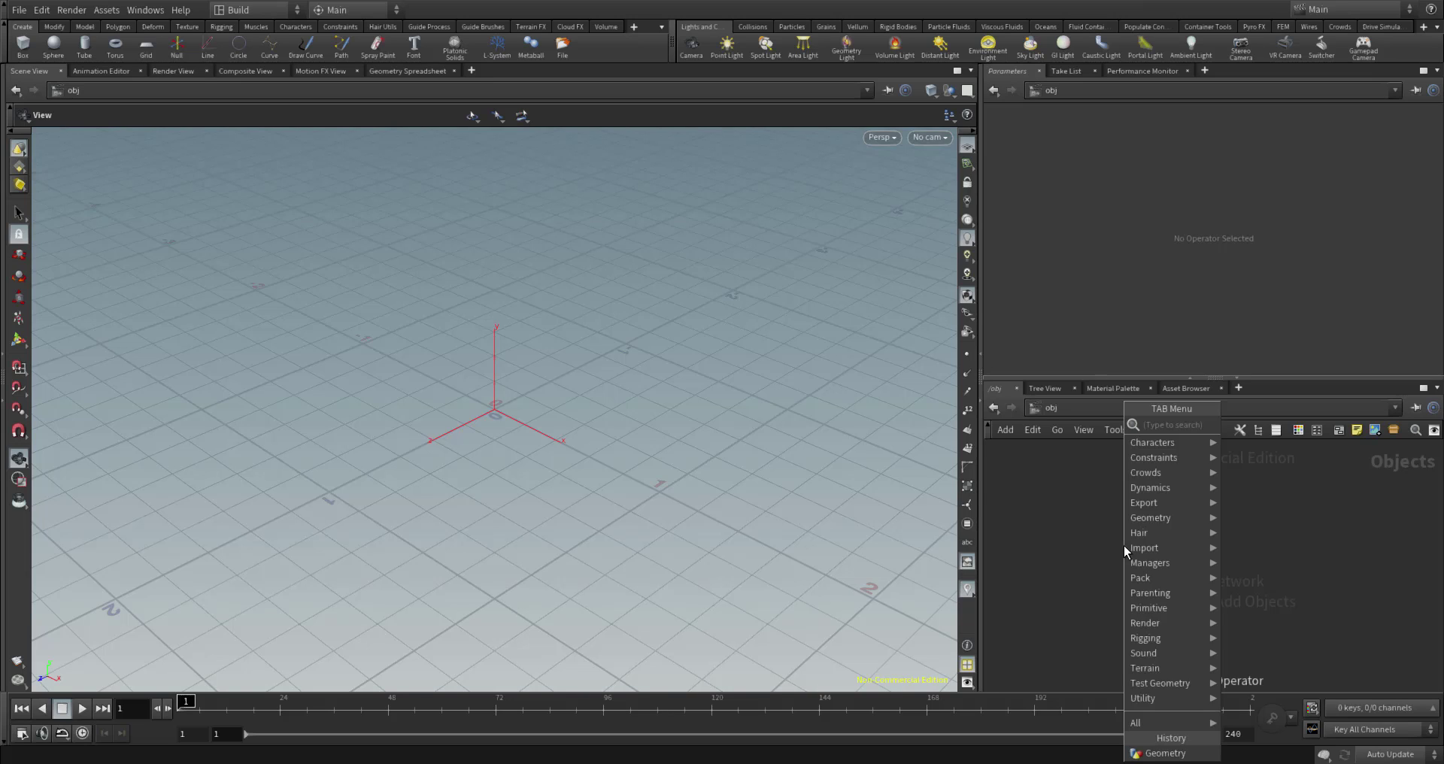
text(geo)
key(Return)
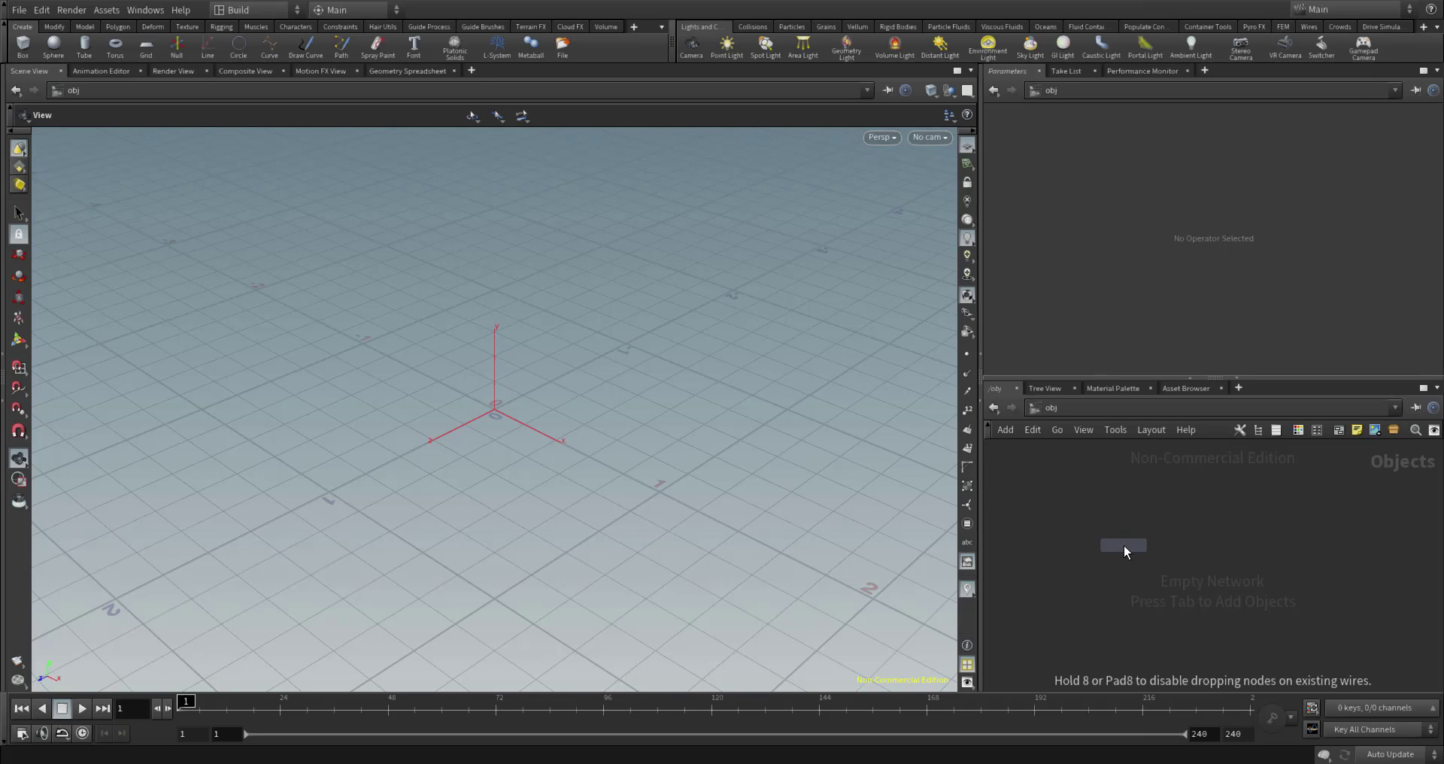
click(1124, 551)
drag(1124, 544, 1162, 523)
double_click(1163, 518)
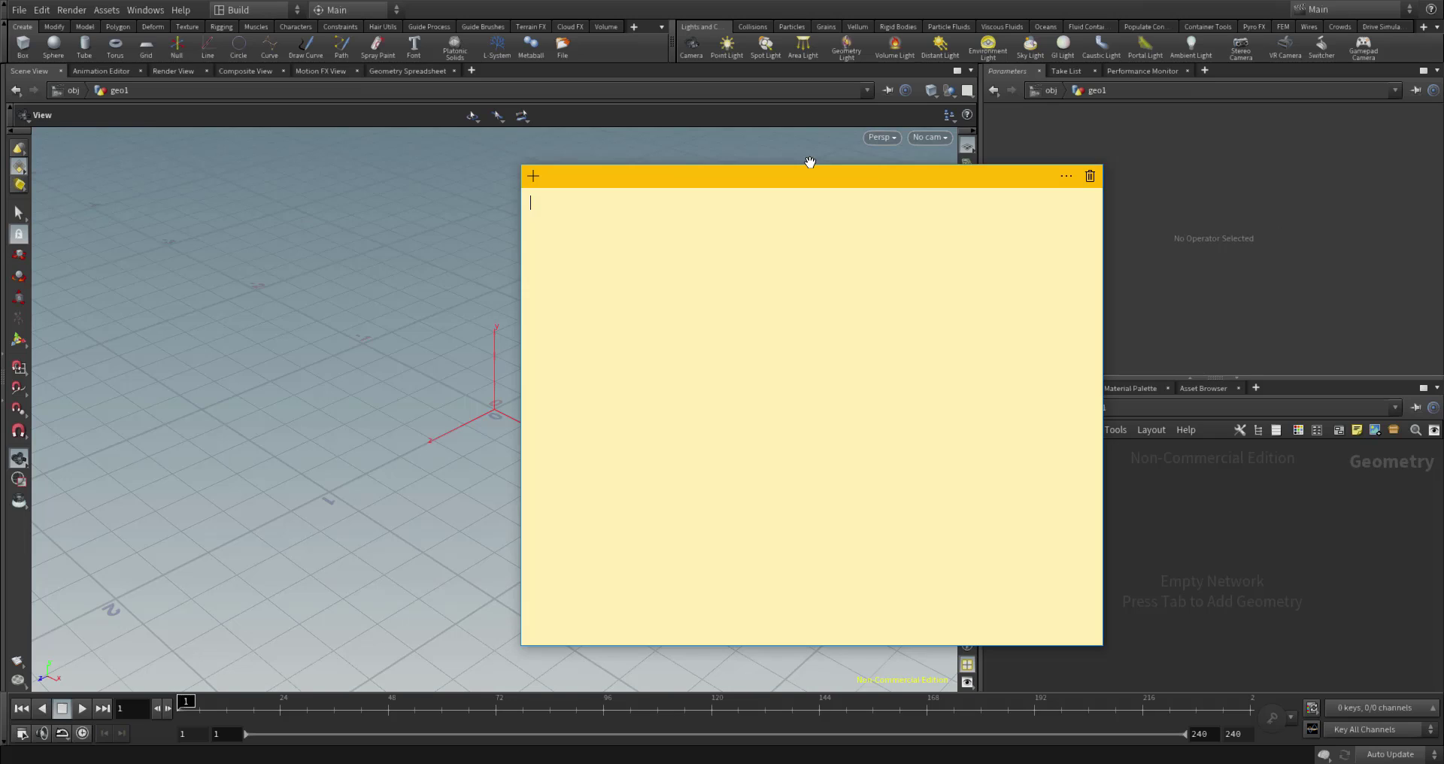
On the sticky note, handwrite "(GEO) CUP" with an arrow leading to "PROP".
drag(926, 188, 1034, 124)
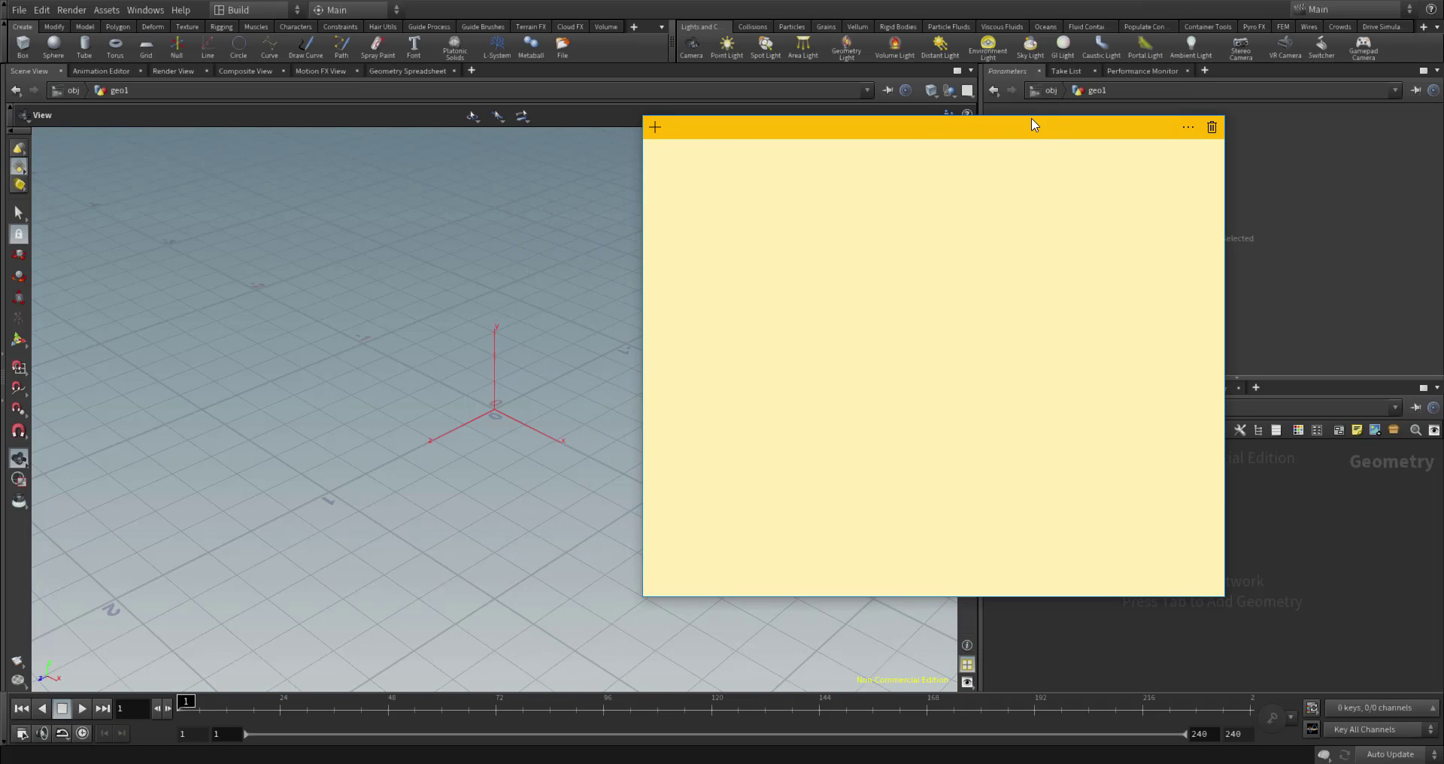
mouse_move(714, 205)
mouse_down()
mouse_move(753, 216)
mouse_move(766, 242)
mouse_move(765, 226)
mouse_move(901, 219)
mouse_move(875, 234)
mouse_up()
mouse_move(709, 162)
mouse_down()
mouse_move(693, 180)
mouse_move(720, 187)
mouse_up()
drag(729, 164, 732, 183)
mouse_move(752, 168)
mouse_down()
mouse_move(743, 179)
mouse_move(756, 155)
mouse_up()
mouse_move(736, 172)
mouse_down()
mouse_move(765, 162)
mouse_move(785, 178)
mouse_up()
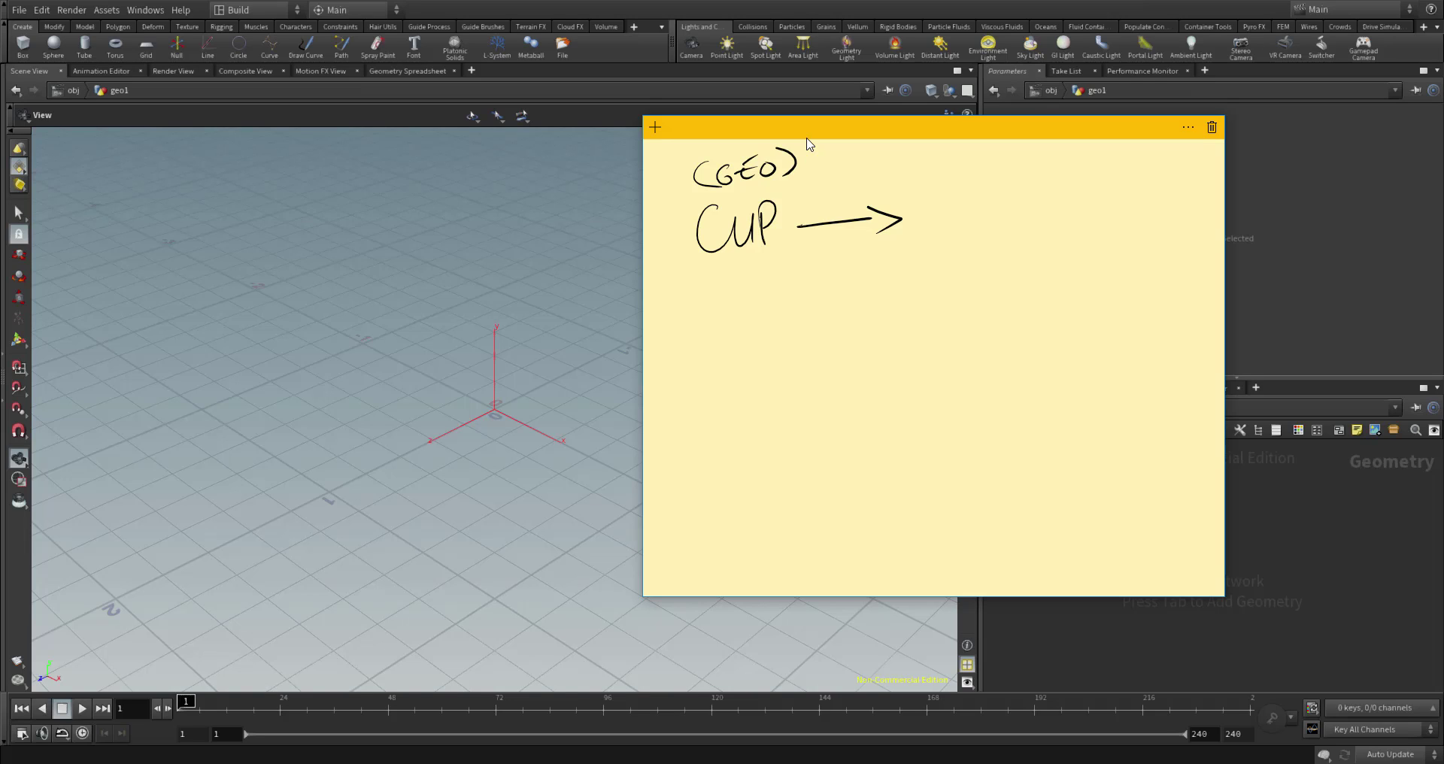
drag(926, 172, 926, 205)
drag(920, 169, 939, 201)
mouse_move(937, 178)
mouse_down()
mouse_move(952, 197)
mouse_move(963, 182)
mouse_move(979, 200)
mouse_move(979, 185)
mouse_up()
Below the cup line on the sticky note, handwrite "CAR" with an arrow leading to "PROP".
drag(704, 333, 706, 383)
mouse_move(707, 383)
mouse_down()
mouse_move(720, 354)
mouse_move(742, 373)
mouse_up()
drag(707, 366, 744, 358)
mouse_move(748, 331)
mouse_down()
mouse_move(793, 355)
mouse_move(864, 324)
mouse_move(861, 336)
mouse_up()
mouse_move(920, 291)
mouse_down()
mouse_move(922, 331)
mouse_move(923, 315)
mouse_up()
mouse_move(935, 331)
mouse_down()
mouse_move(959, 328)
mouse_move(964, 304)
mouse_up()
mouse_move(978, 295)
mouse_down()
mouse_move(979, 321)
mouse_move(980, 305)
mouse_up()
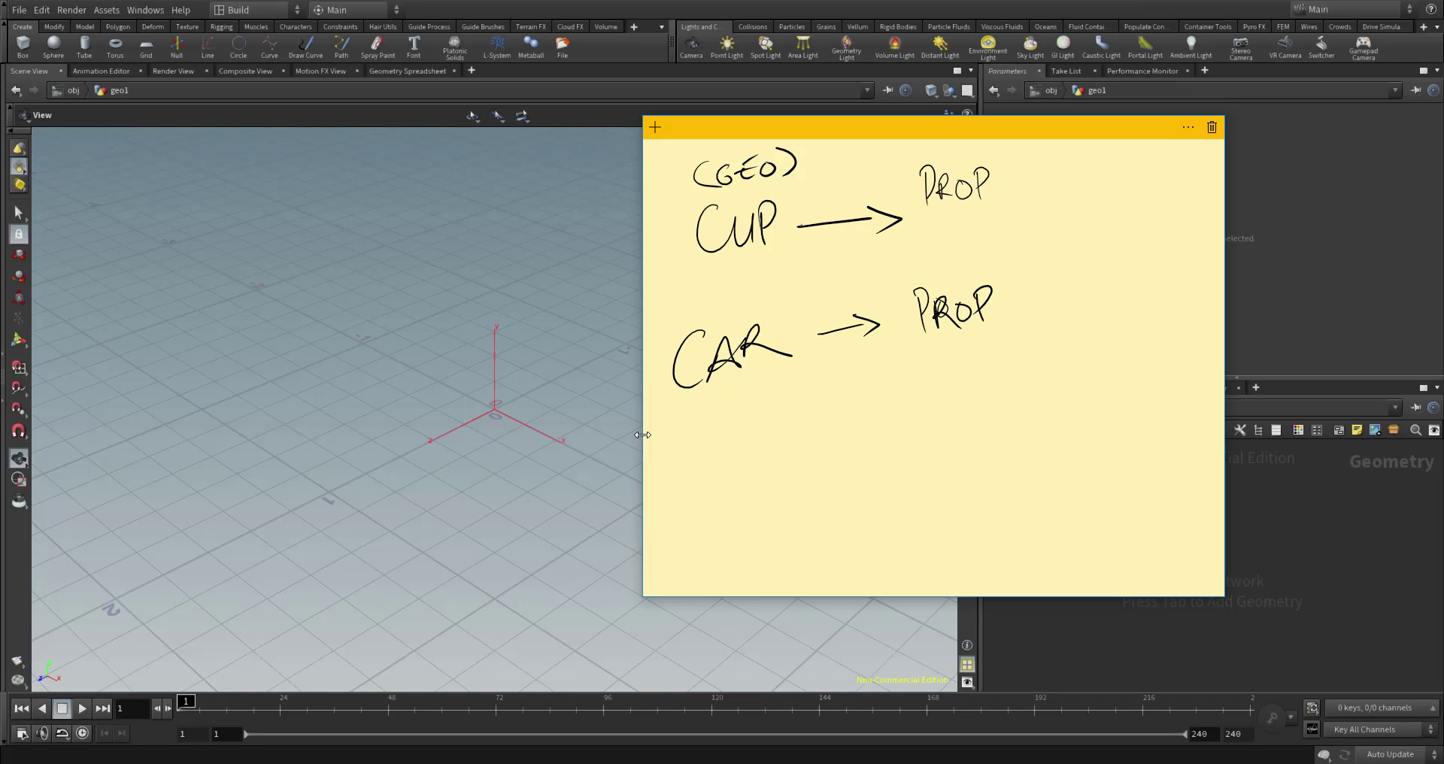
Handwrite "(GEO)" above the word "CAR" on the sticky note.
drag(693, 305, 696, 330)
mouse_move(711, 303)
mouse_down()
mouse_move(699, 325)
mouse_move(715, 316)
mouse_up()
drag(728, 301, 745, 315)
drag(653, 289, 680, 352)
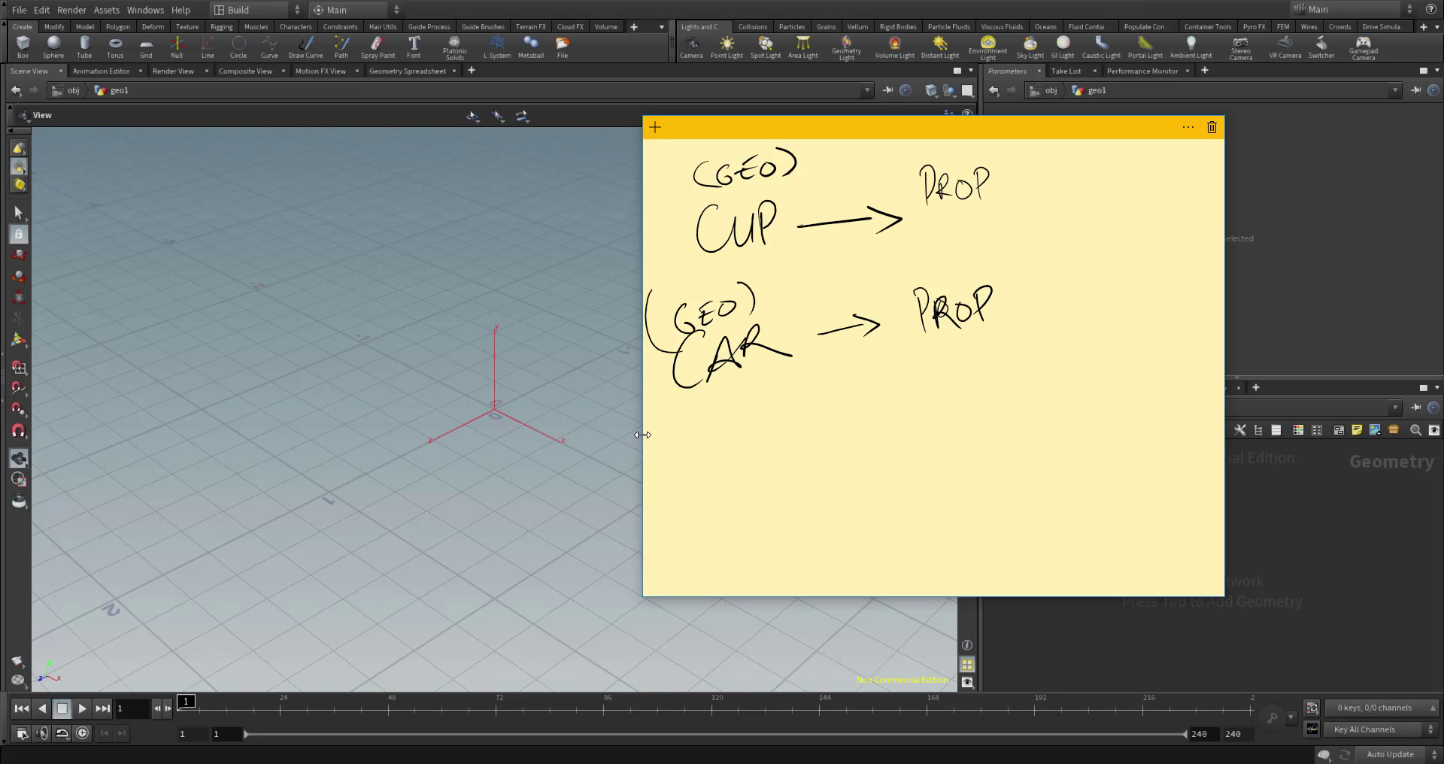
Return to Houdini, go up to the object level to view the geo1 node, and go back inside it.
click(641, 435)
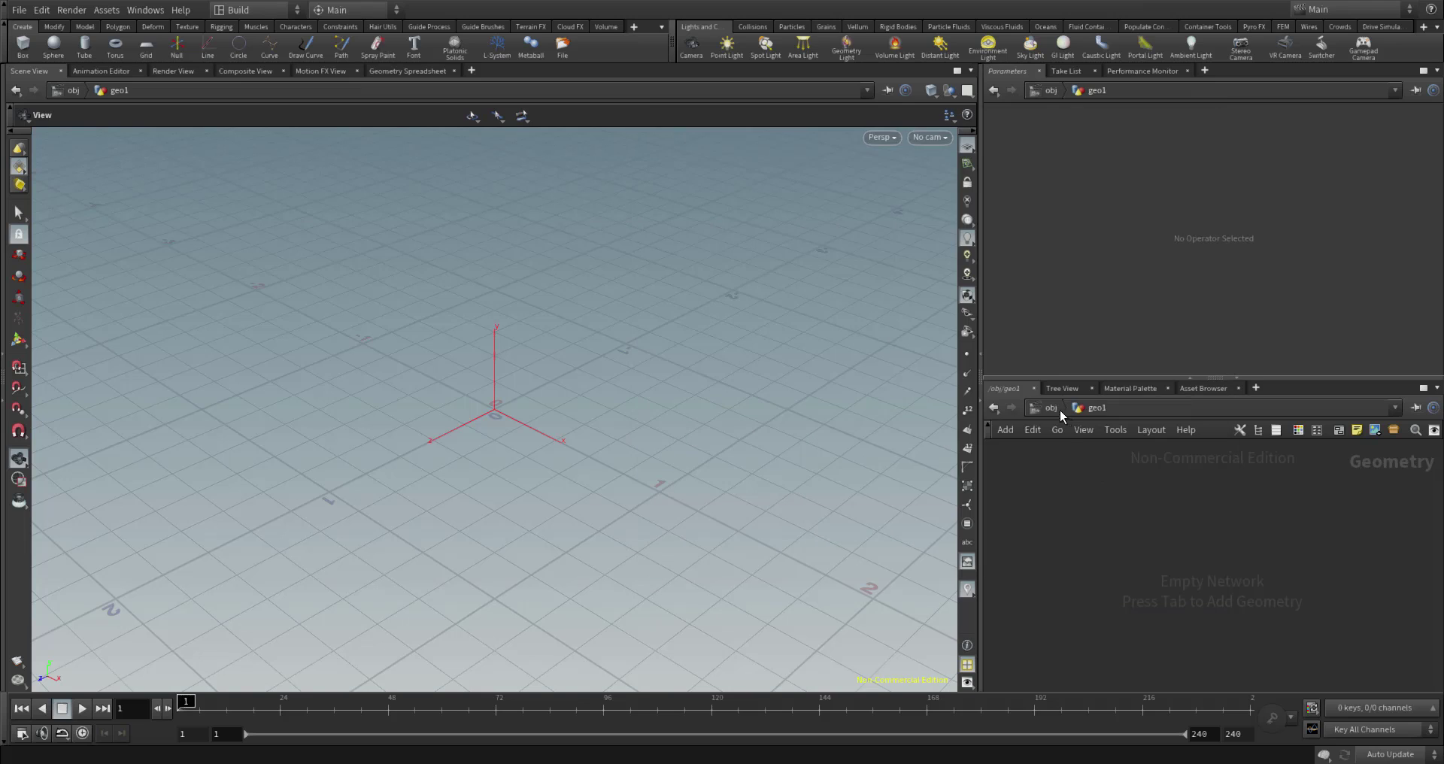
click(1053, 409)
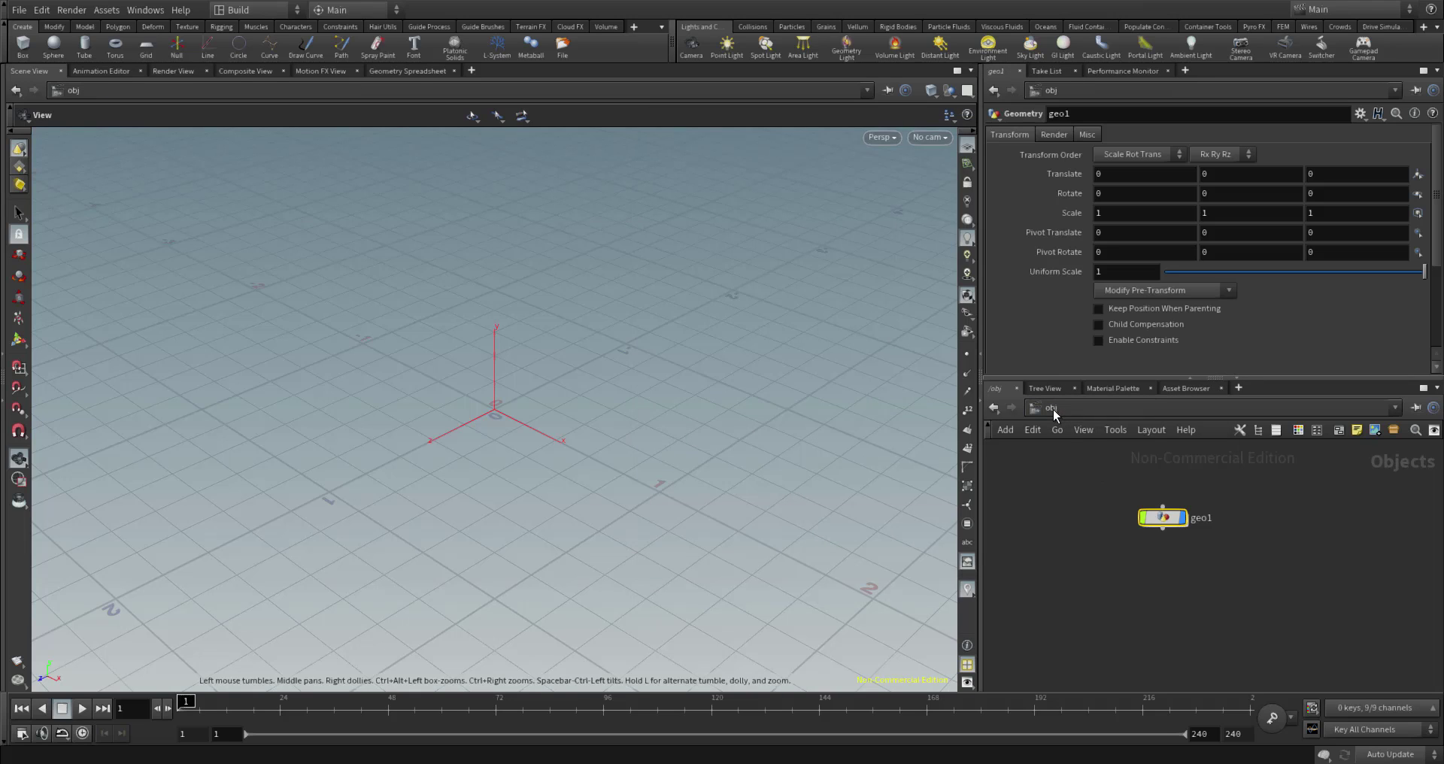
double_click(1170, 522)
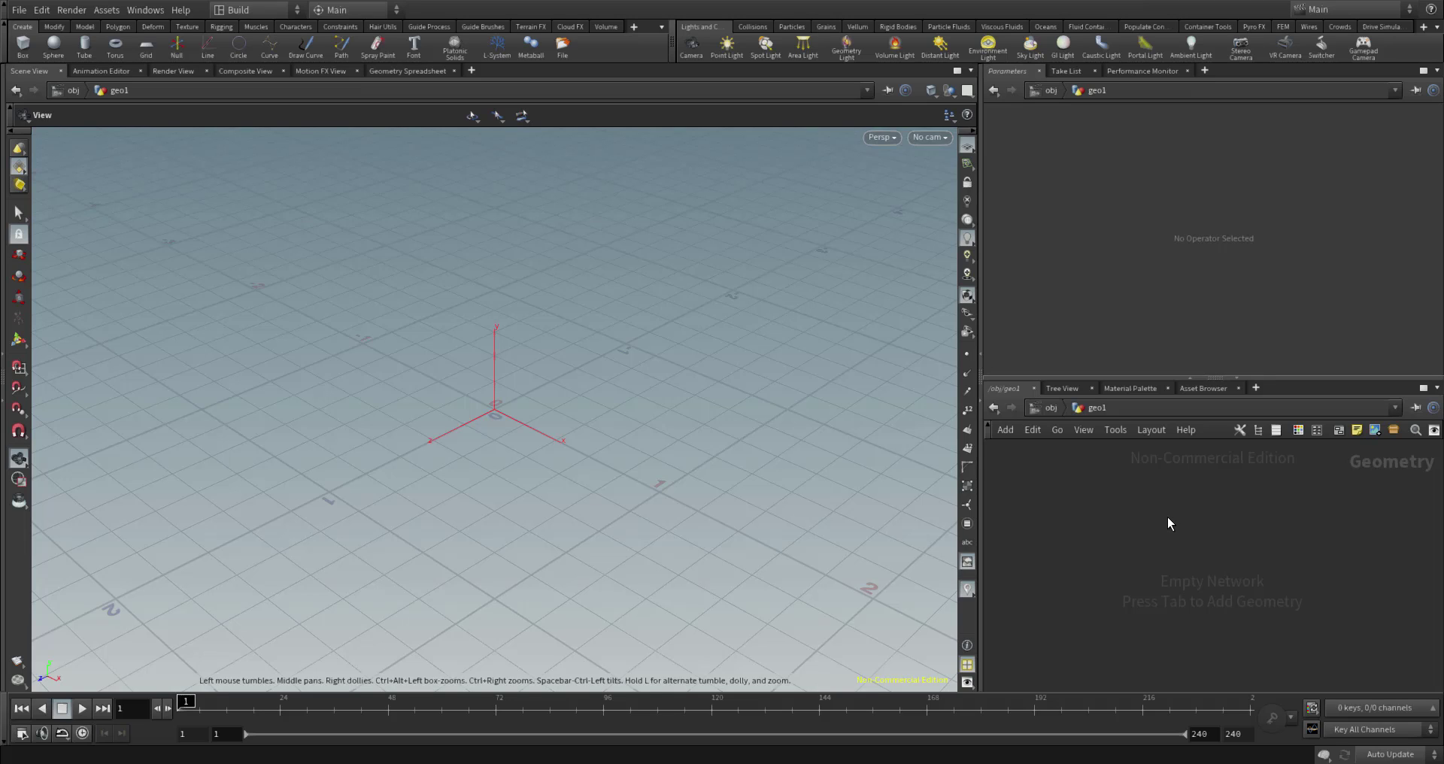
Add a Curve node to the geometry network.
key(Tab)
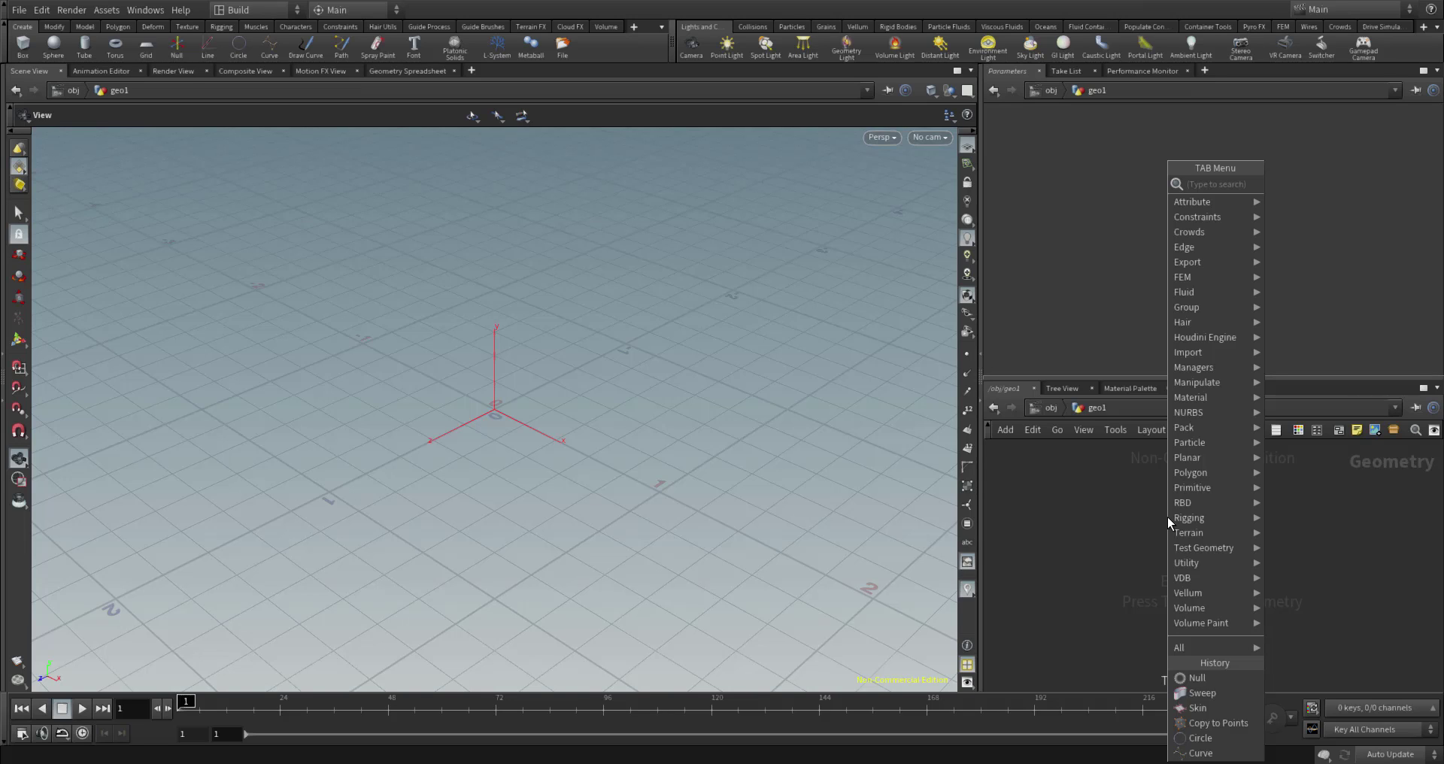
text(curve)
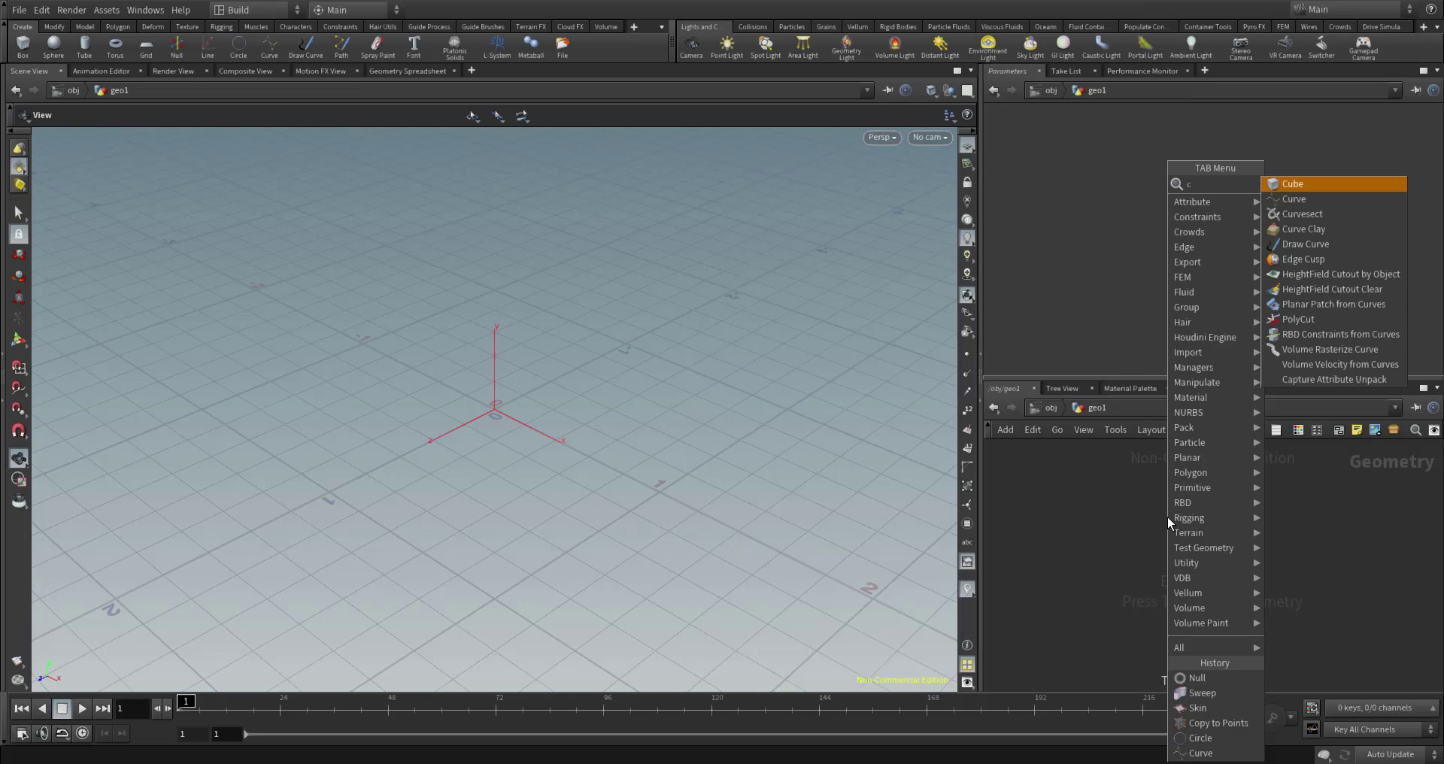
key(Return)
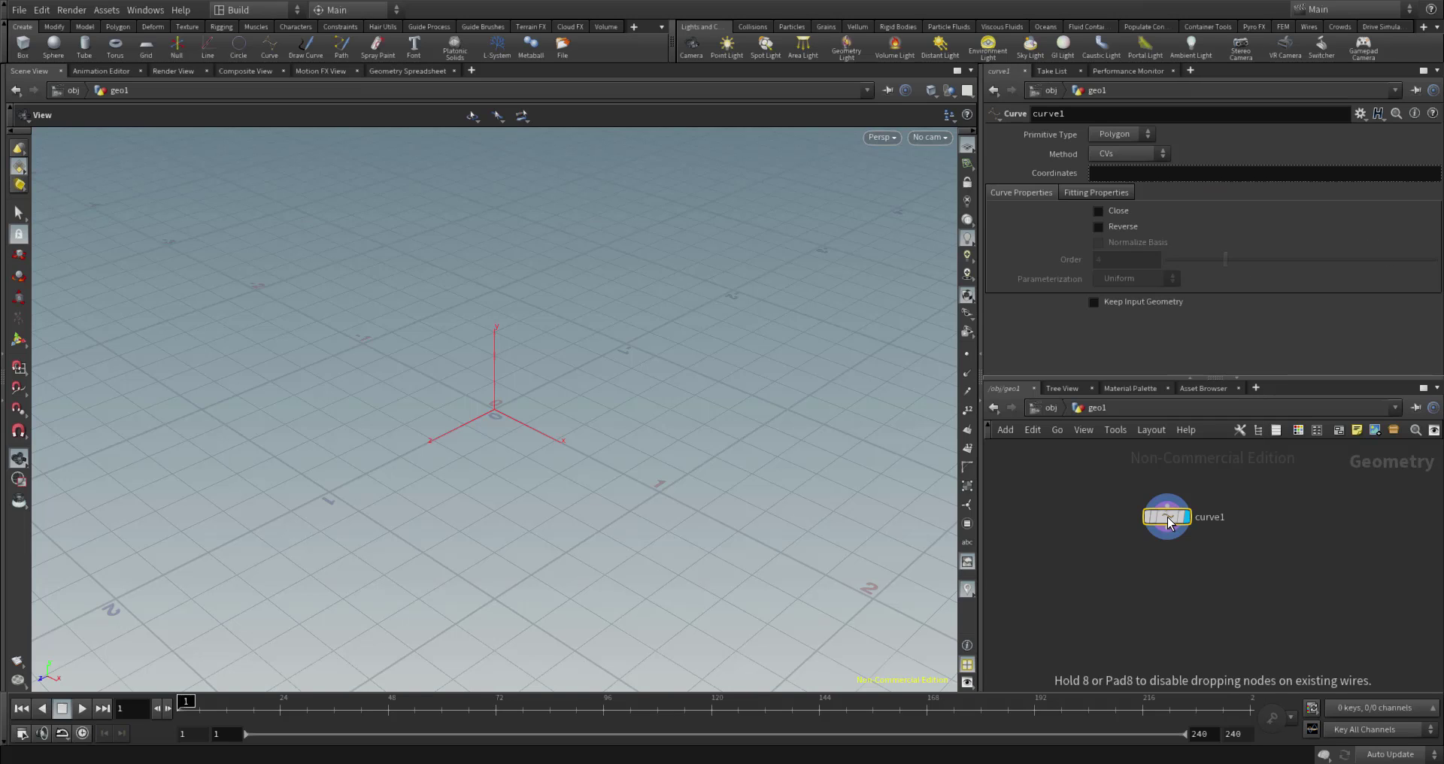
click(1311, 519)
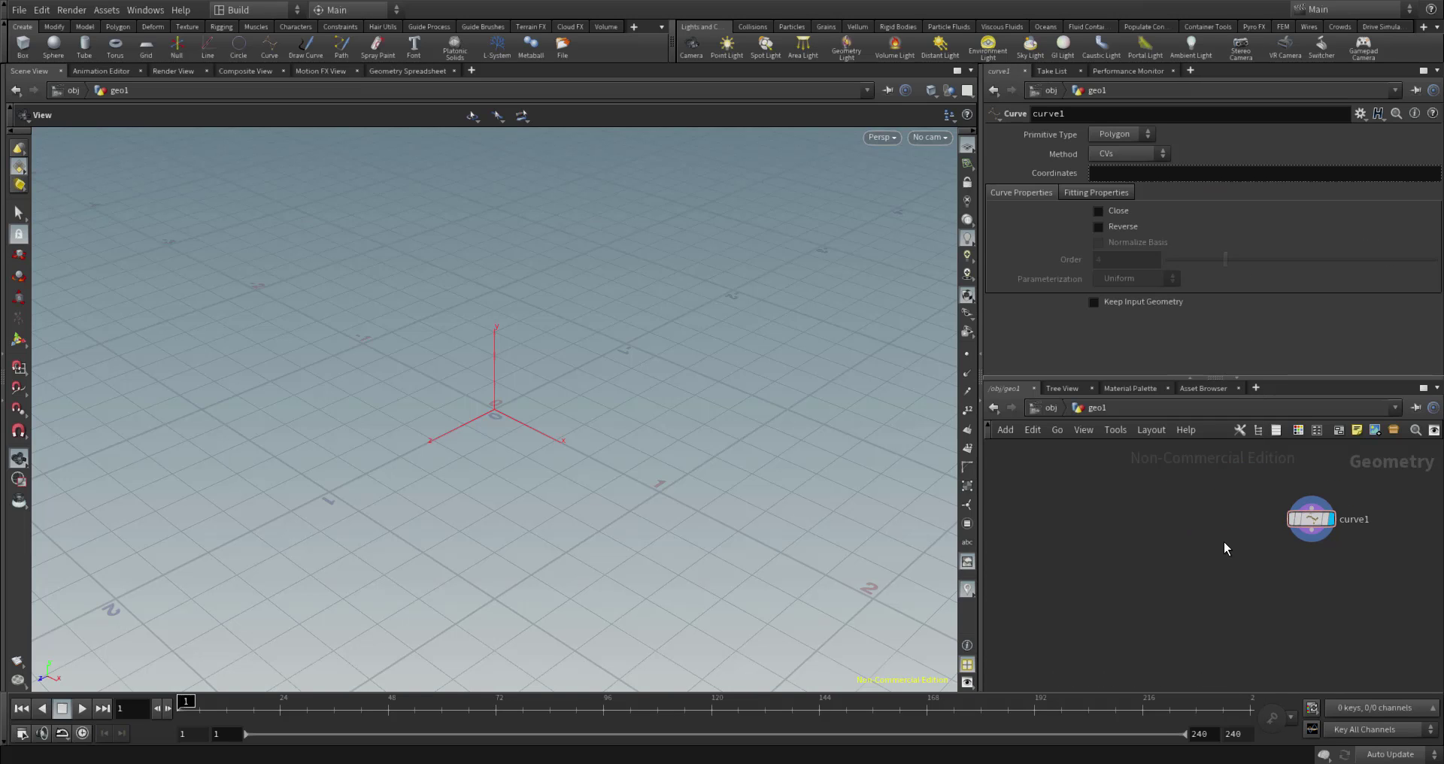
Add a Line node and place it beside the curve node.
key(Tab)
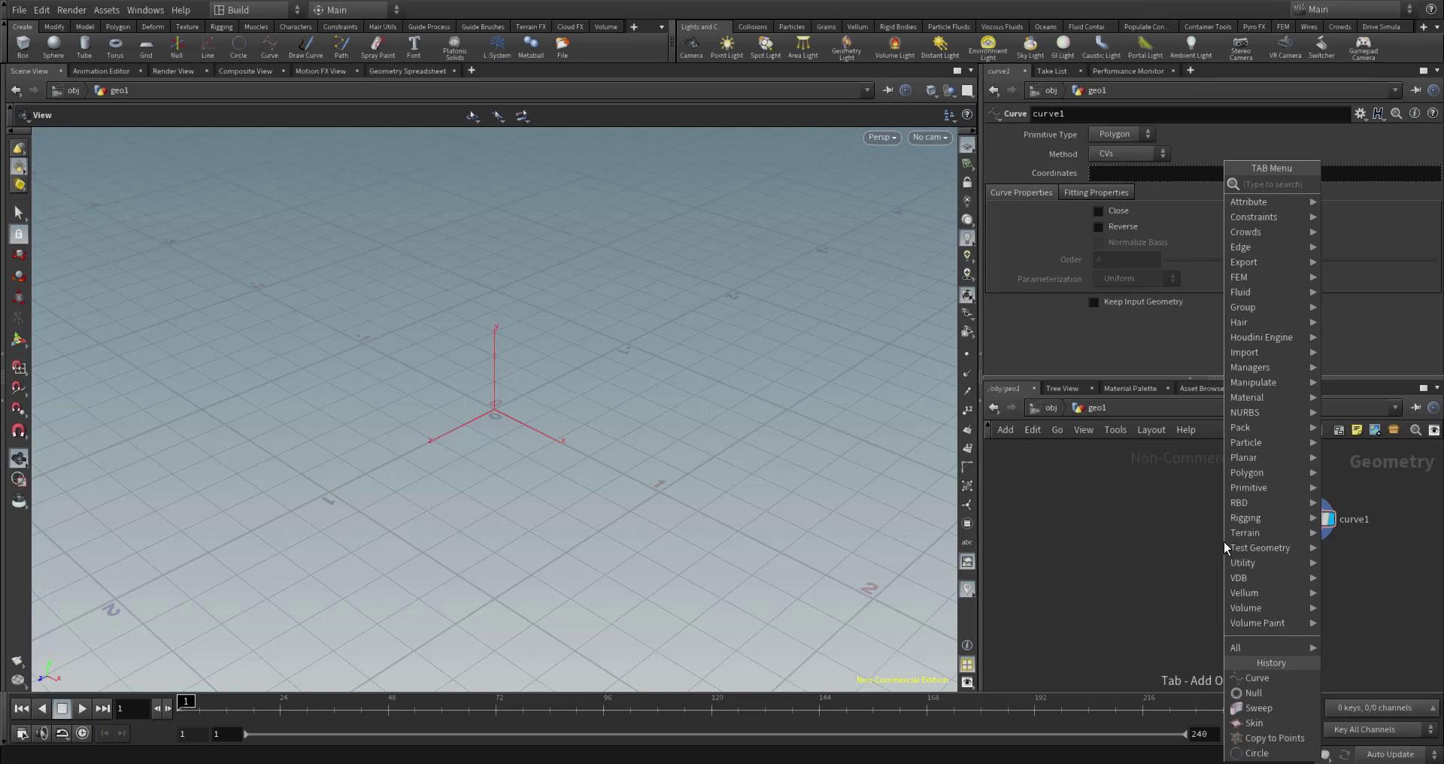
text(lin)
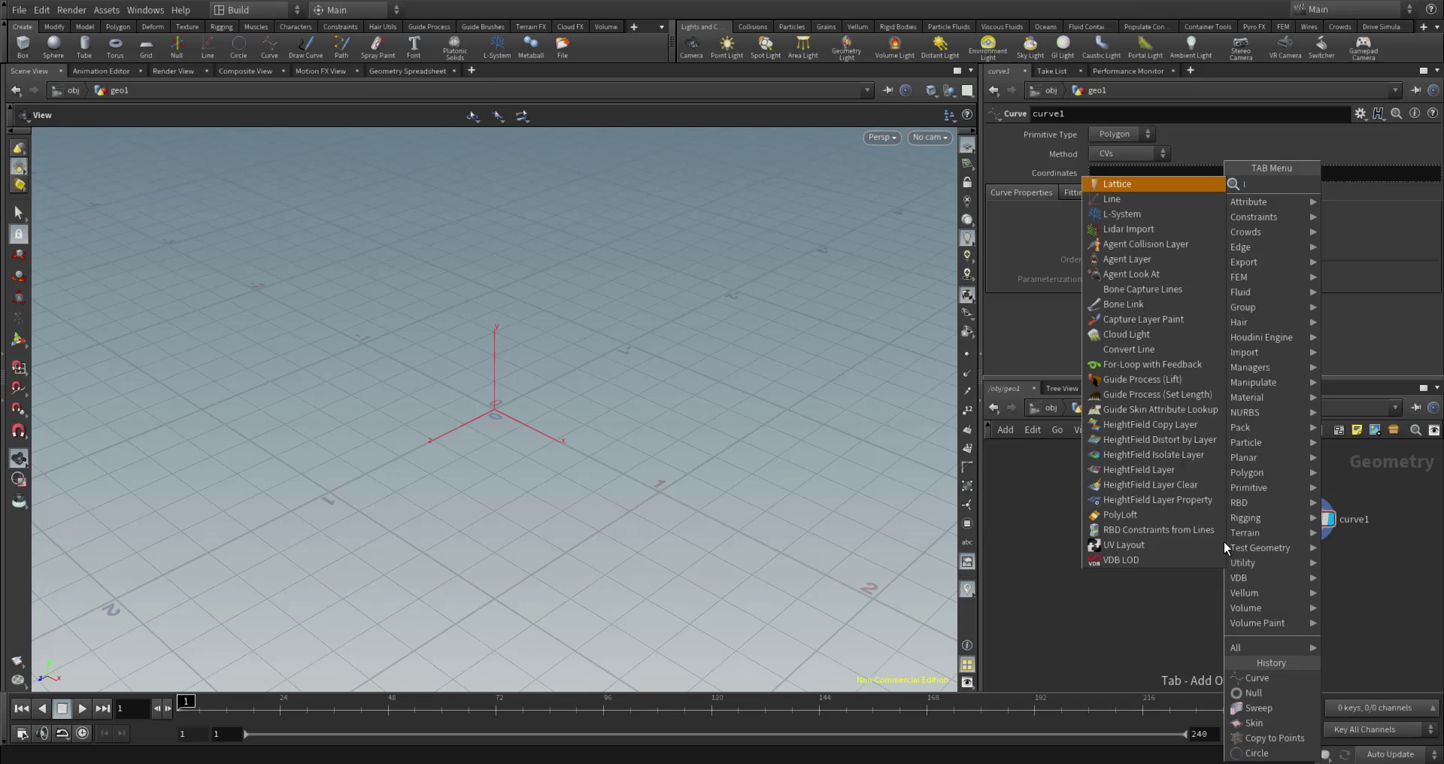
key(Return)
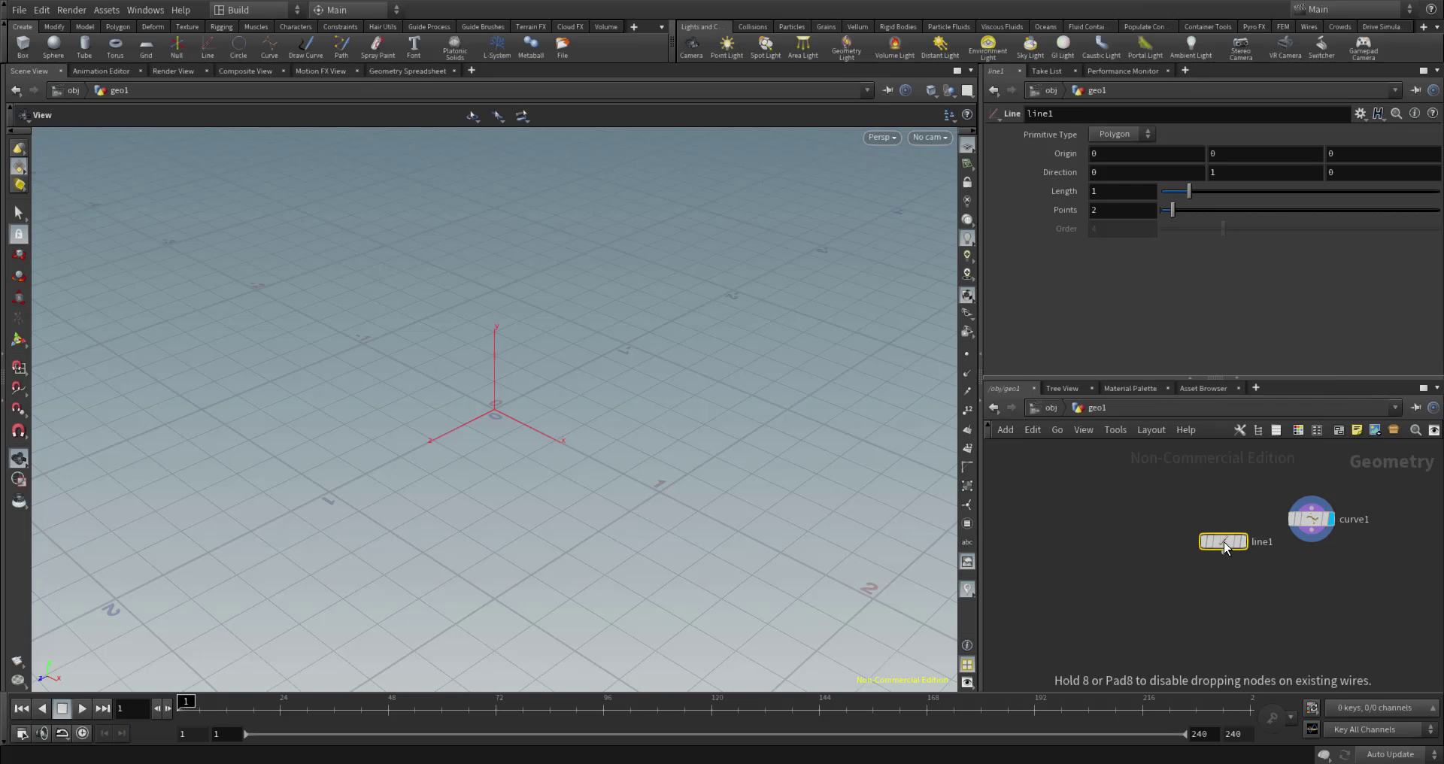
click(1207, 499)
Add a Circle node and place it beside the line node.
key(Tab)
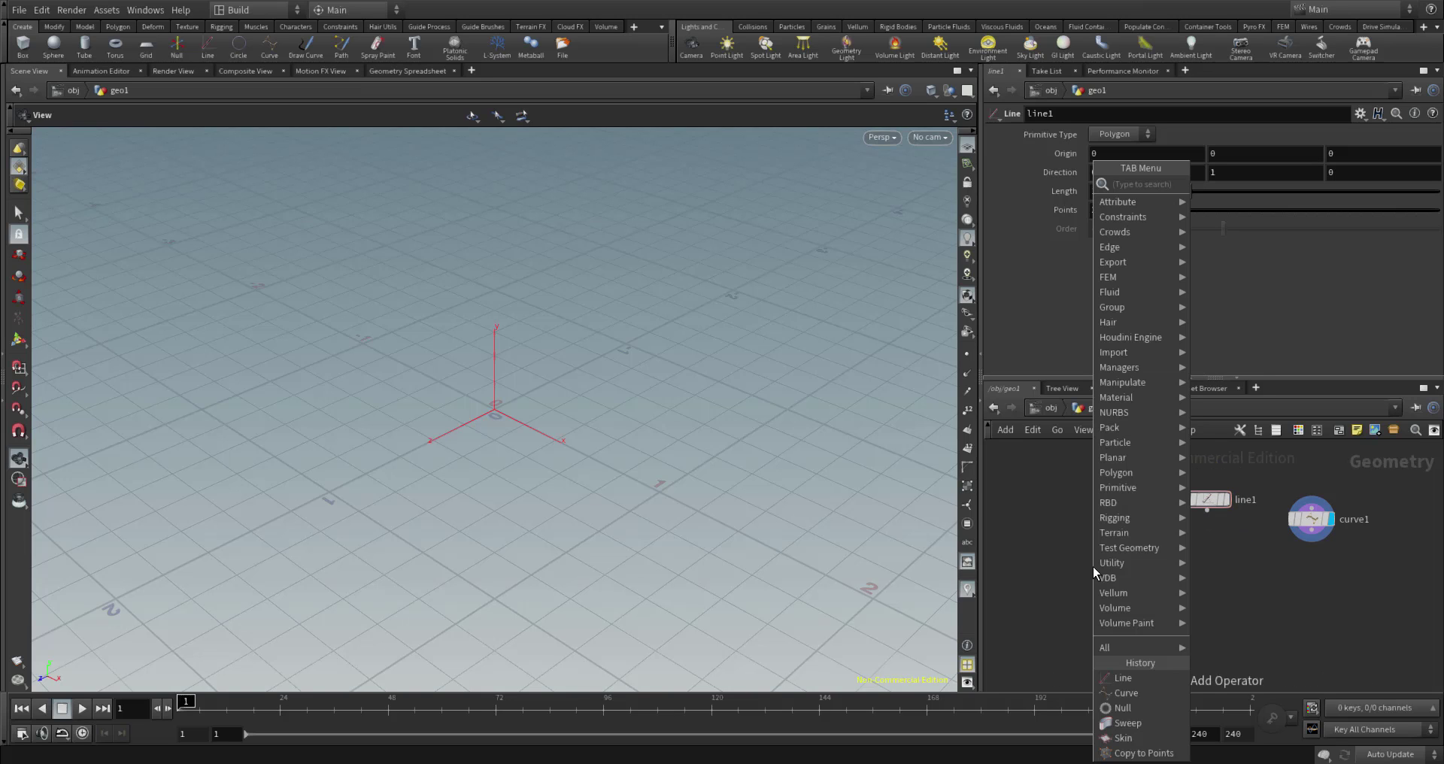
text(cu)
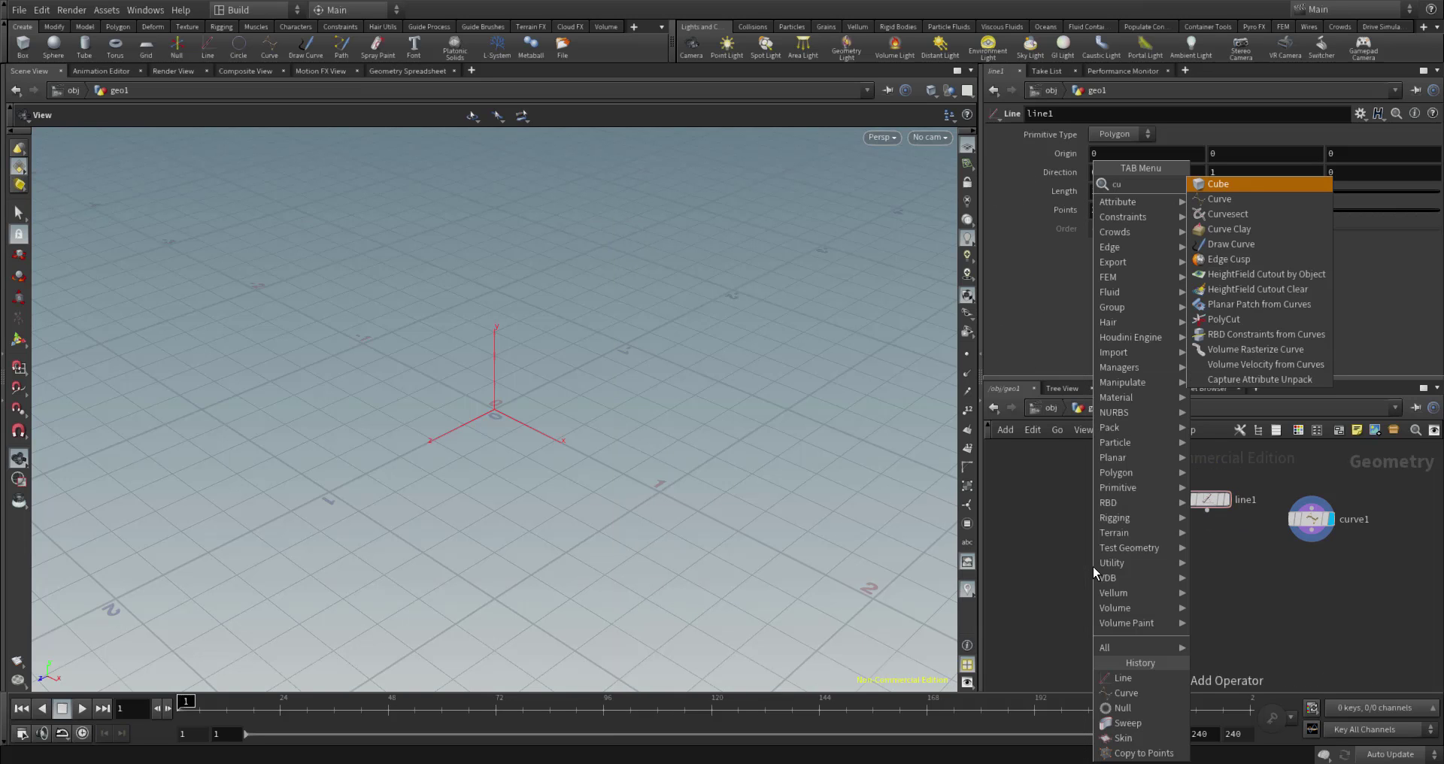
key(BackSpace)
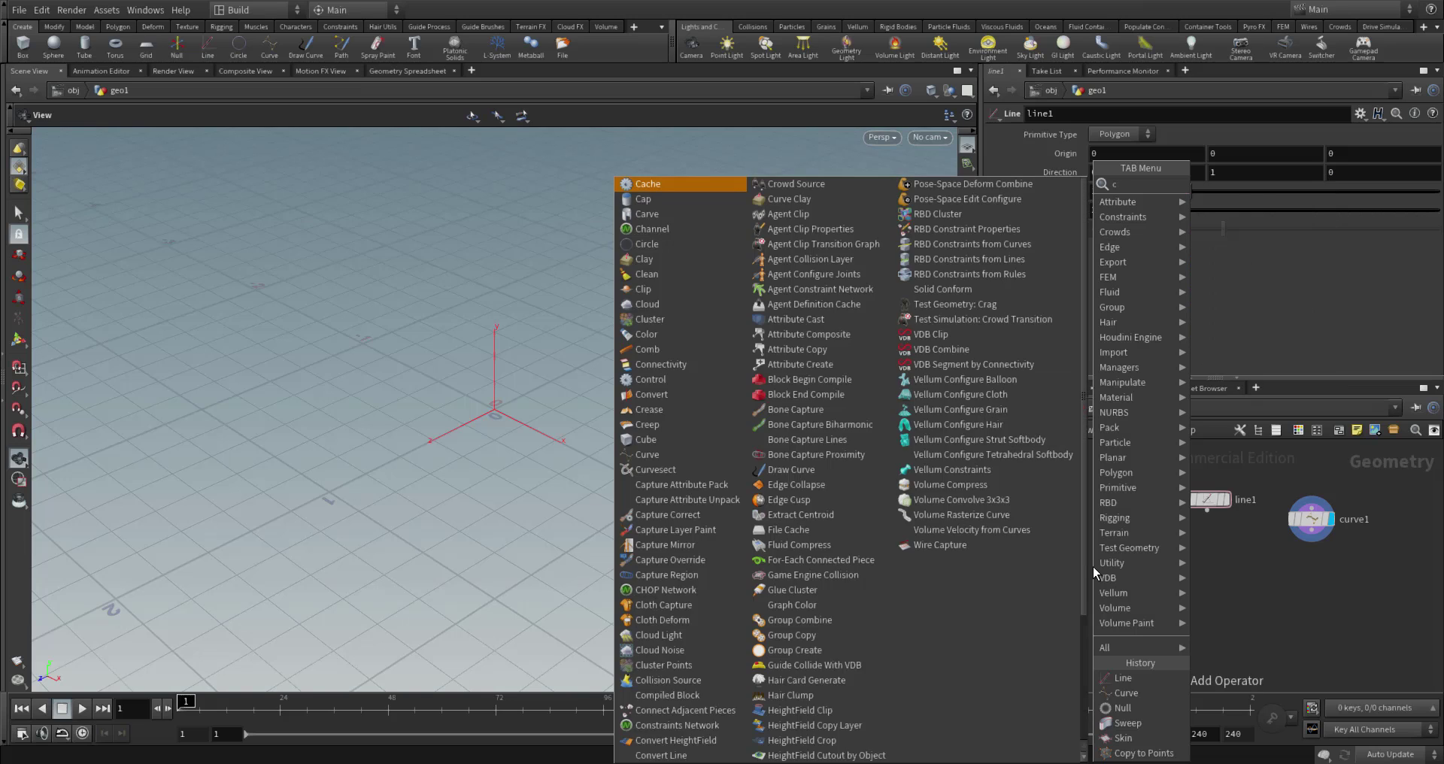
text(i)
key(Return)
click(1098, 483)
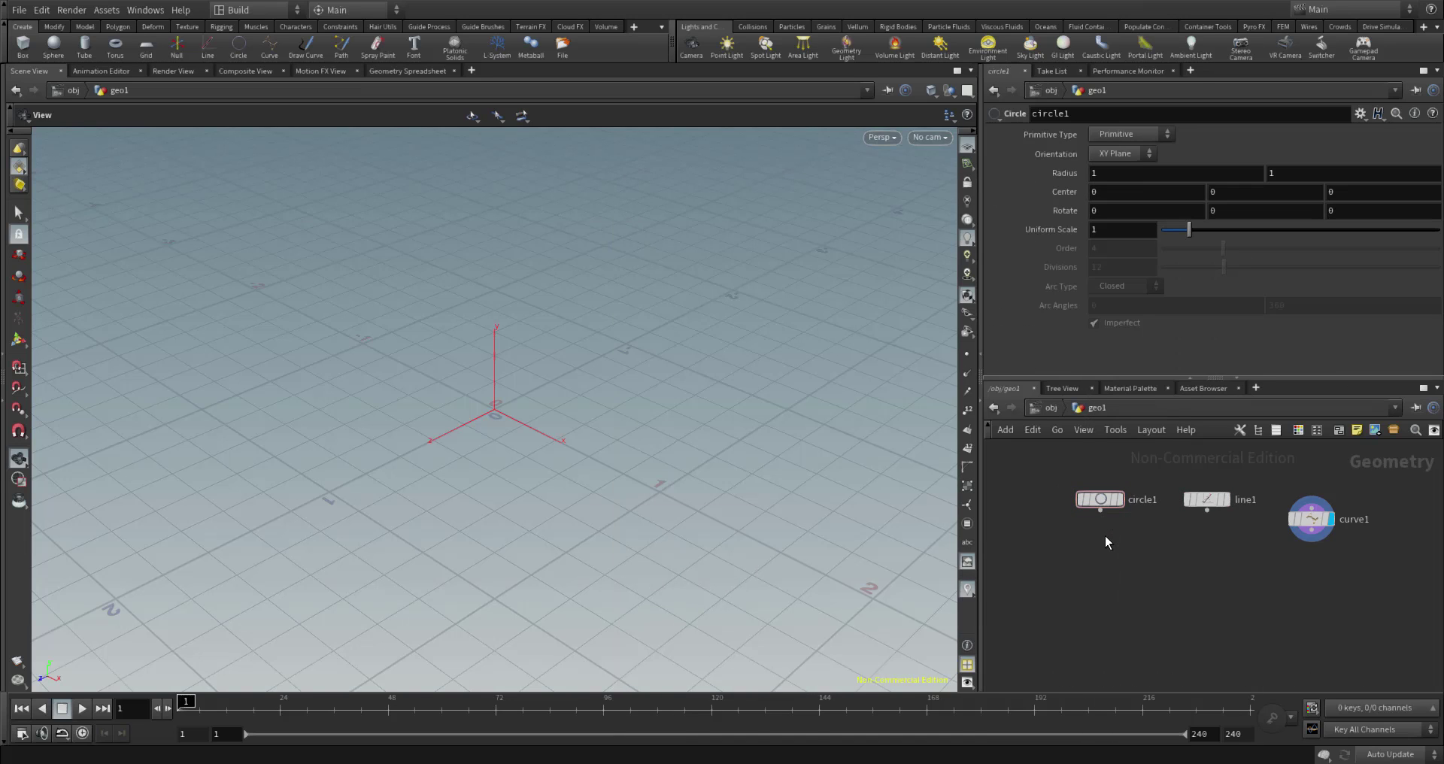
Set the line node's length to 2.95 and move the node slightly up in the network.
click(1207, 499)
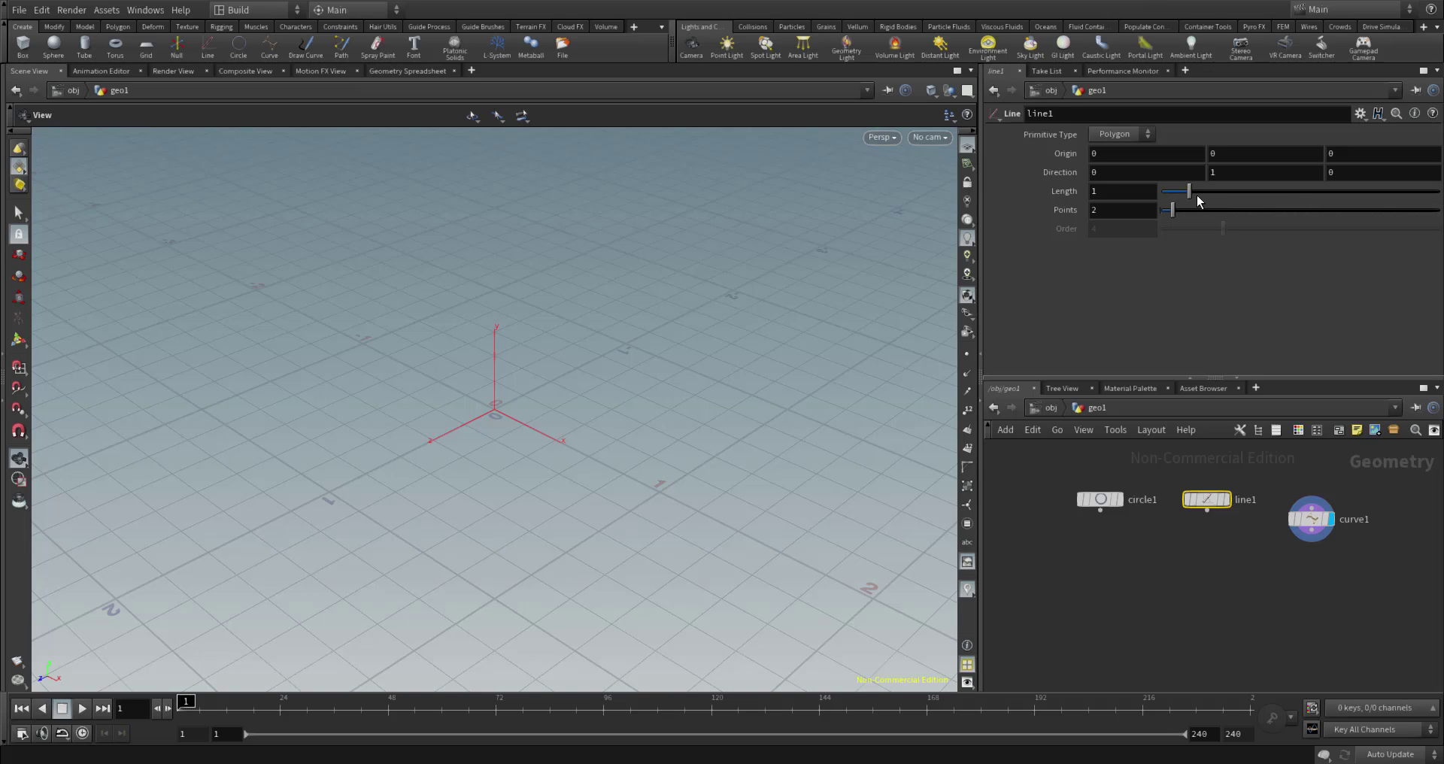
drag(1190, 191, 1215, 191)
drag(1309, 197, 1244, 195)
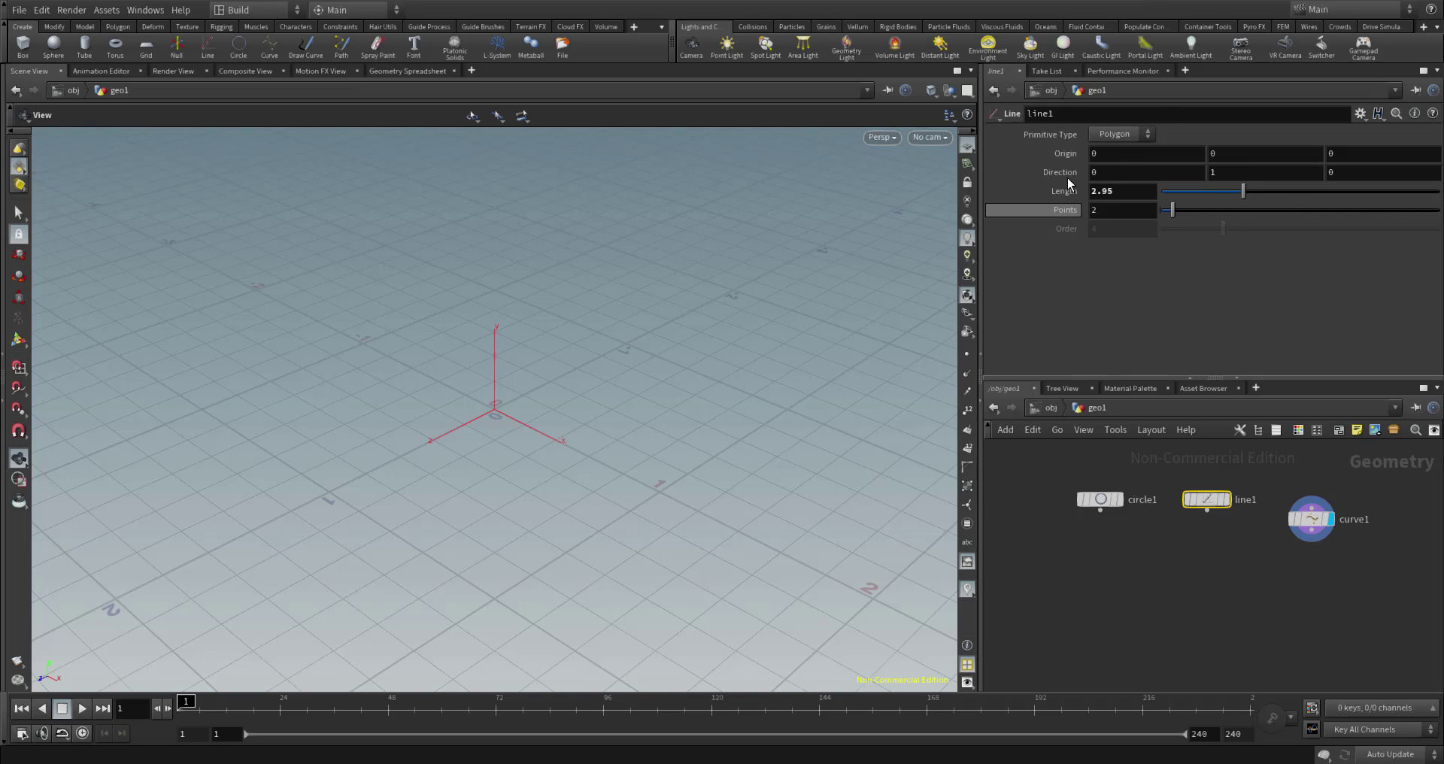
mouse_move(1219, 508)
mouse_move(1219, 508)
mouse_down()
mouse_move(1183, 503)
mouse_move(1220, 483)
mouse_up()
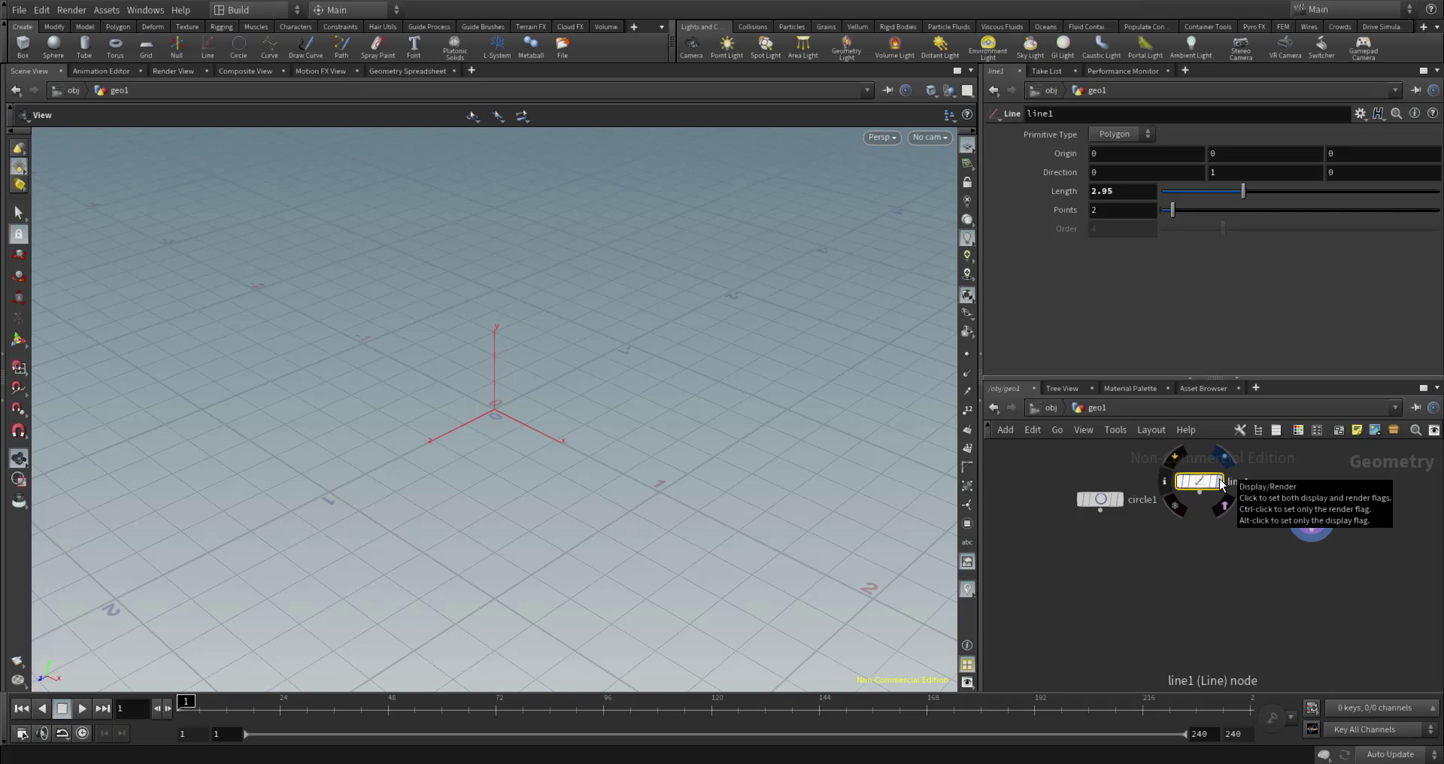
Display the line node's geometry and move the node level with the circle node.
click(1226, 477)
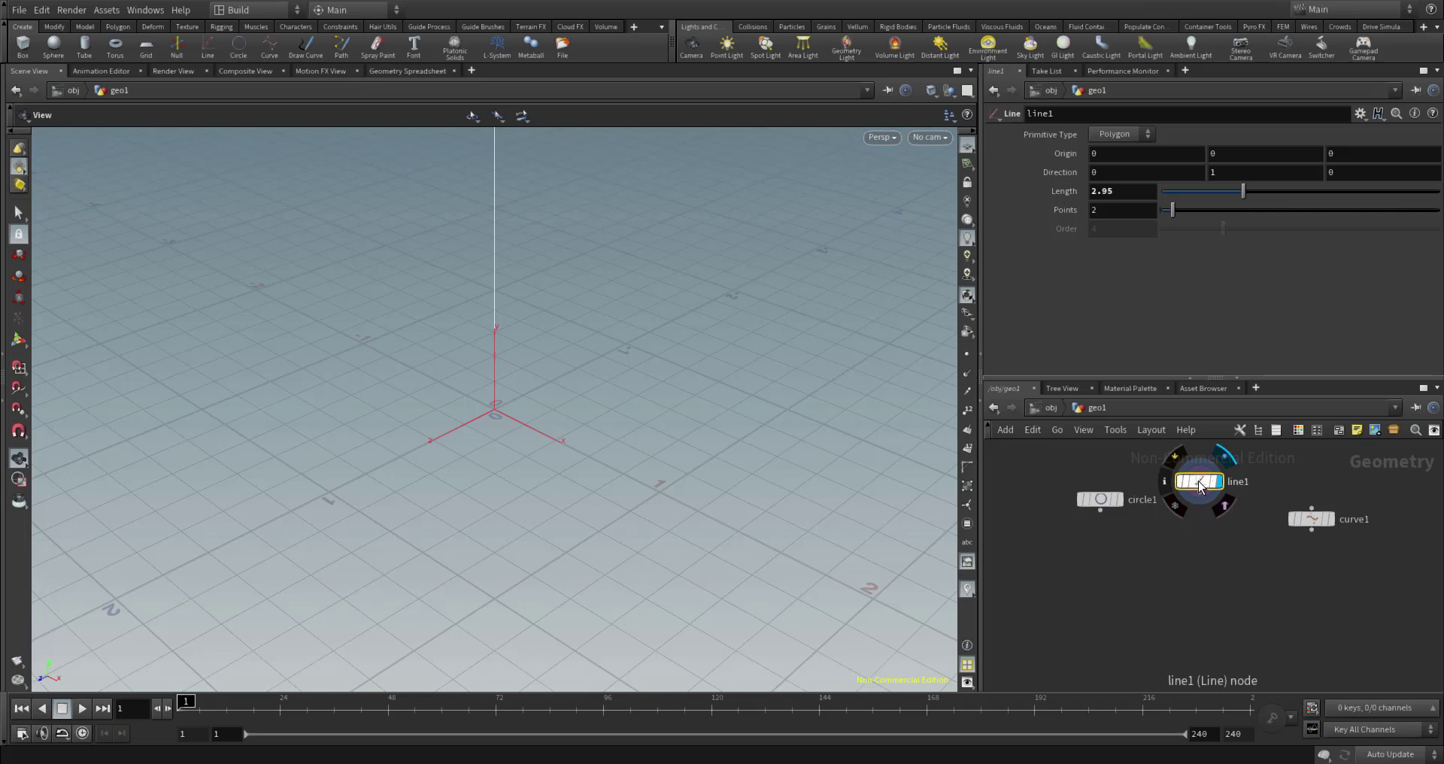
mouse_move(1200, 486)
mouse_down()
mouse_move(1186, 521)
mouse_move(1207, 501)
mouse_up()
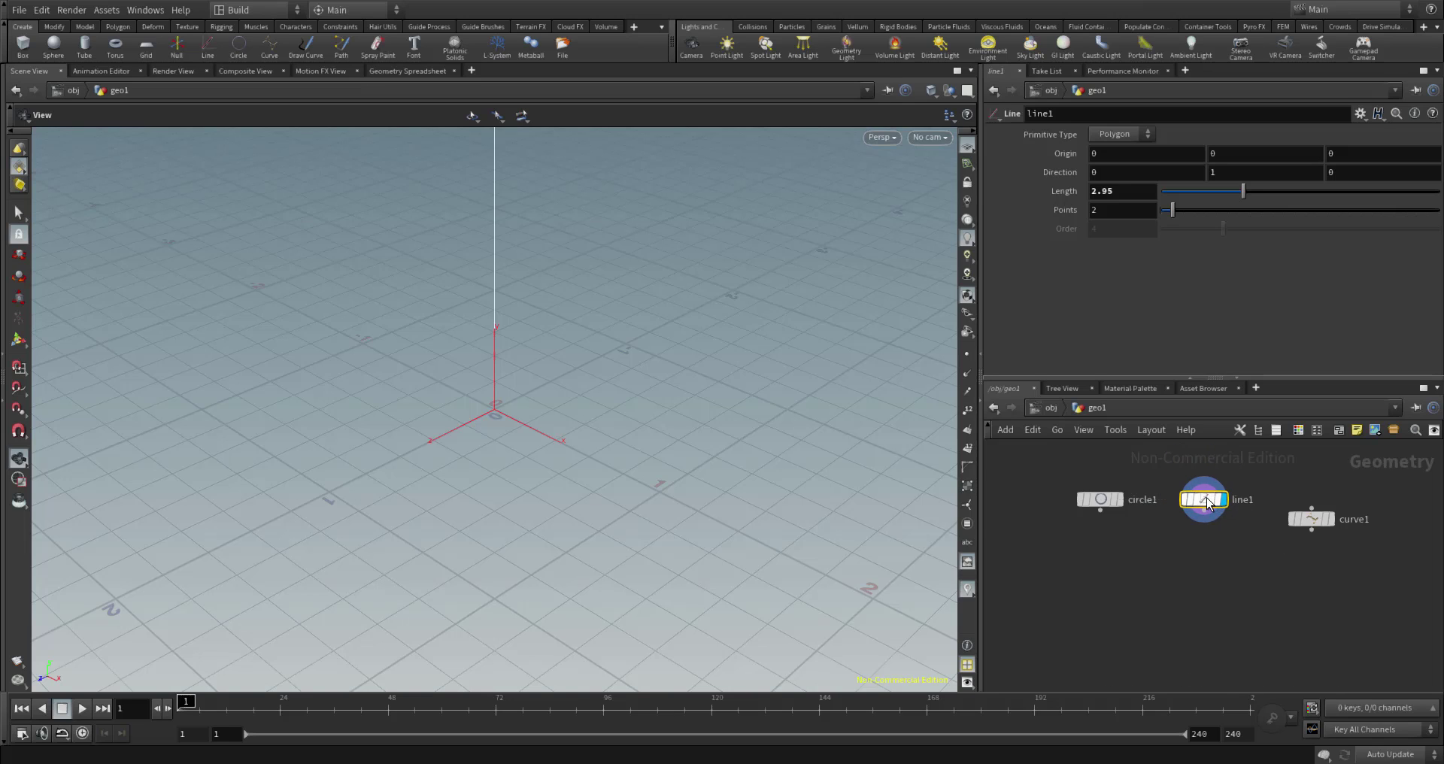
scroll(1207, 502, up, 3)
middle_drag(1202, 617, 1021, 627)
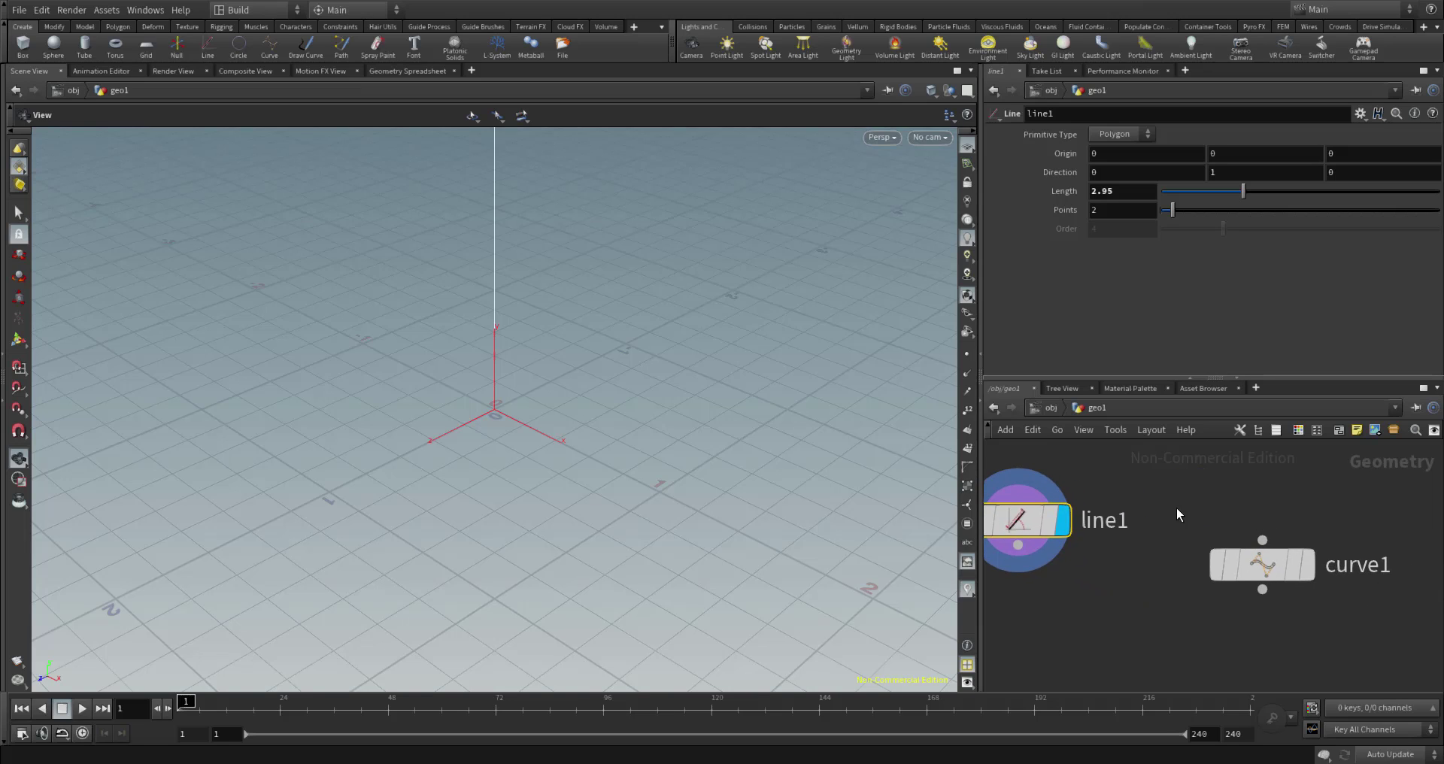
middle_drag(1176, 508, 1118, 471)
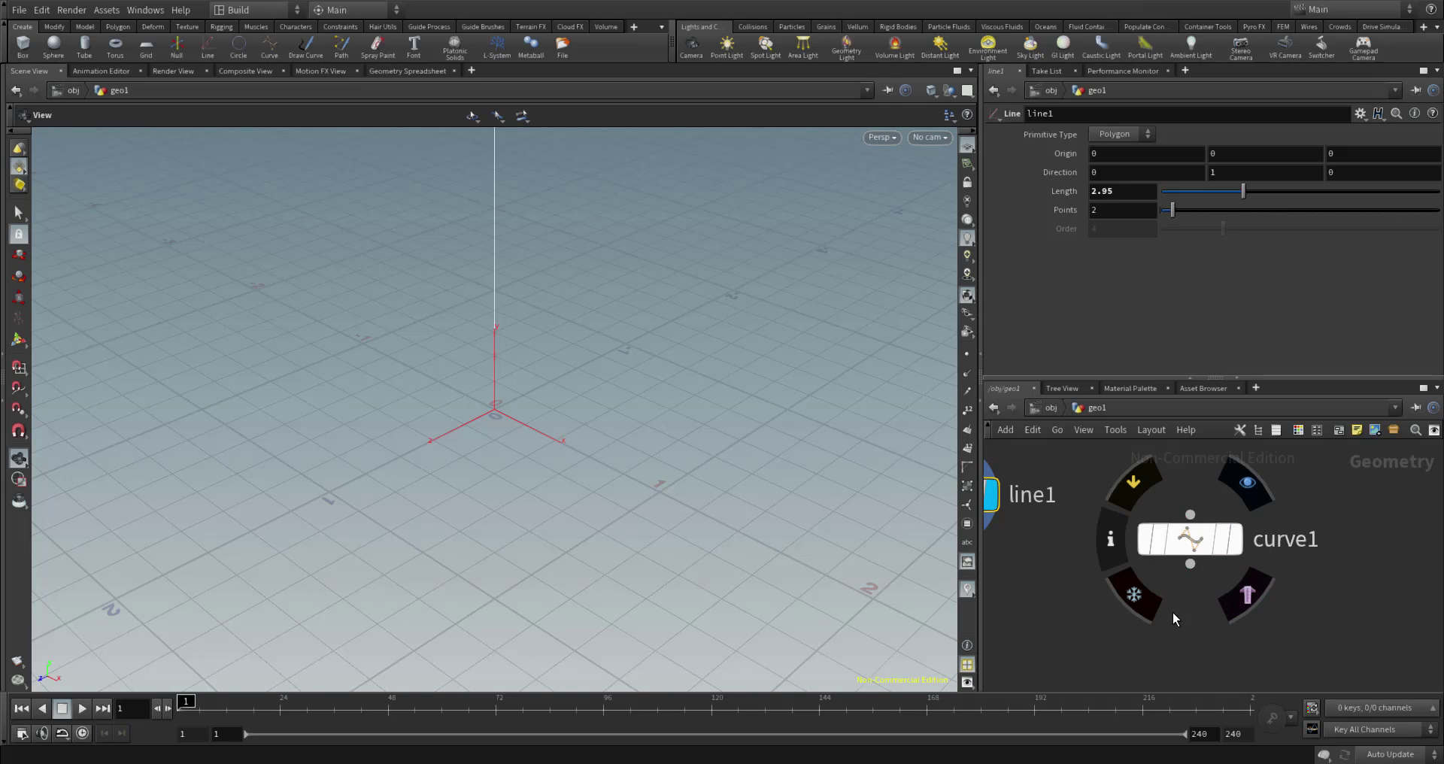
middle_drag(1066, 590, 1269, 661)
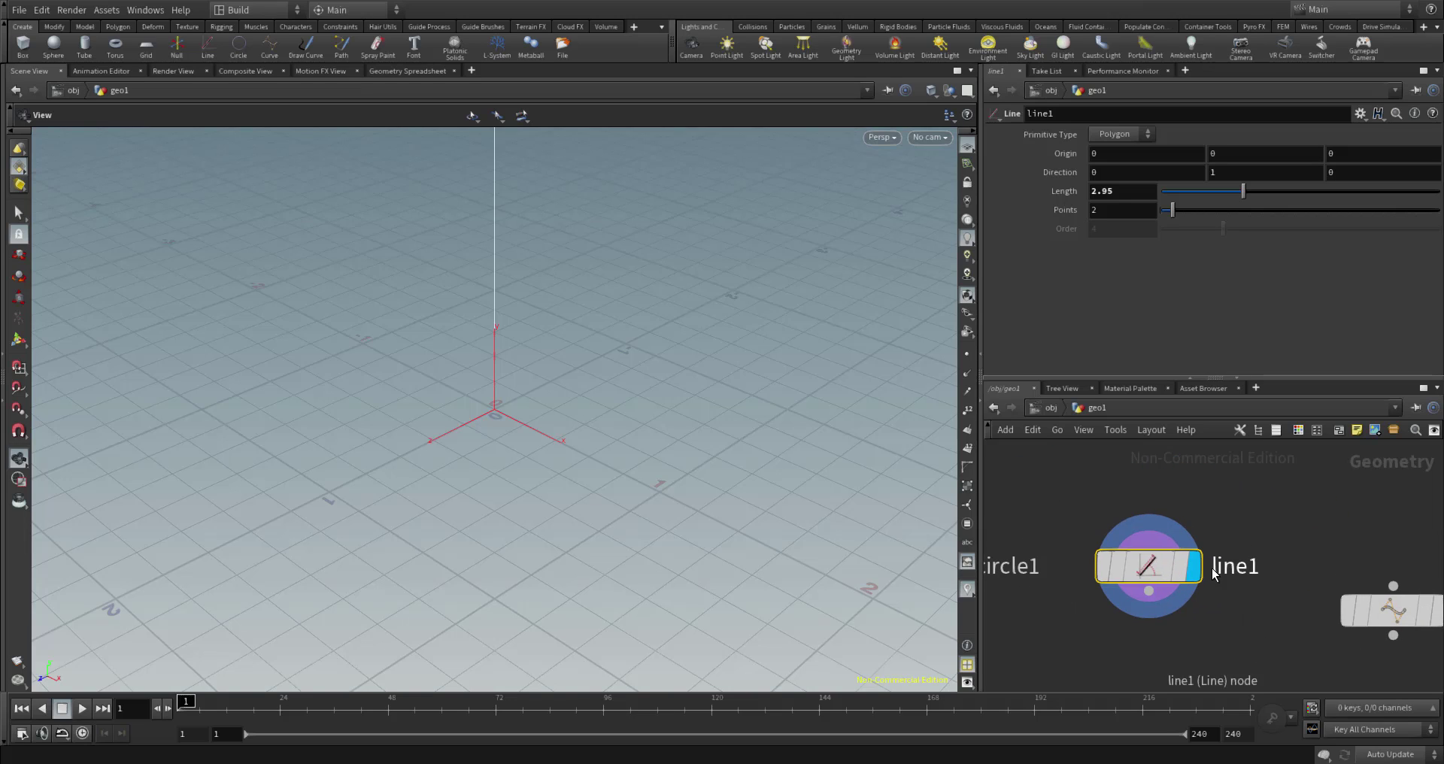
mouse_move(1206, 512)
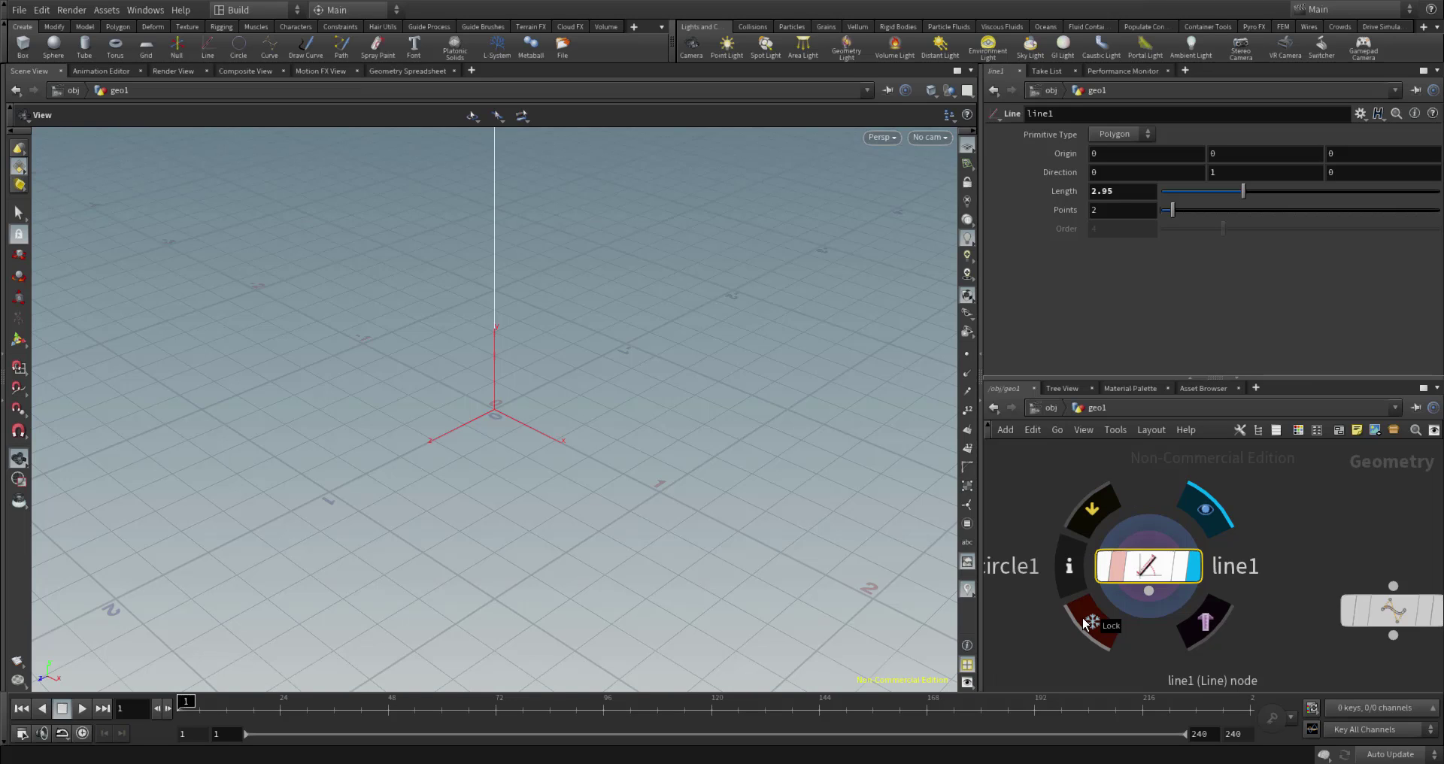
scroll(1114, 616, down, 4)
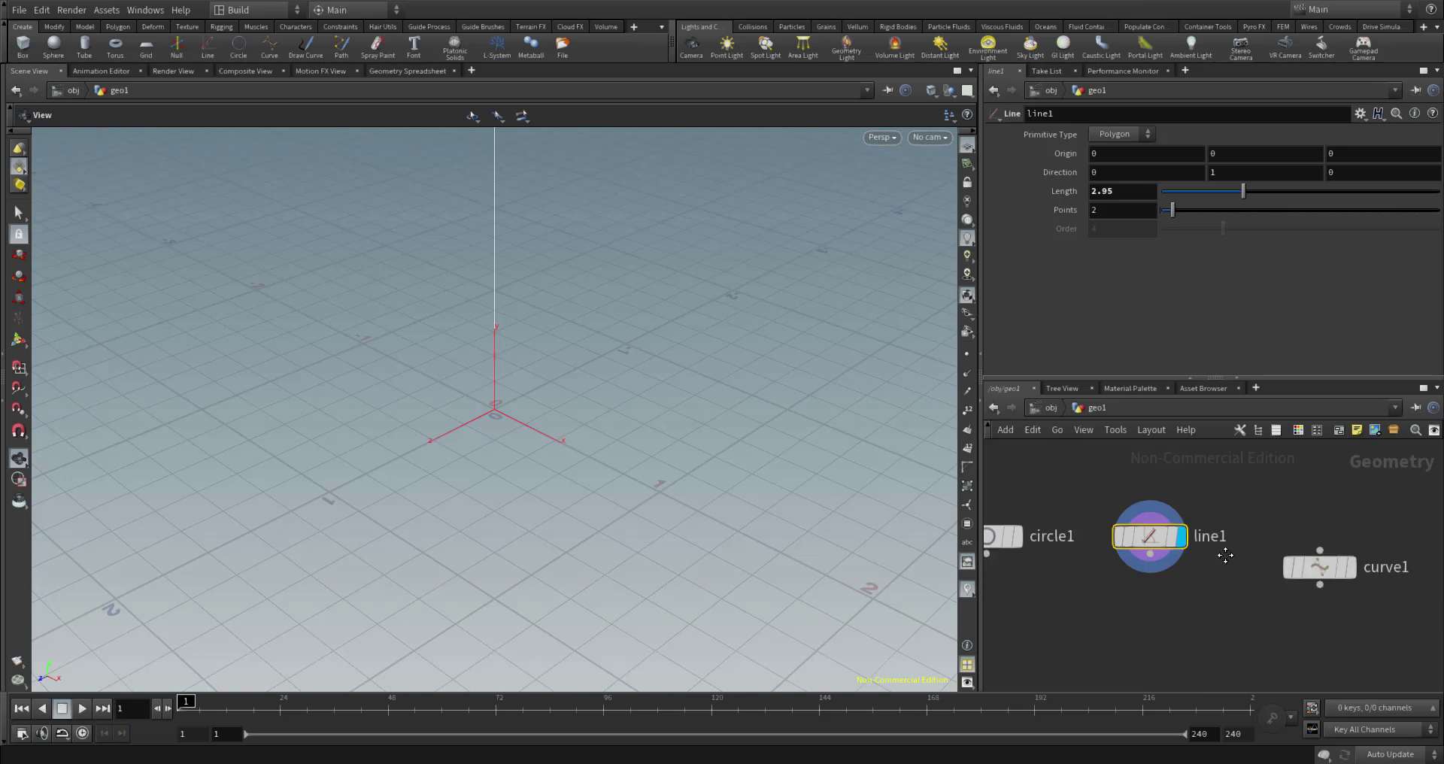
Set the line node's direction to 0, 0, 1 so the line lies along the Z axis.
drag(654, 316, 642, 331)
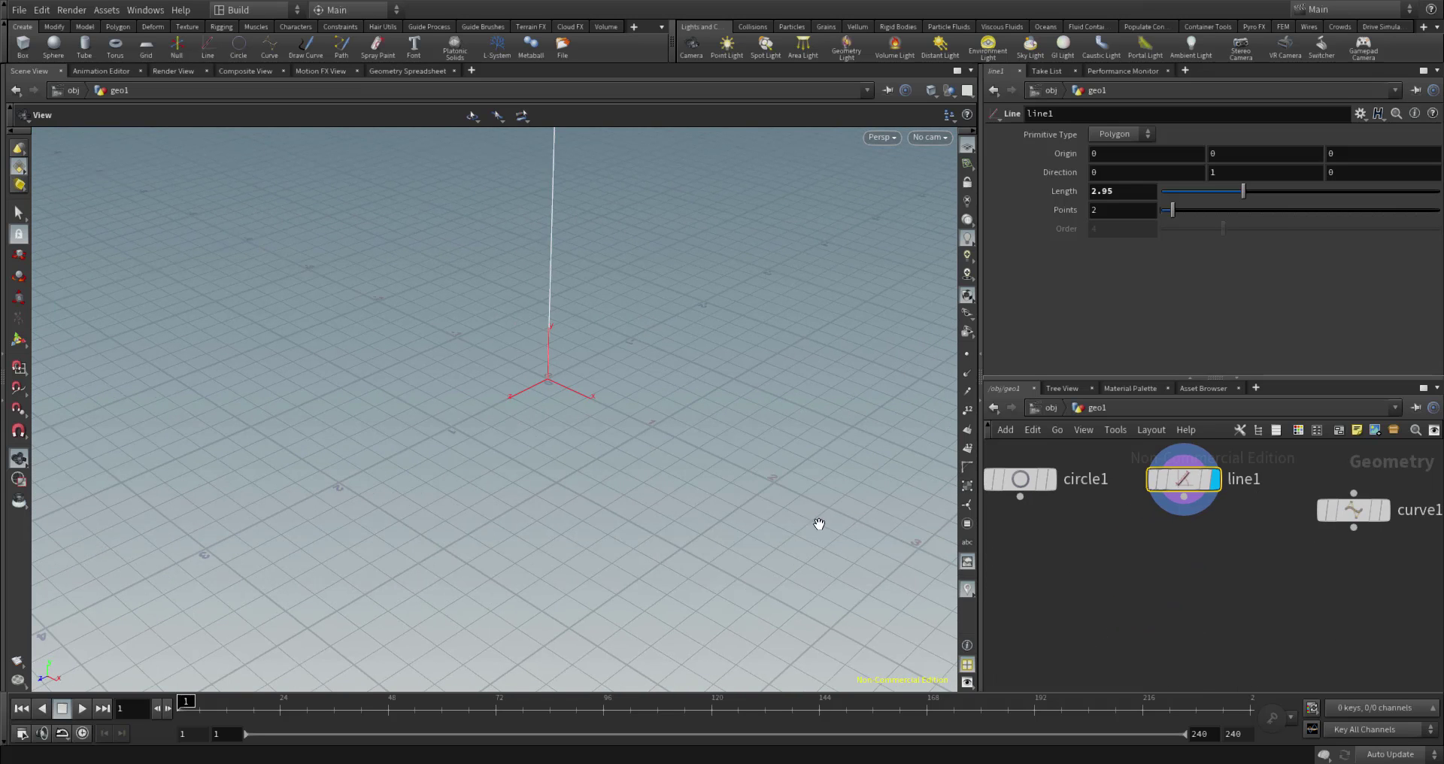
middle_drag(642, 345, 638, 605)
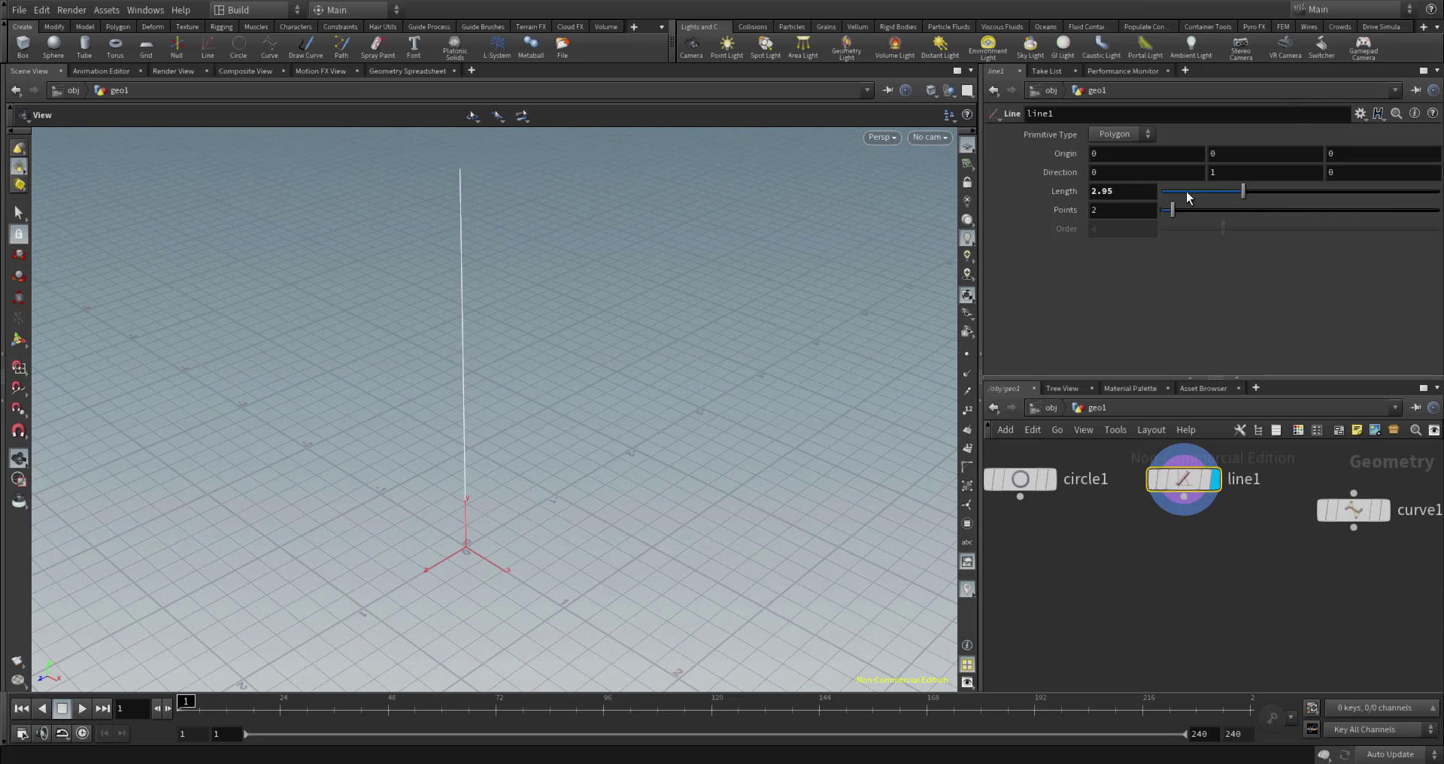
click(1234, 173)
key(Tab)
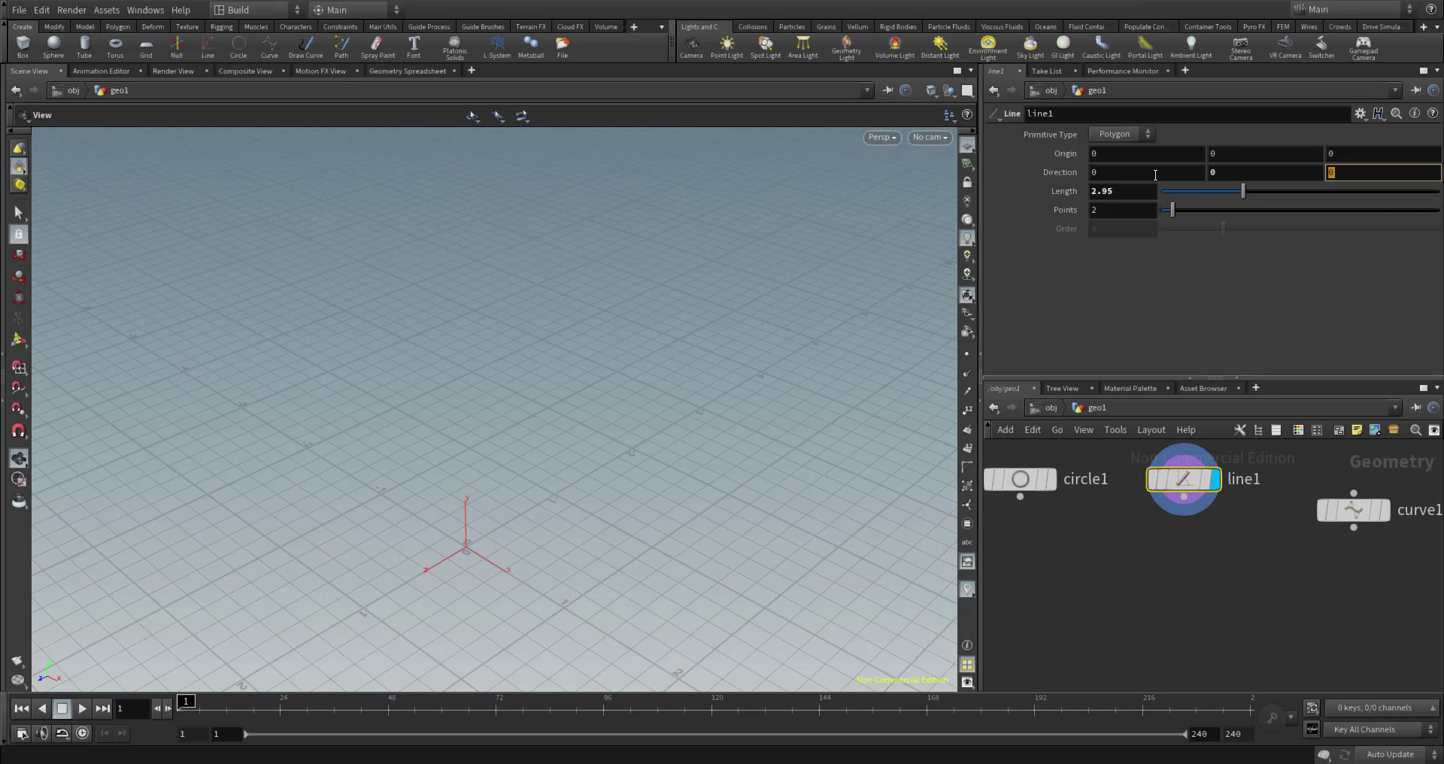
key(Return)
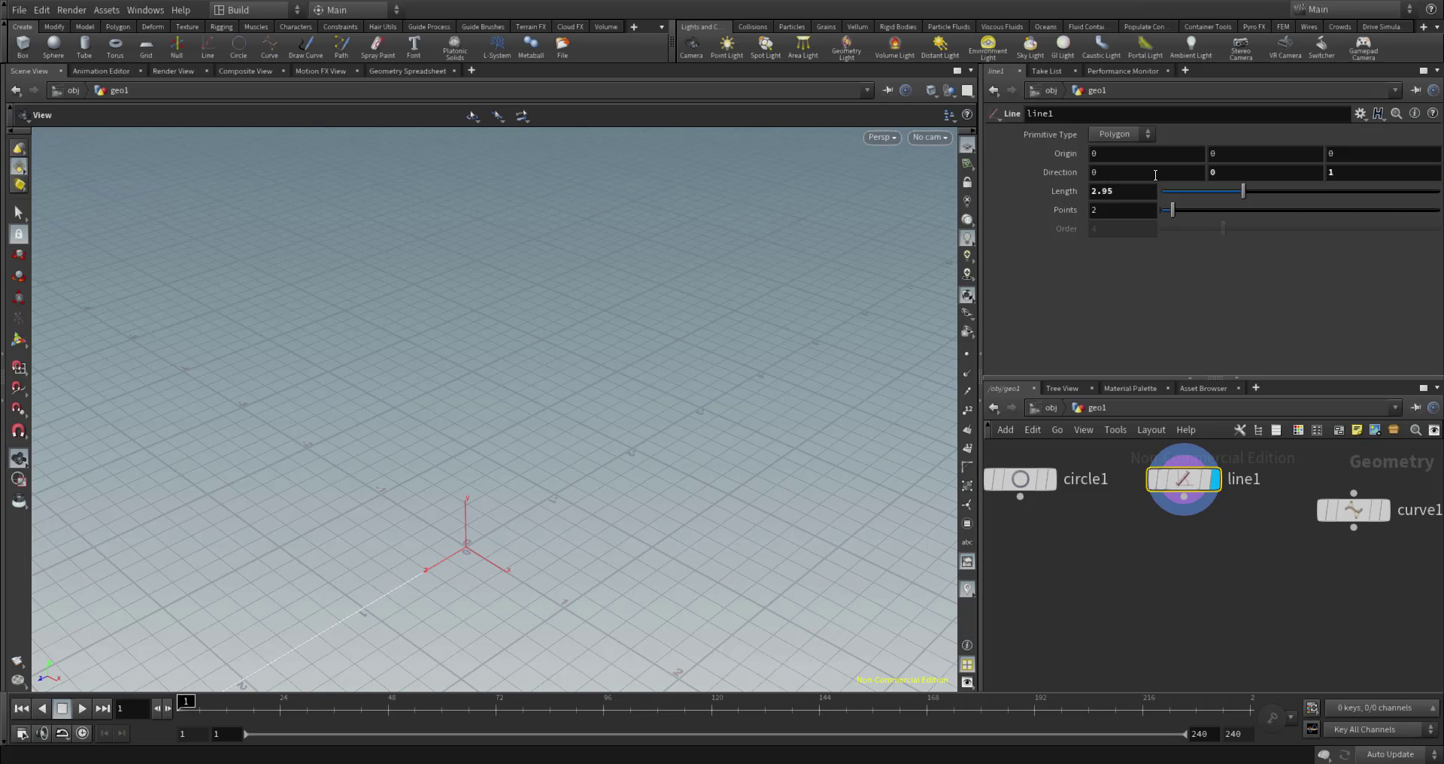
drag(584, 499, 526, 393)
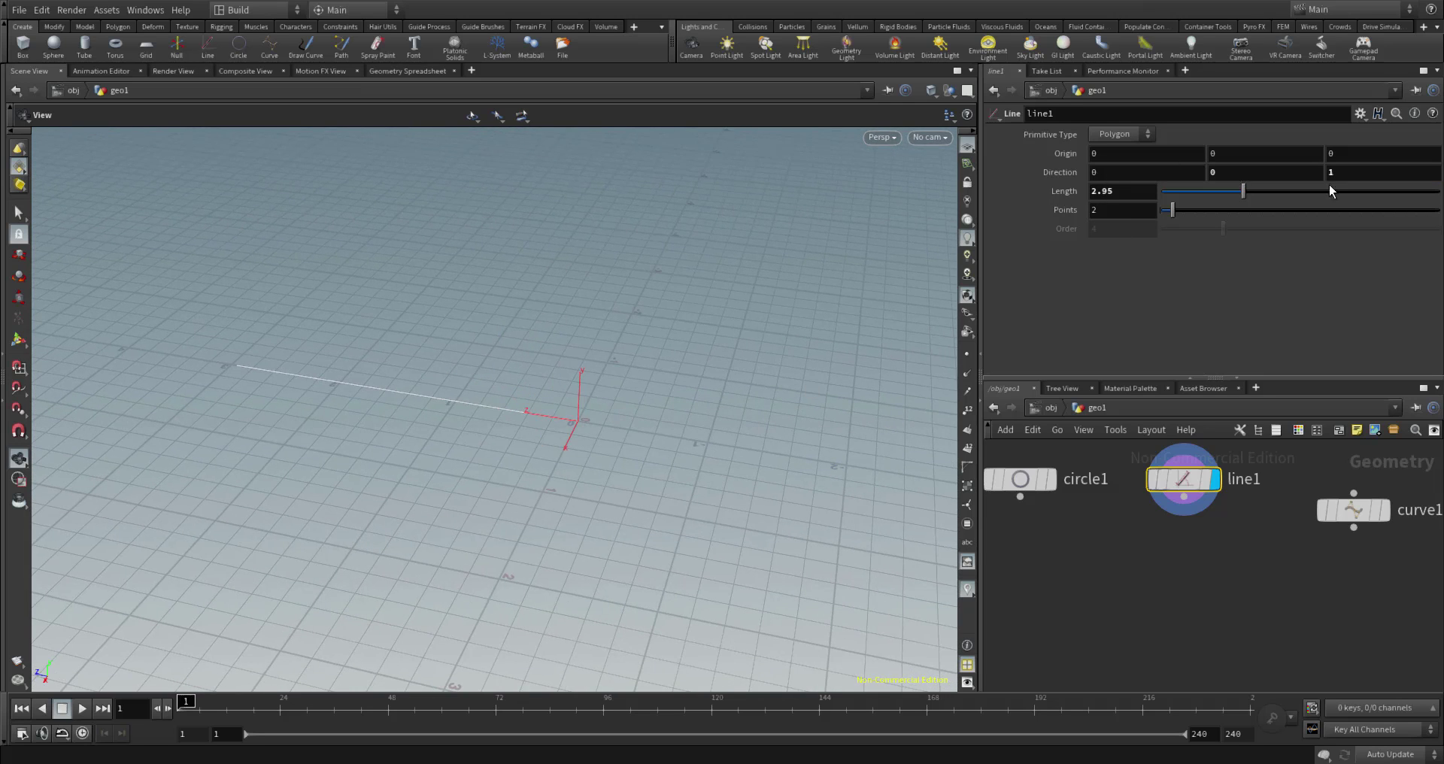
Place the line and circle nodes side by side, and display the circle's geometry and then the line's.
mouse_move(1172, 488)
drag(1172, 488, 1204, 480)
drag(1032, 486, 1106, 475)
click(1121, 474)
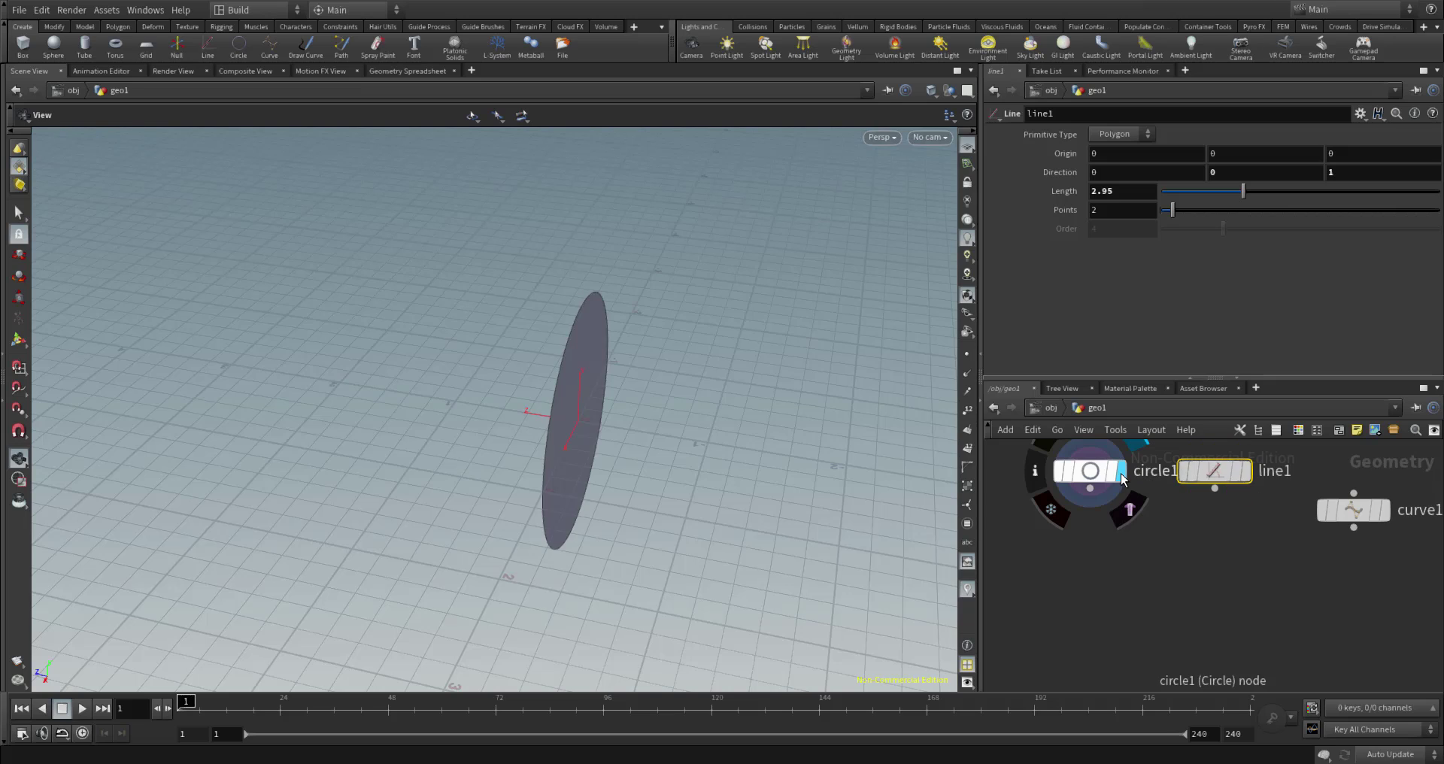
click(1246, 471)
Display the circle and line together by connecting both to a new Merge node placed below them.
click(1116, 571)
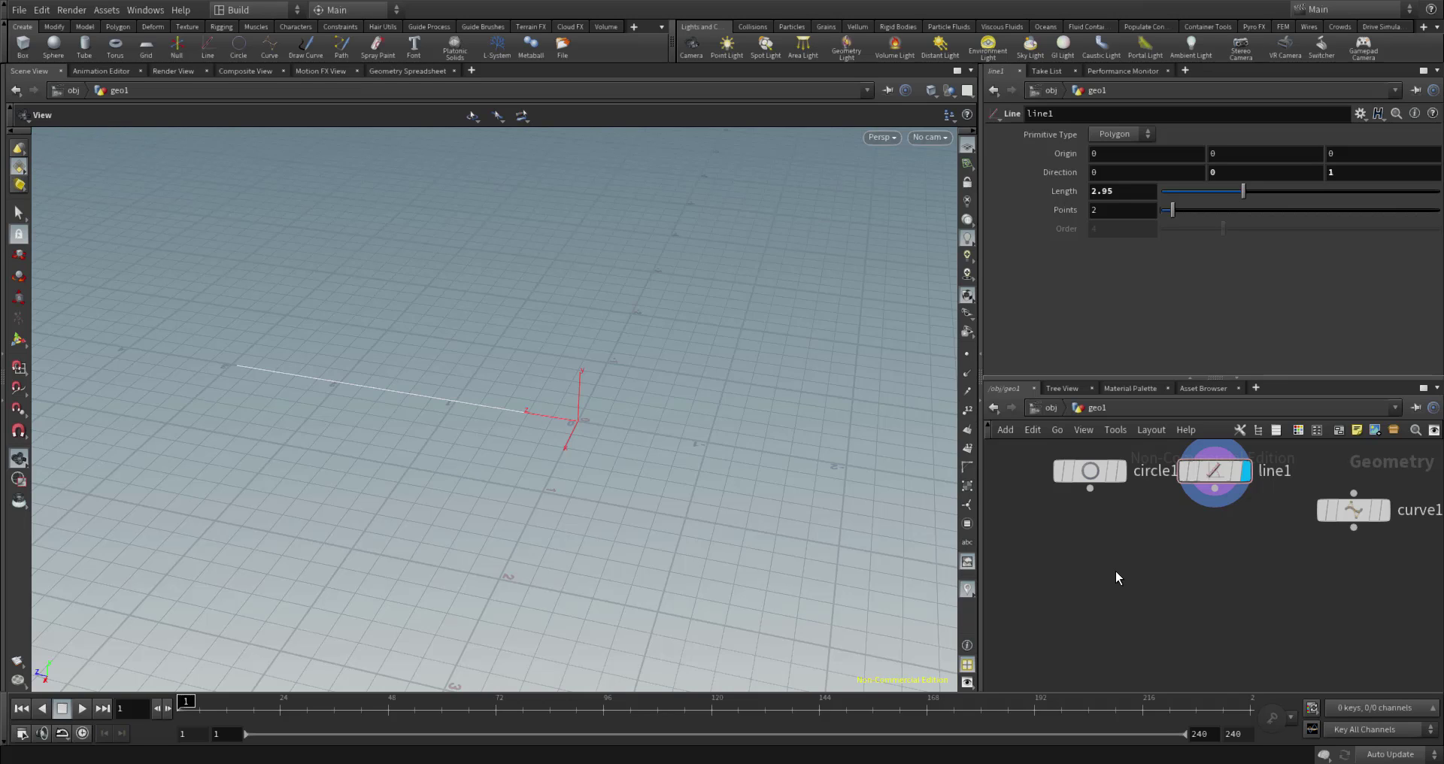
key(Tab)
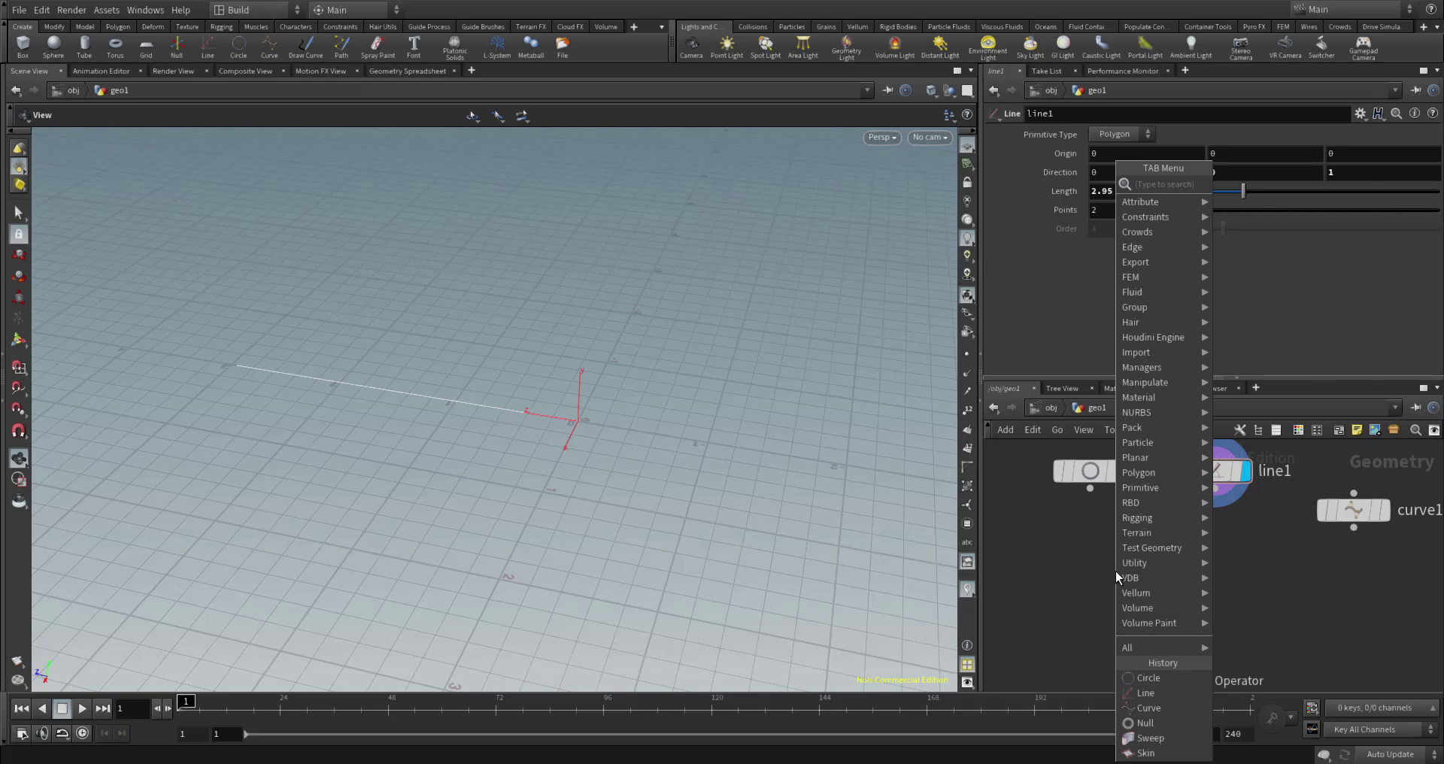
text(mer)
key(Return)
click(1116, 571)
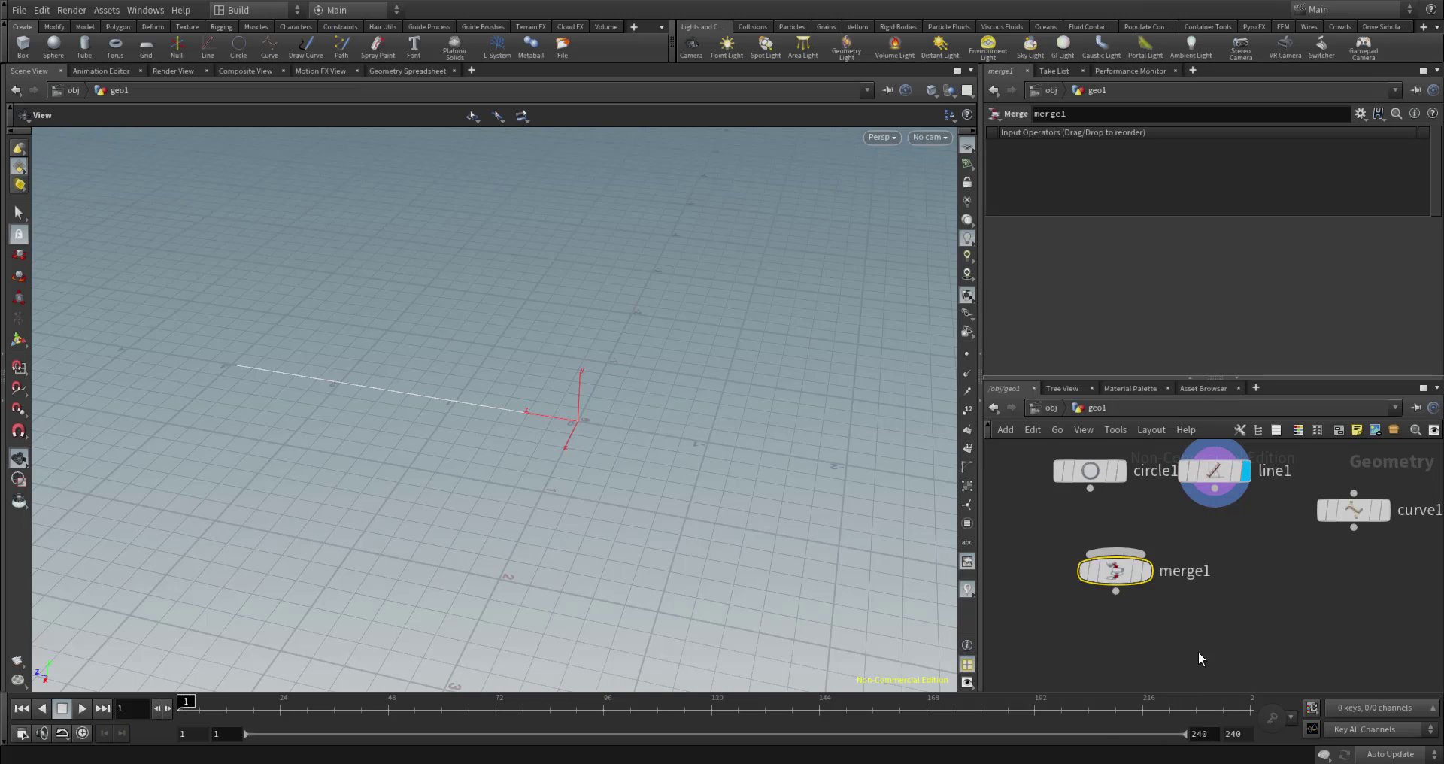
drag(1062, 517, 1156, 581)
click(1146, 572)
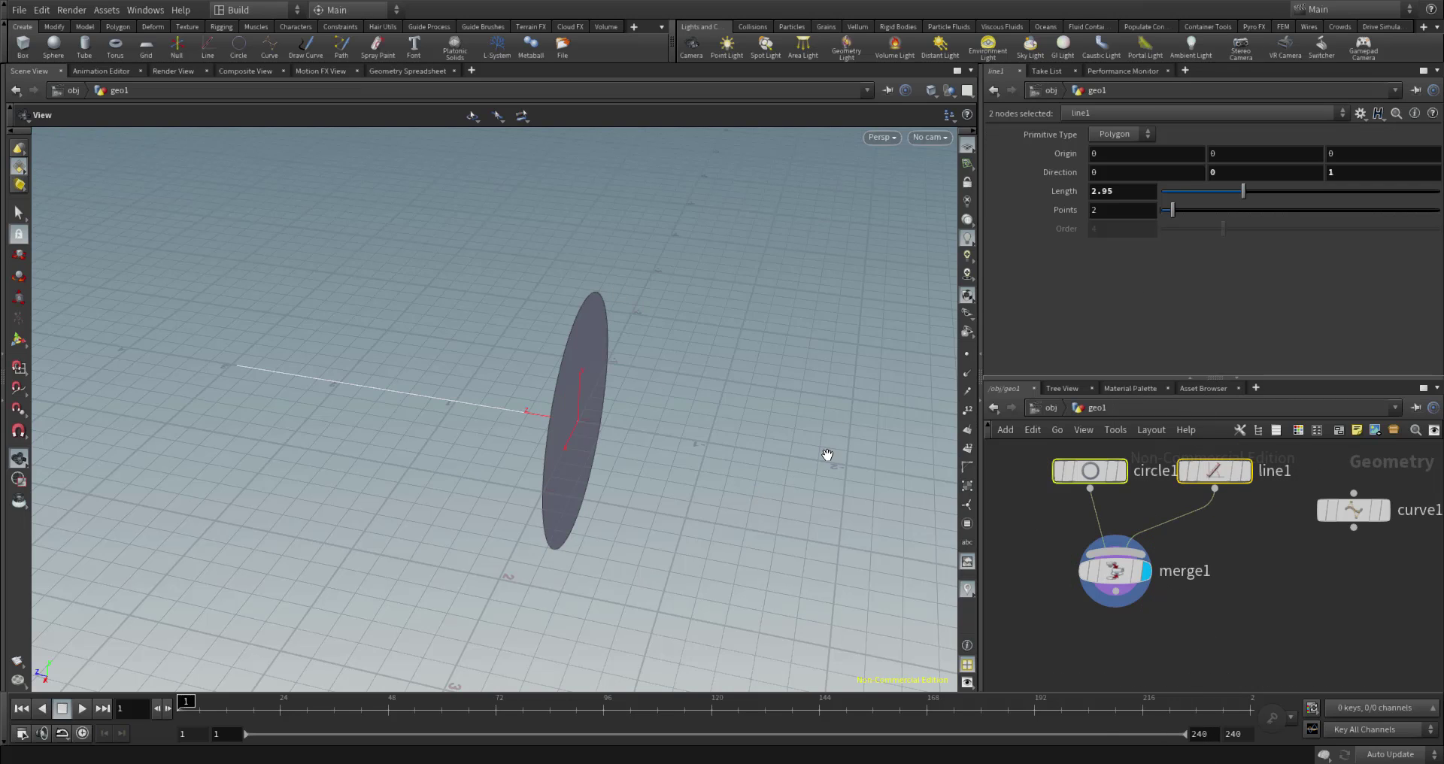
drag(596, 551, 531, 543)
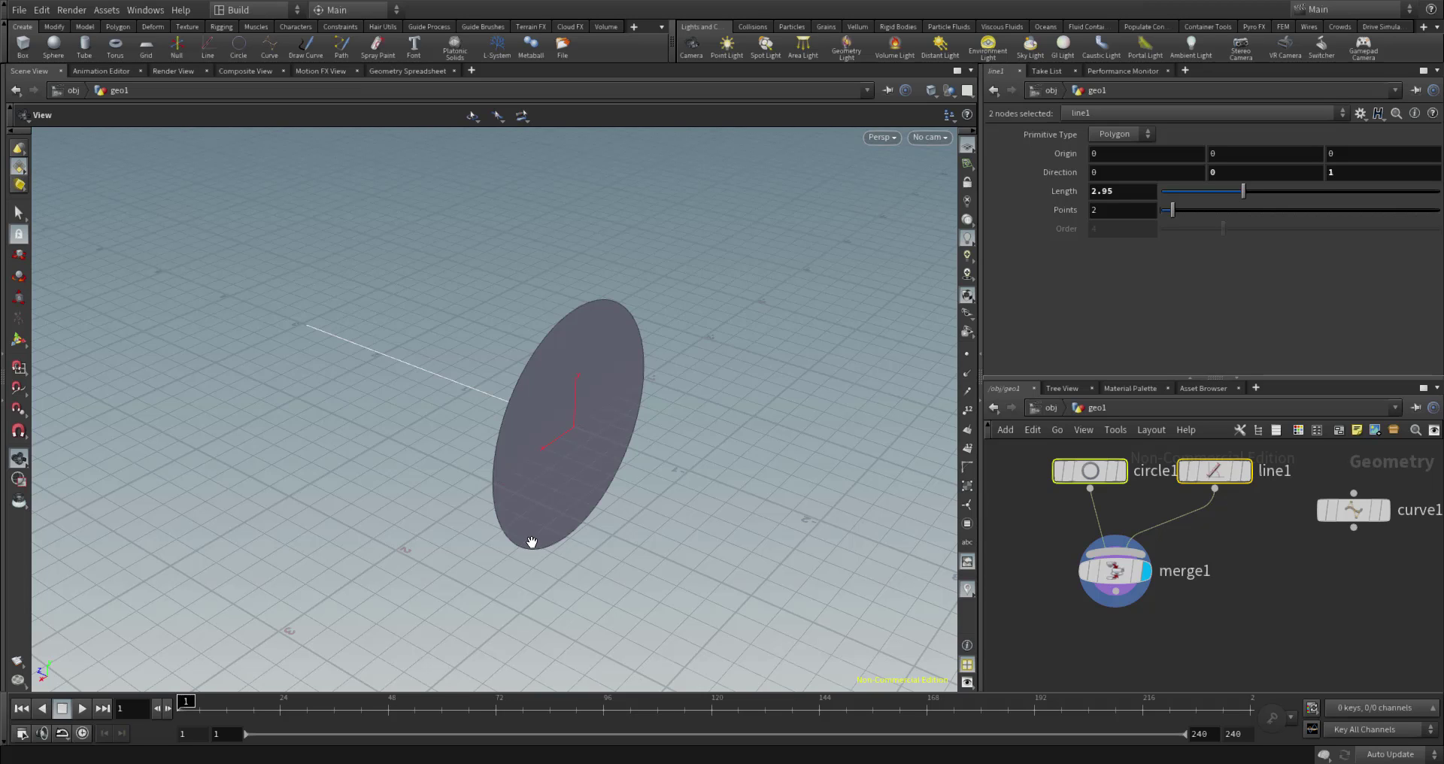
drag(1116, 583, 1117, 637)
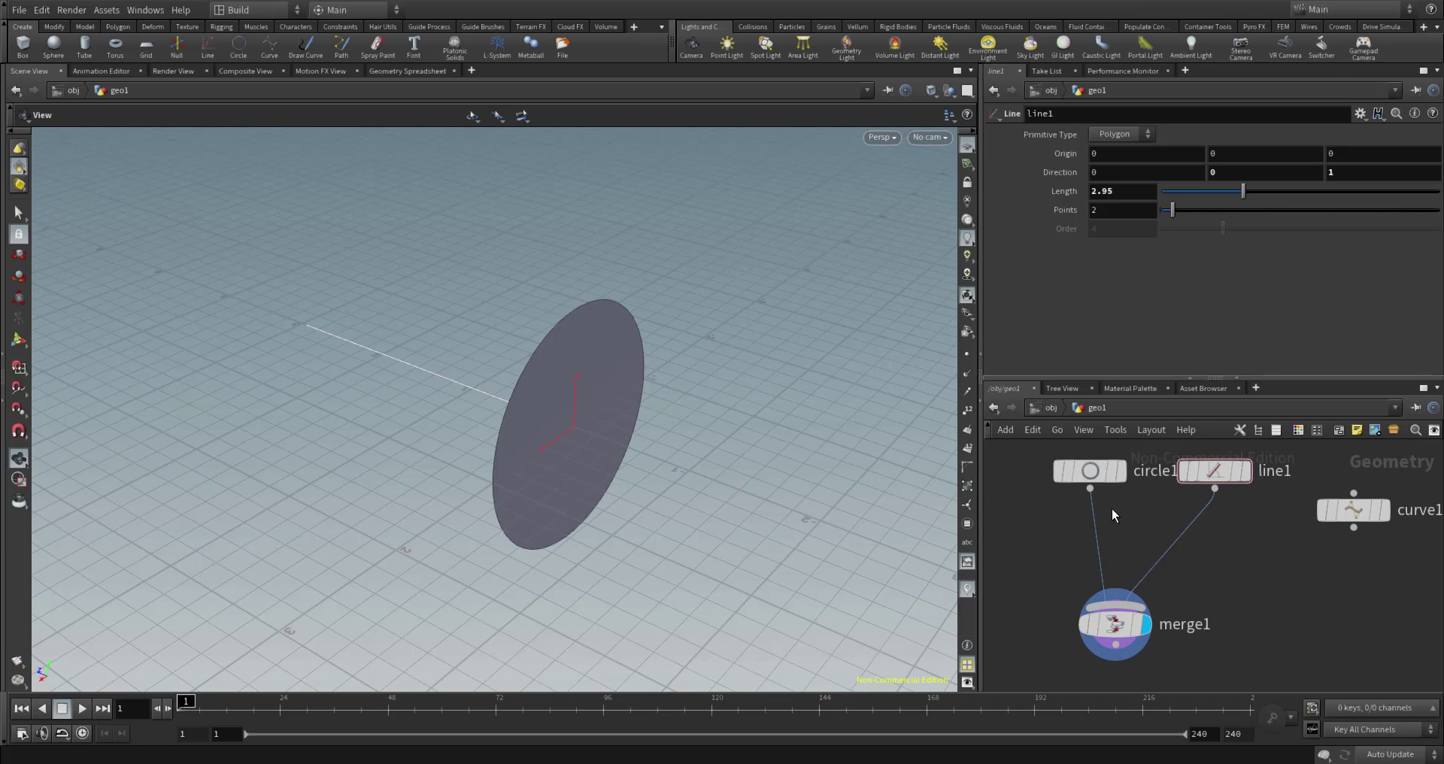
Set the circle node's primitive type to Polygon and inspect the circle and line from different angles.
click(1096, 471)
click(1128, 134)
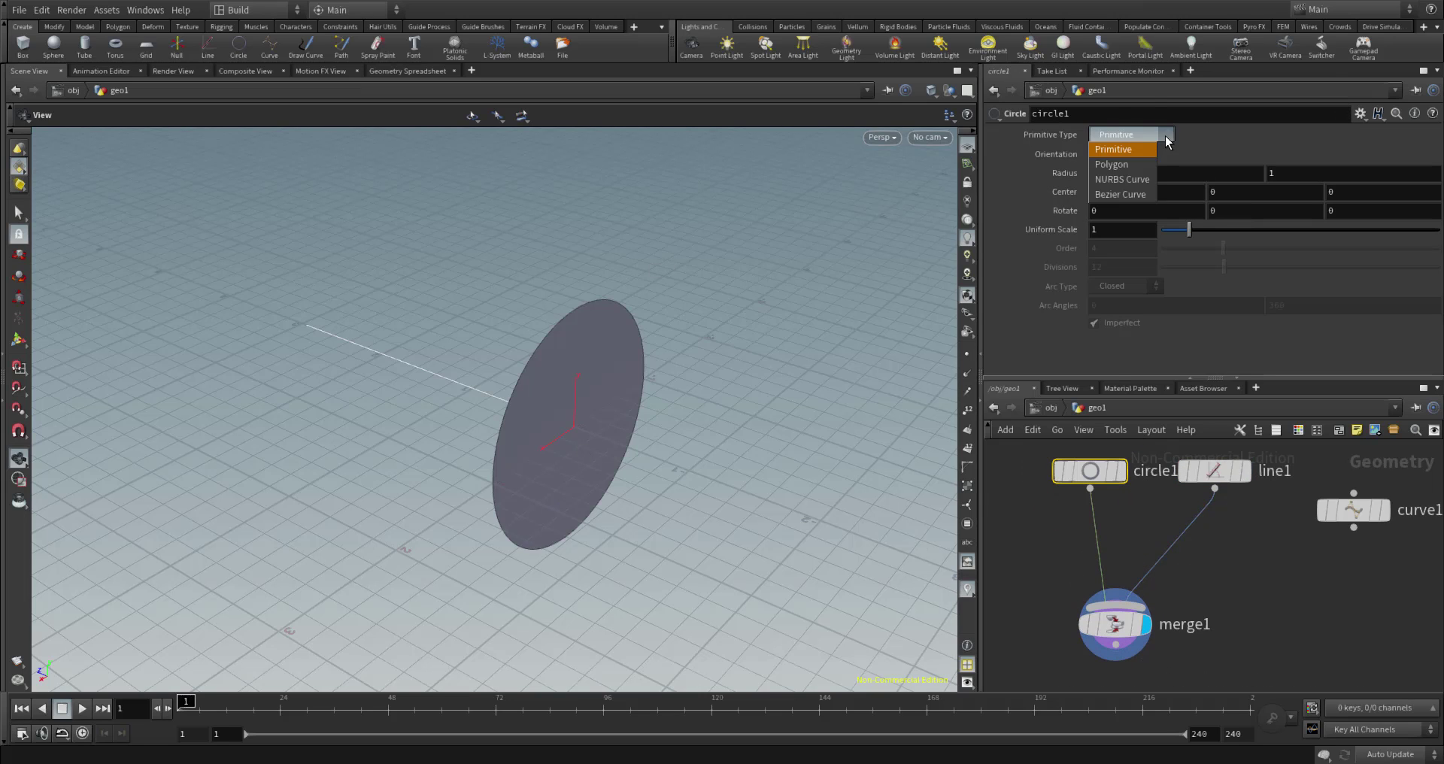
click(1124, 166)
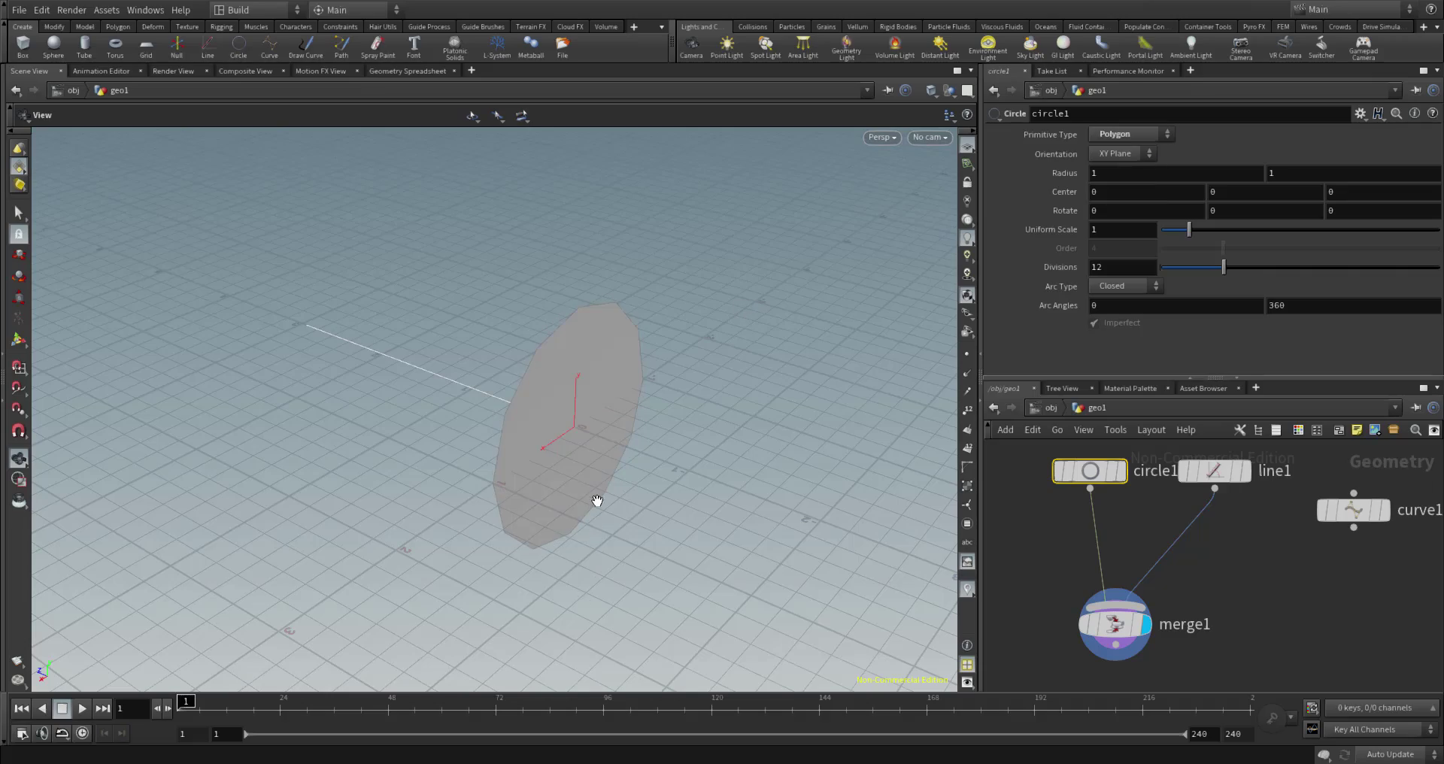
drag(622, 491, 561, 416)
scroll(710, 482, up, 3)
drag(710, 483, 597, 509)
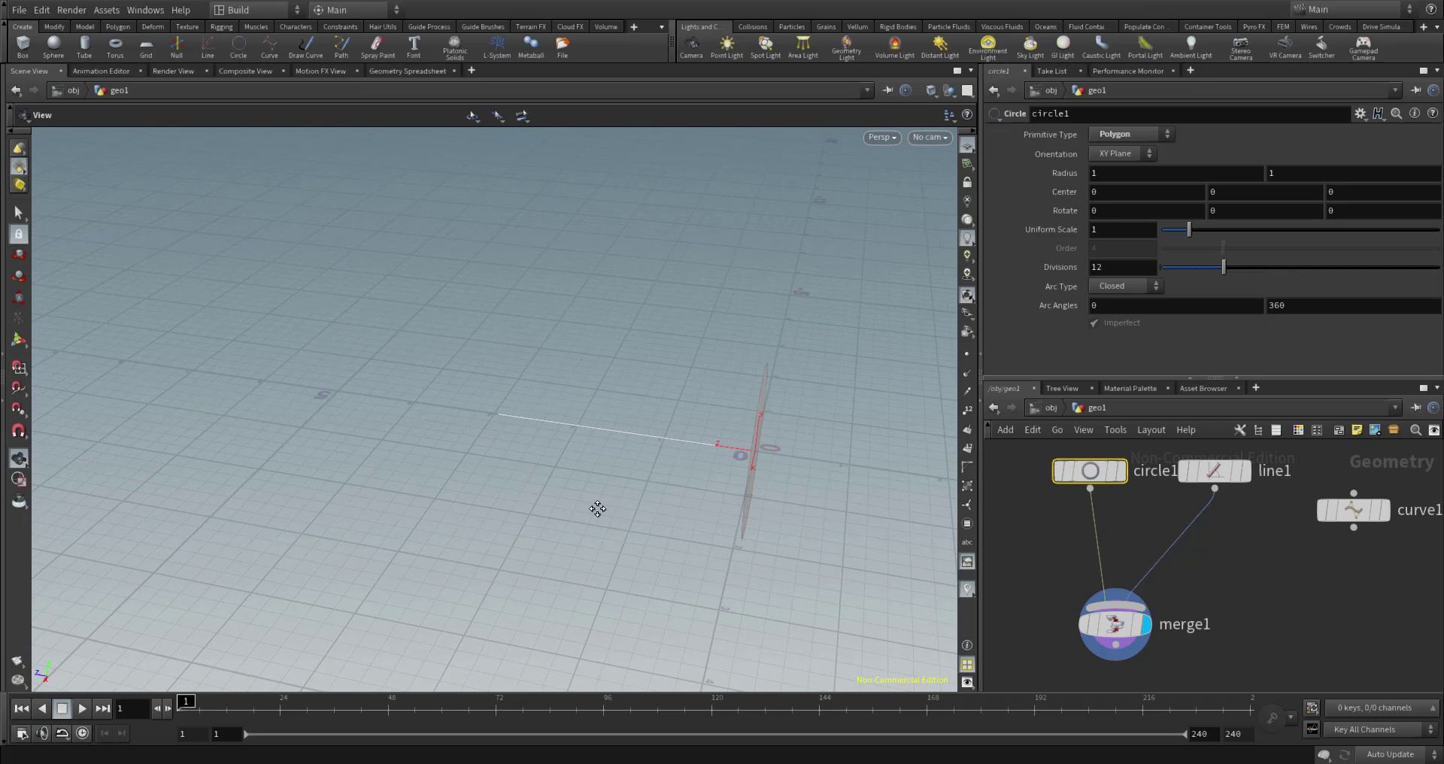
drag(741, 461, 612, 491)
Add a Sweep node above the merge node, wiring the circle into its first input and the line into its second.
click(1130, 503)
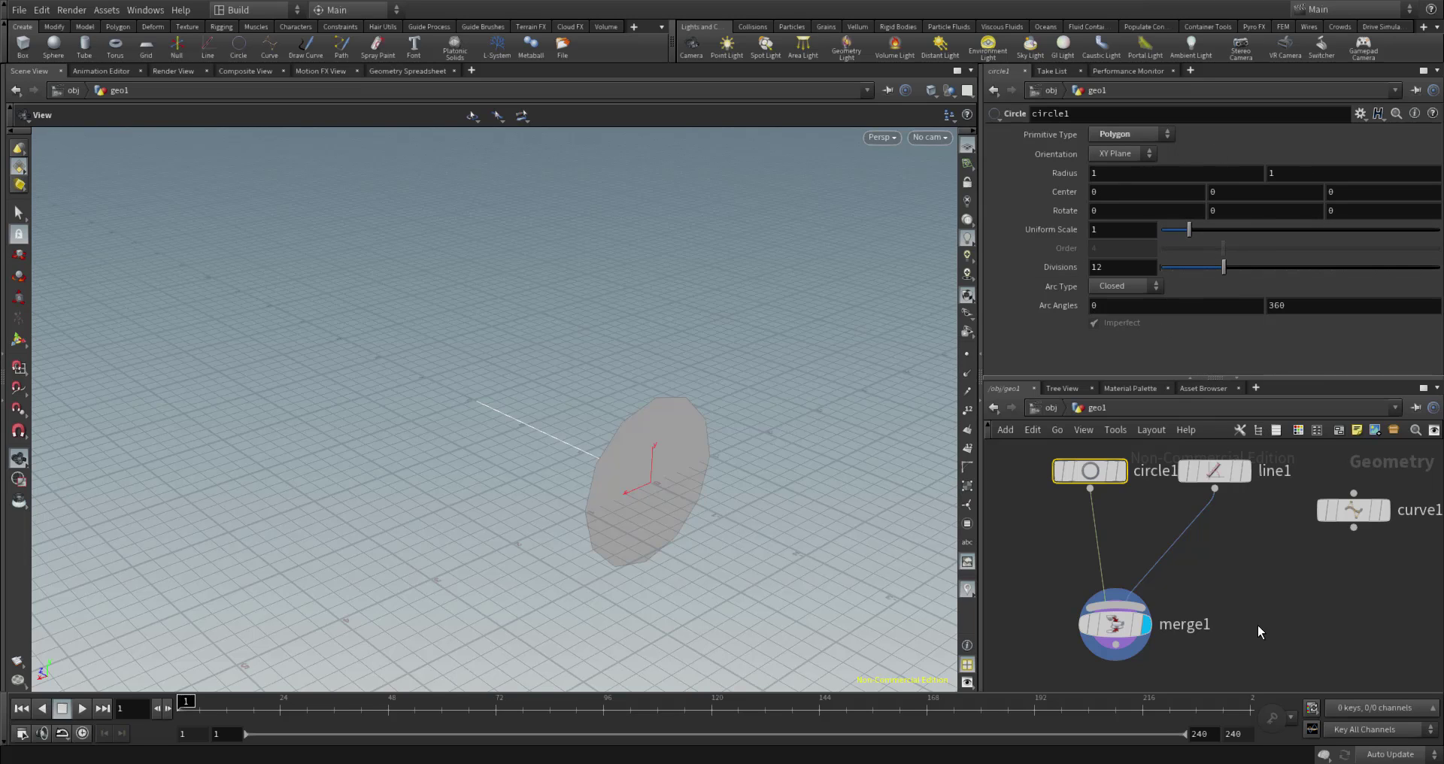
drag(1122, 636, 1109, 678)
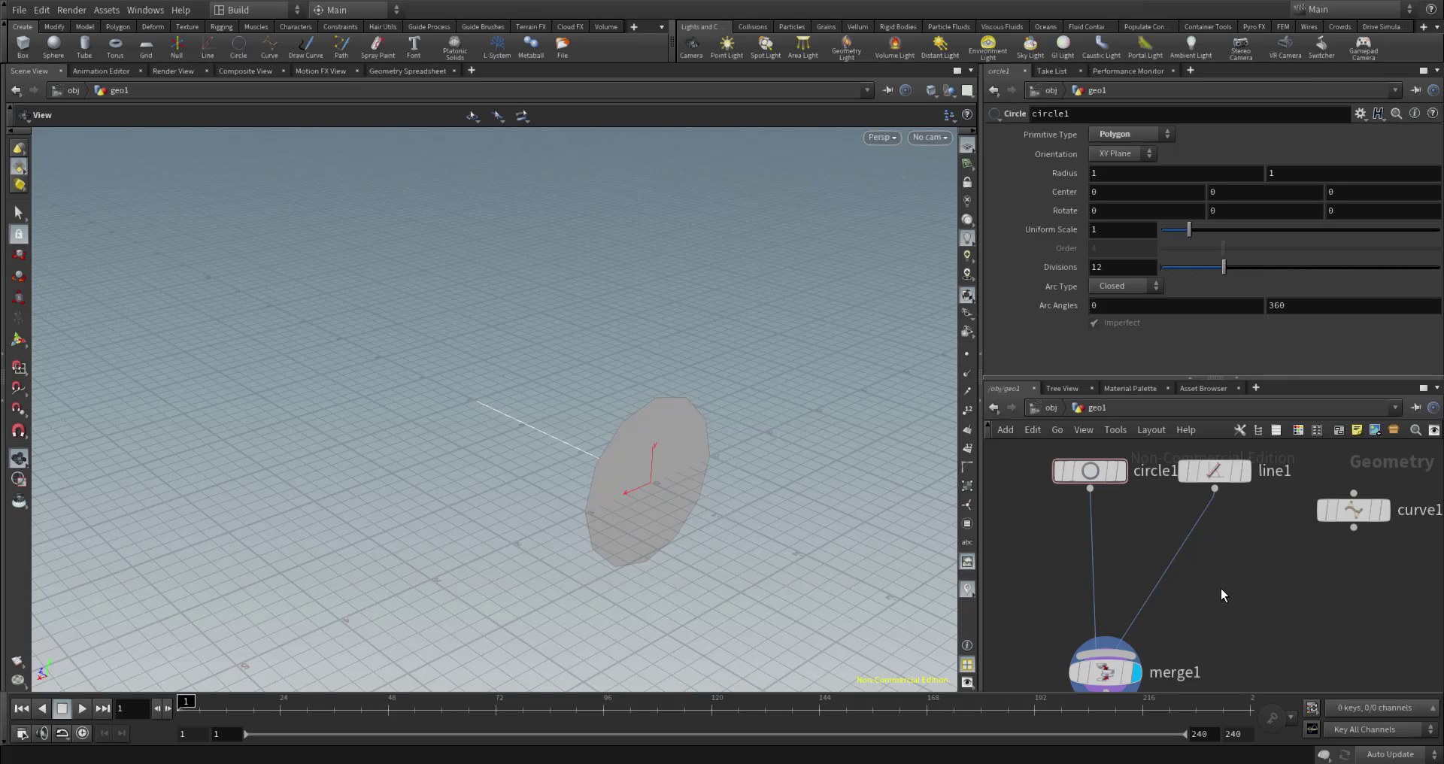
key(Tab)
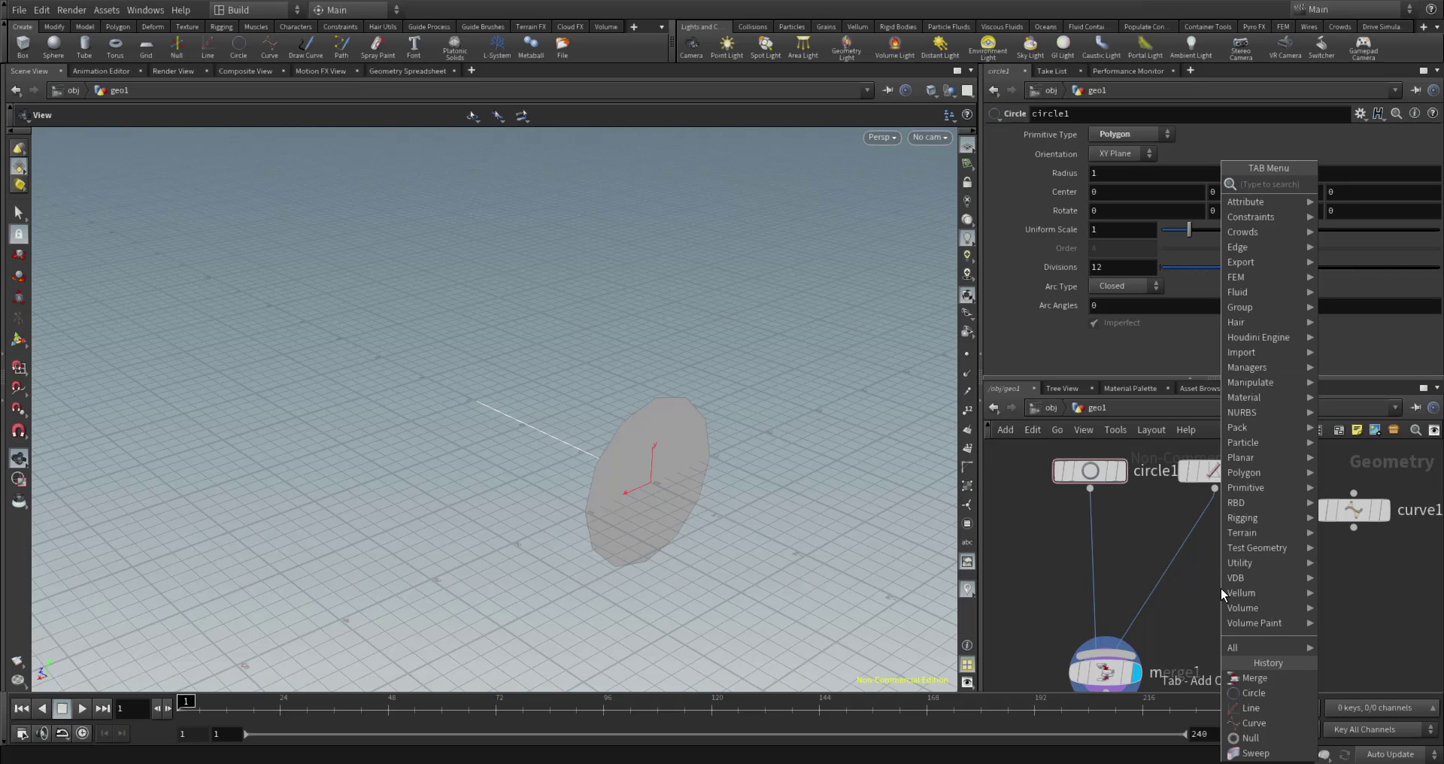
text(sweep)
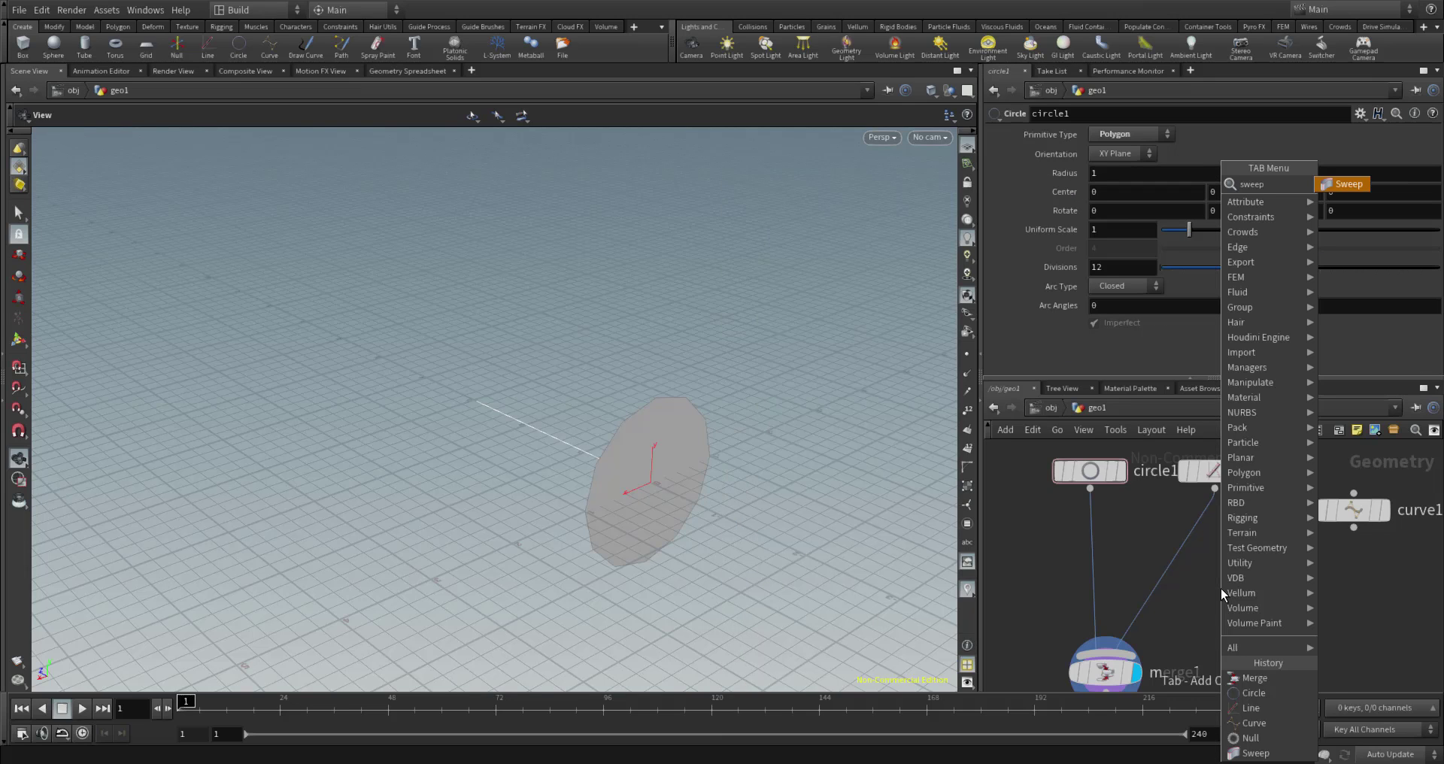
key(Return)
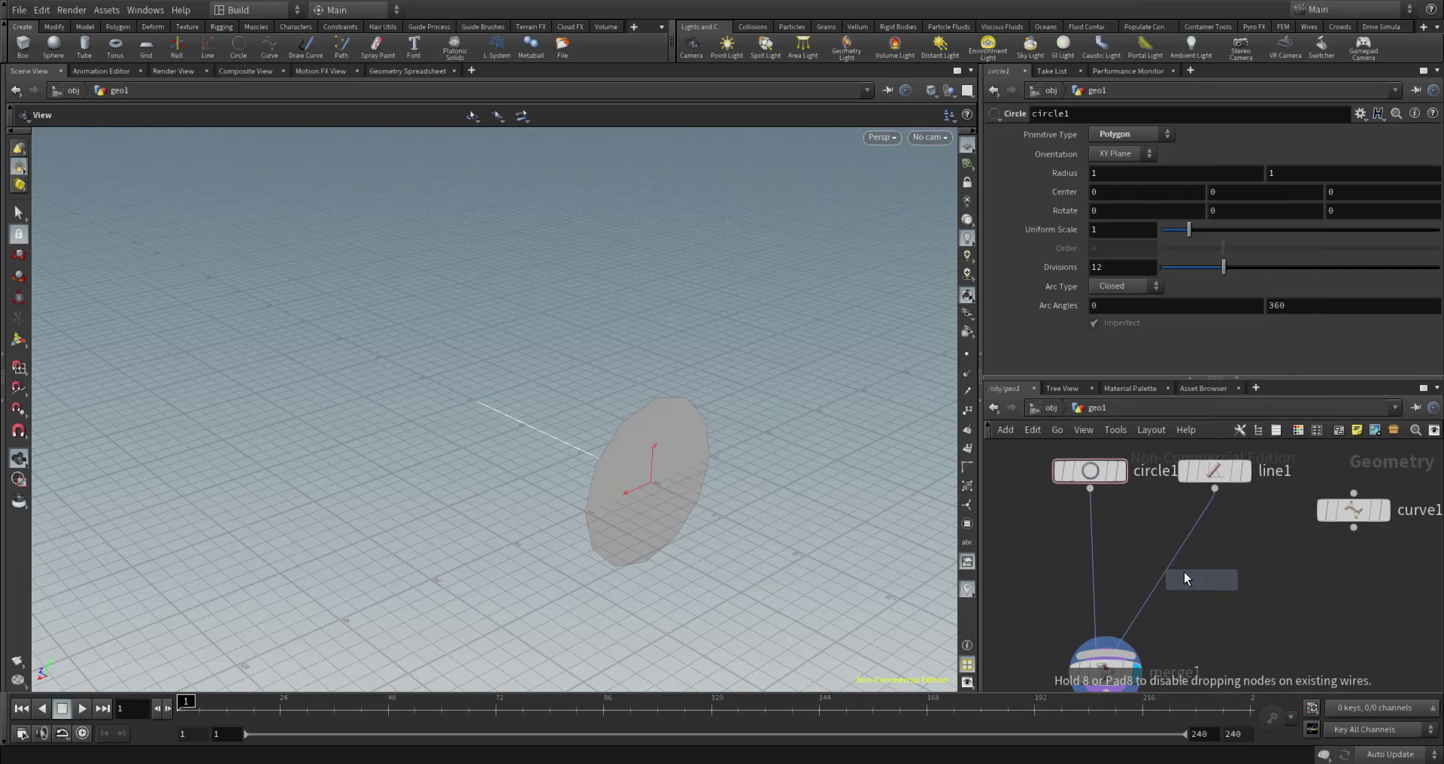
click(1168, 578)
drag(1168, 578, 1126, 598)
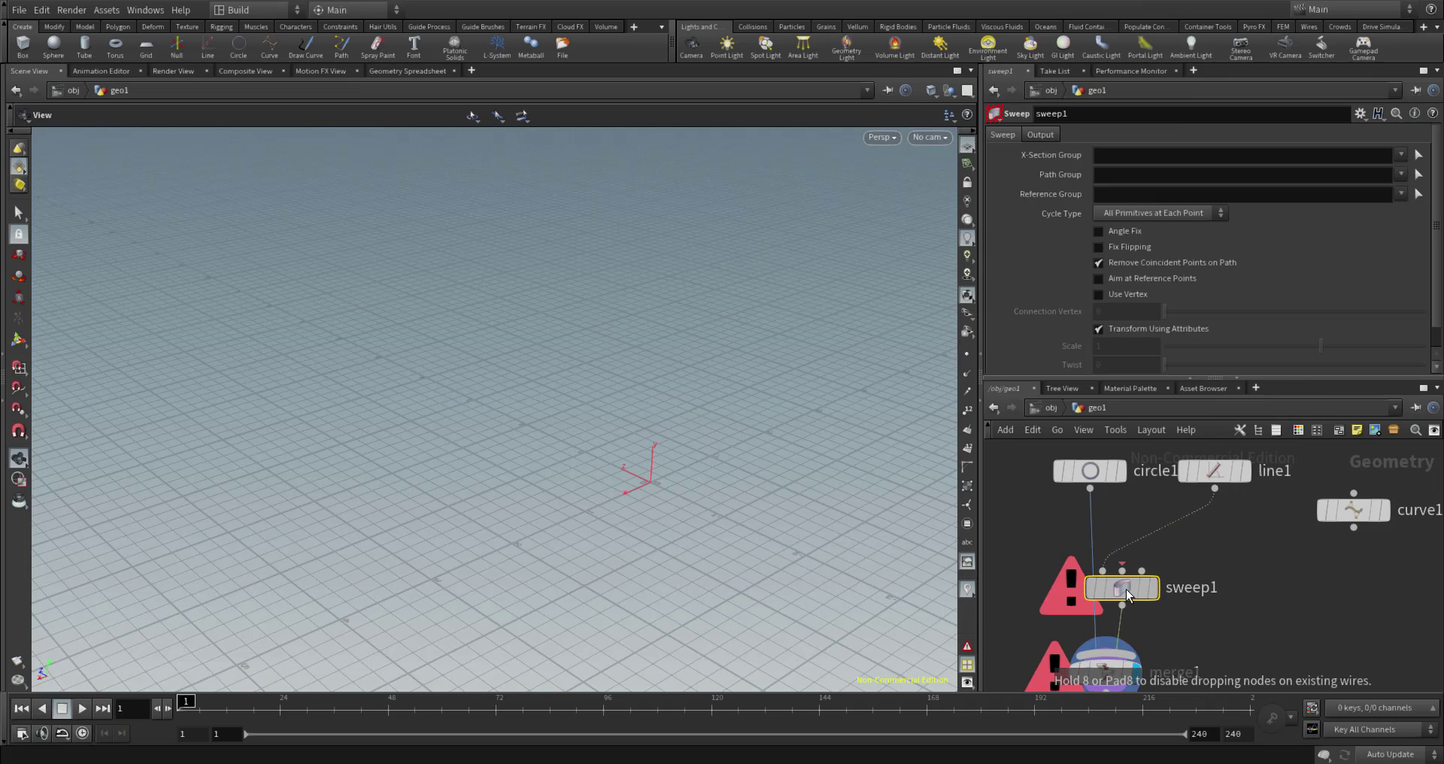
drag(1173, 537, 1123, 571)
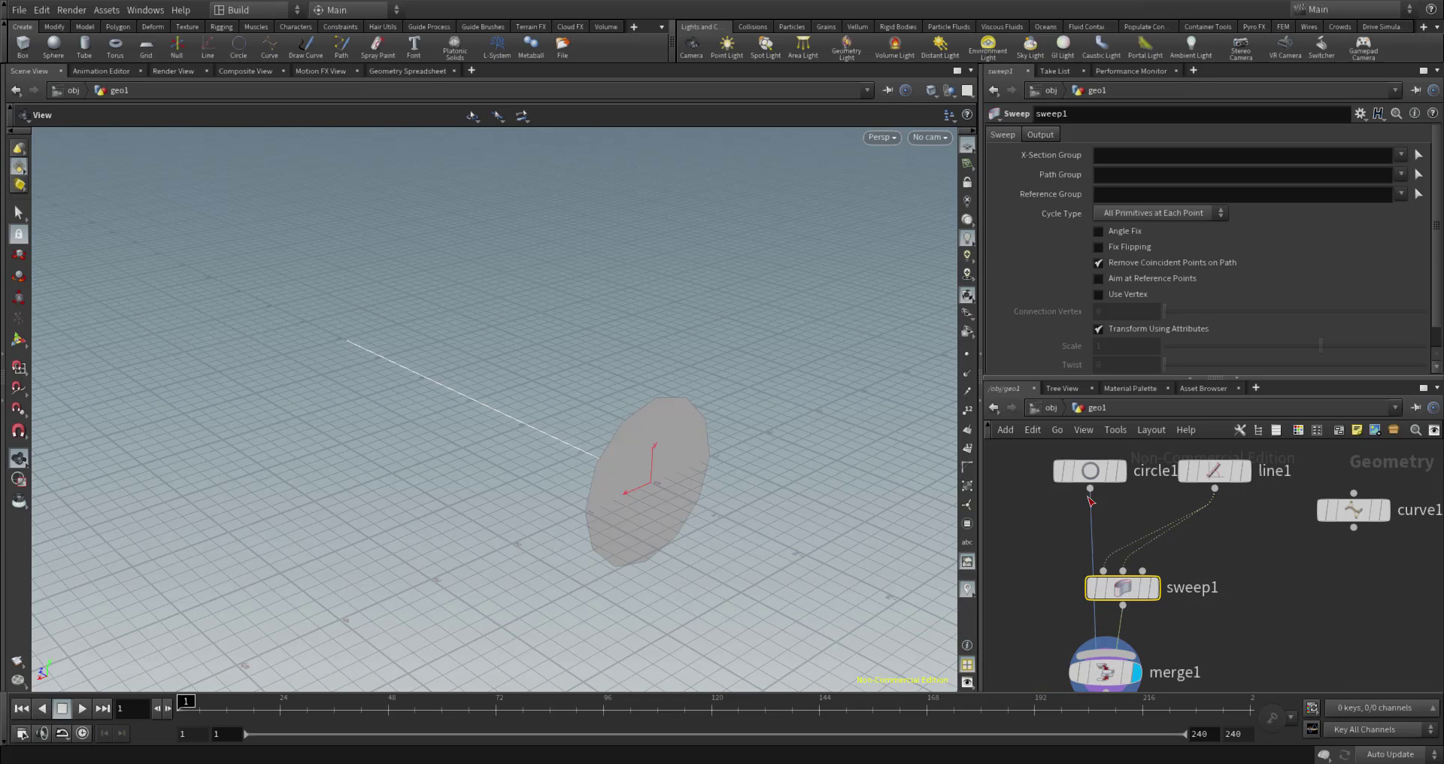
drag(1090, 489, 1103, 573)
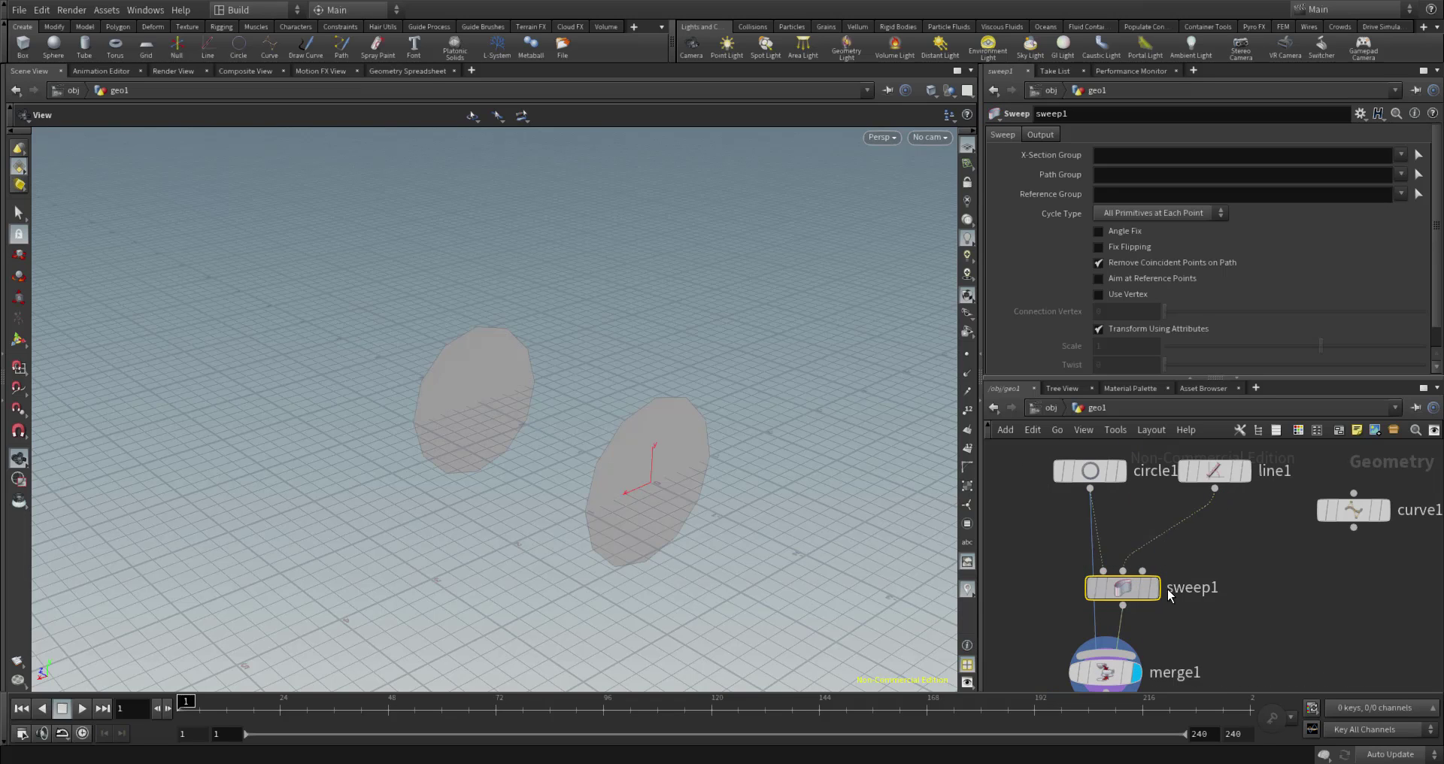
Cut the circle and sweep wires leading into the merge node and move the merge node aside.
key(l)
key(y)
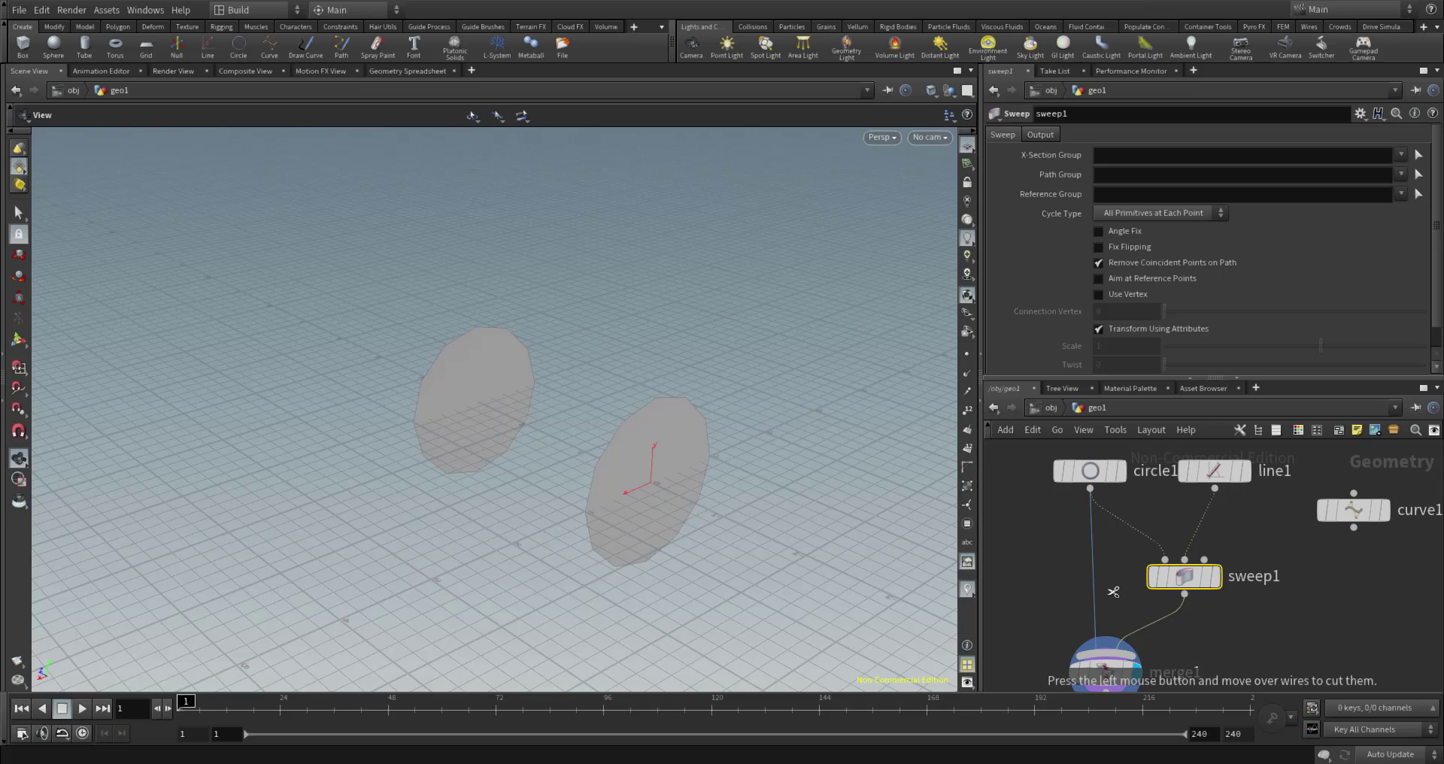
drag(1126, 594, 1041, 598)
mouse_move(1199, 590)
drag(1197, 589, 1135, 576)
drag(1072, 666, 1312, 638)
mouse_move(1305, 655)
Display the sweep node below the circle node and set its Skin Output to Skin with Auto Closure.
drag(1136, 578, 1112, 618)
click(1156, 566)
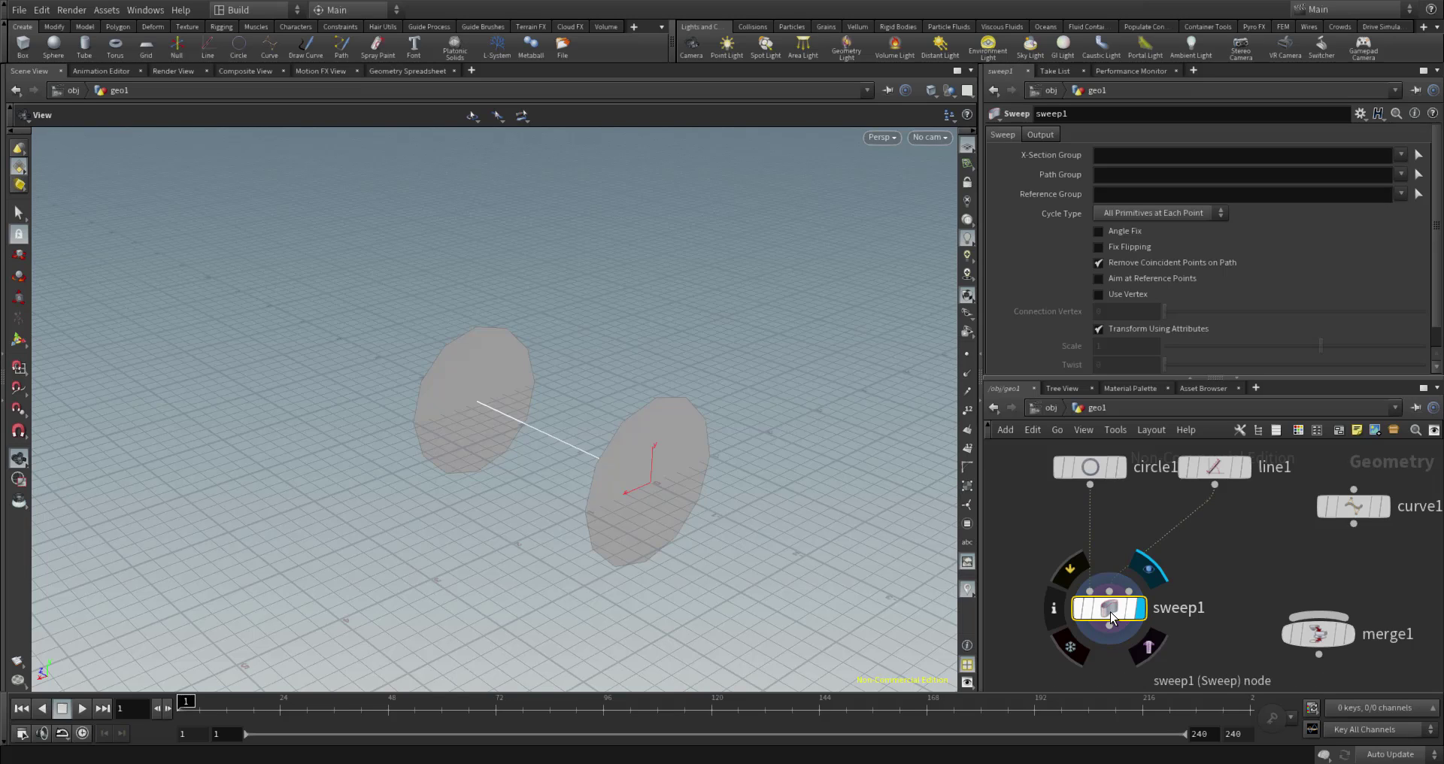
click(1049, 133)
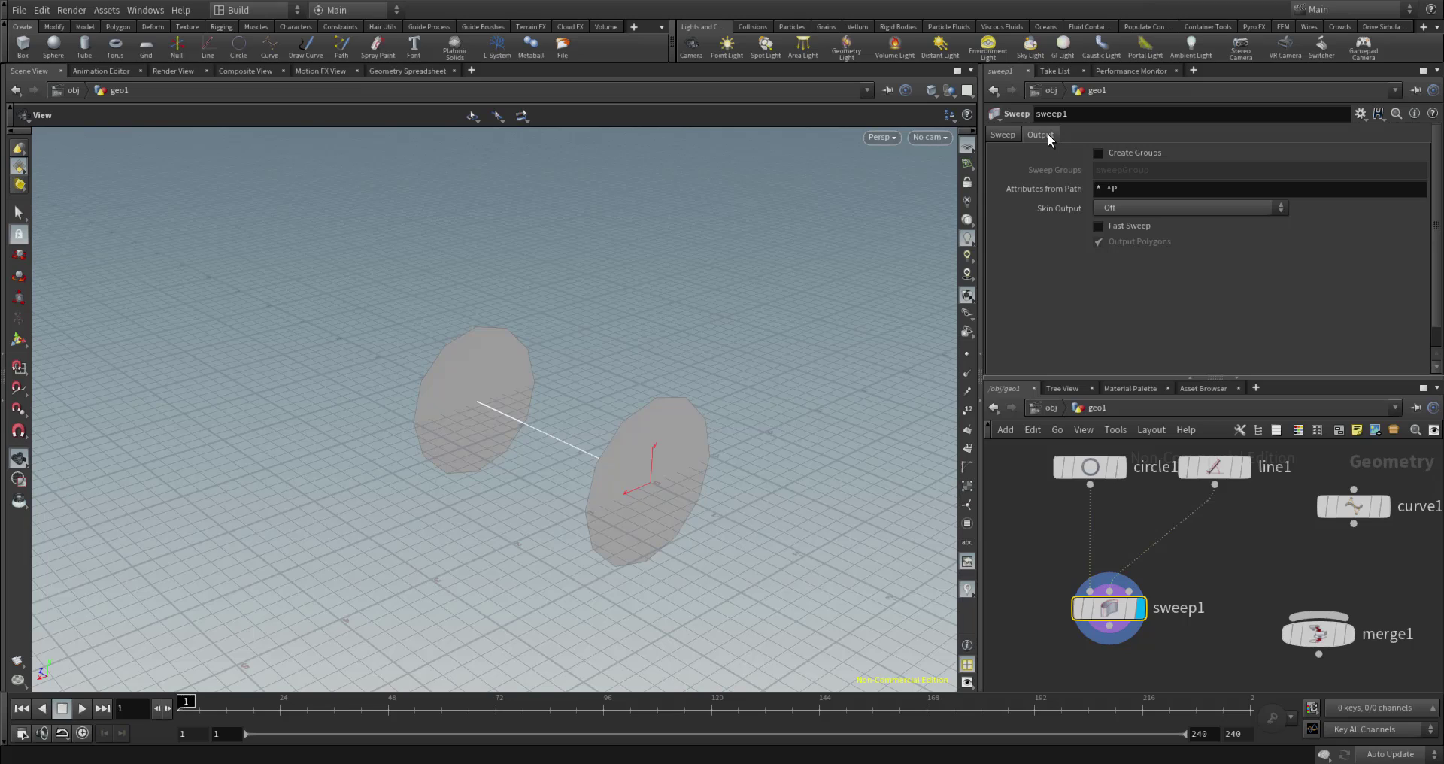
click(1136, 206)
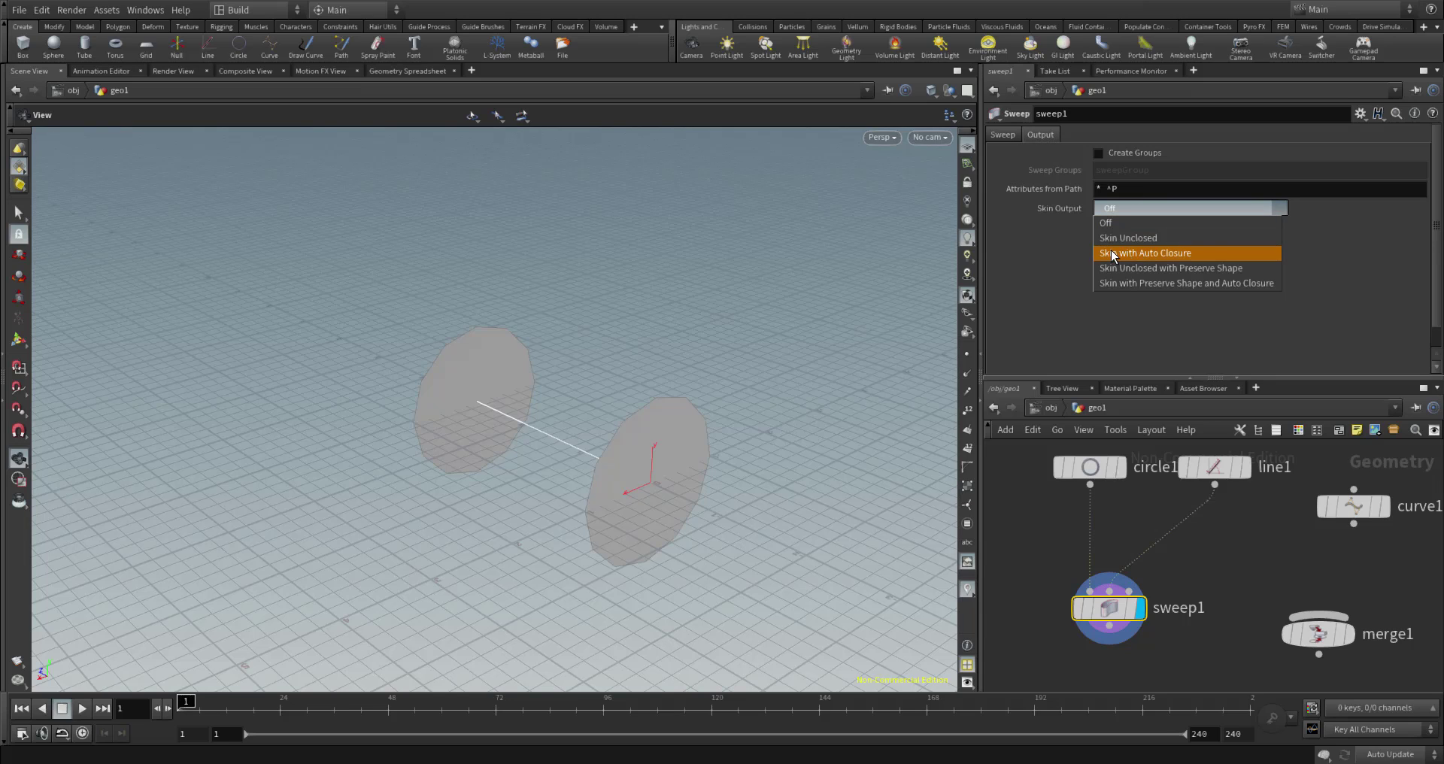
click(1177, 254)
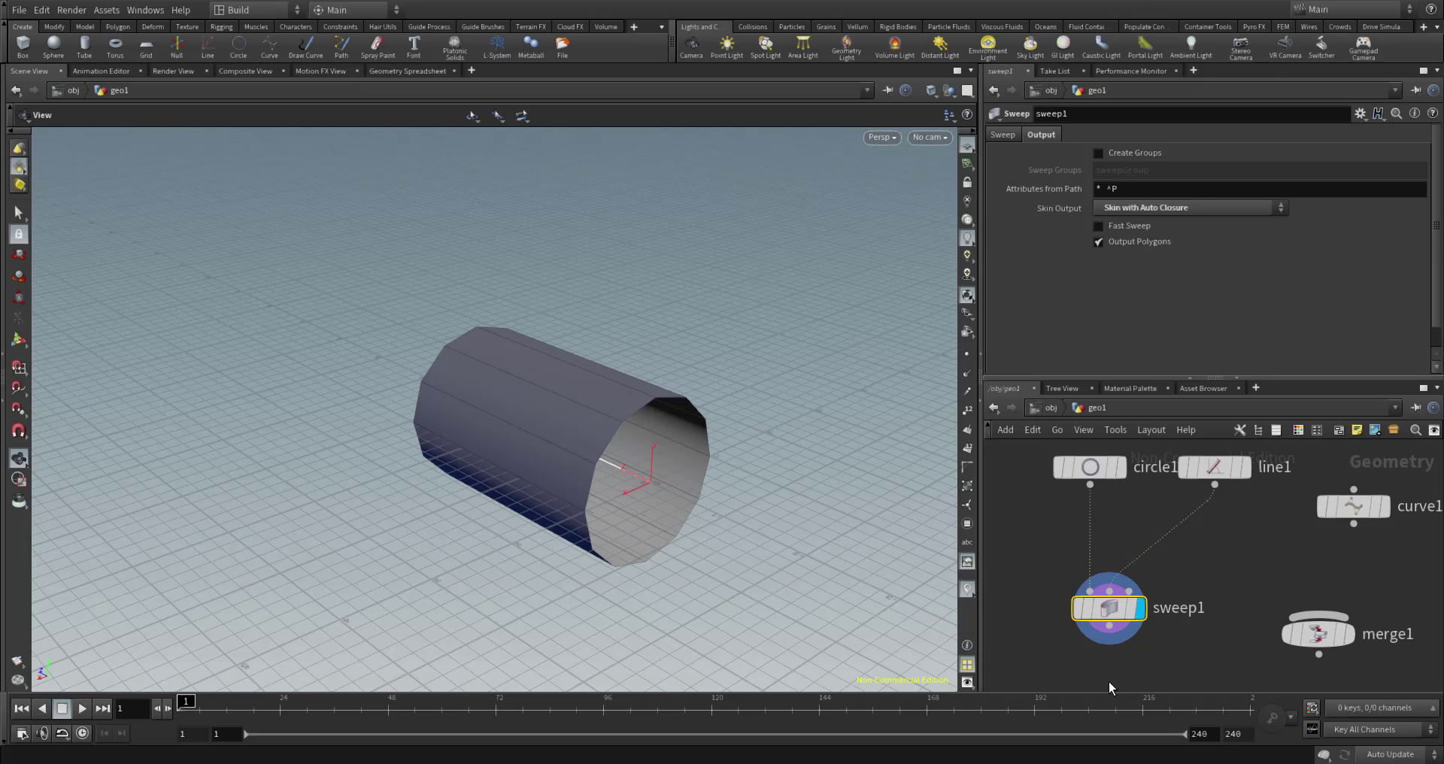
Arrange the line and circle nodes above the sweep node and set the circle's divisions to 4 and uniform scale to 0.68.
mouse_move(1098, 472)
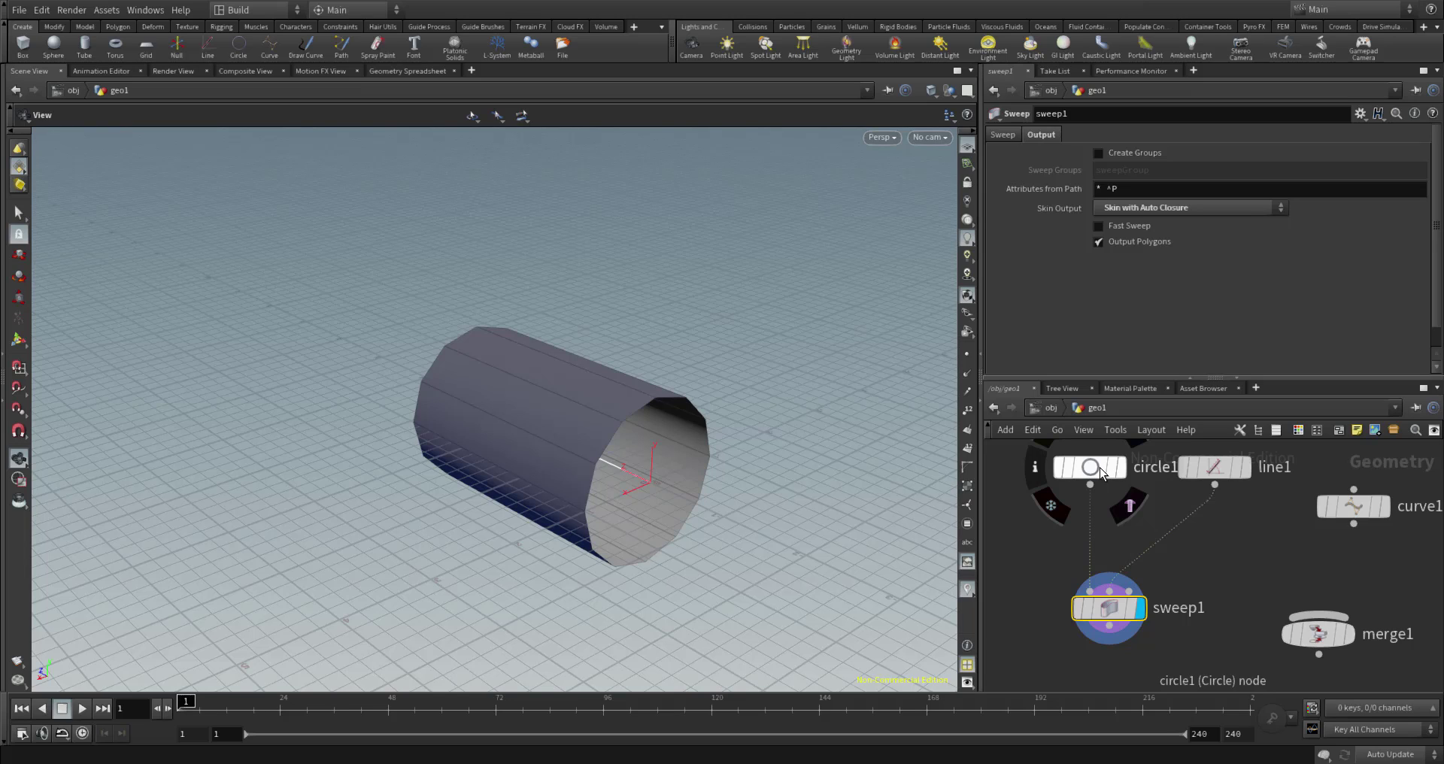
drag(1190, 472, 1130, 511)
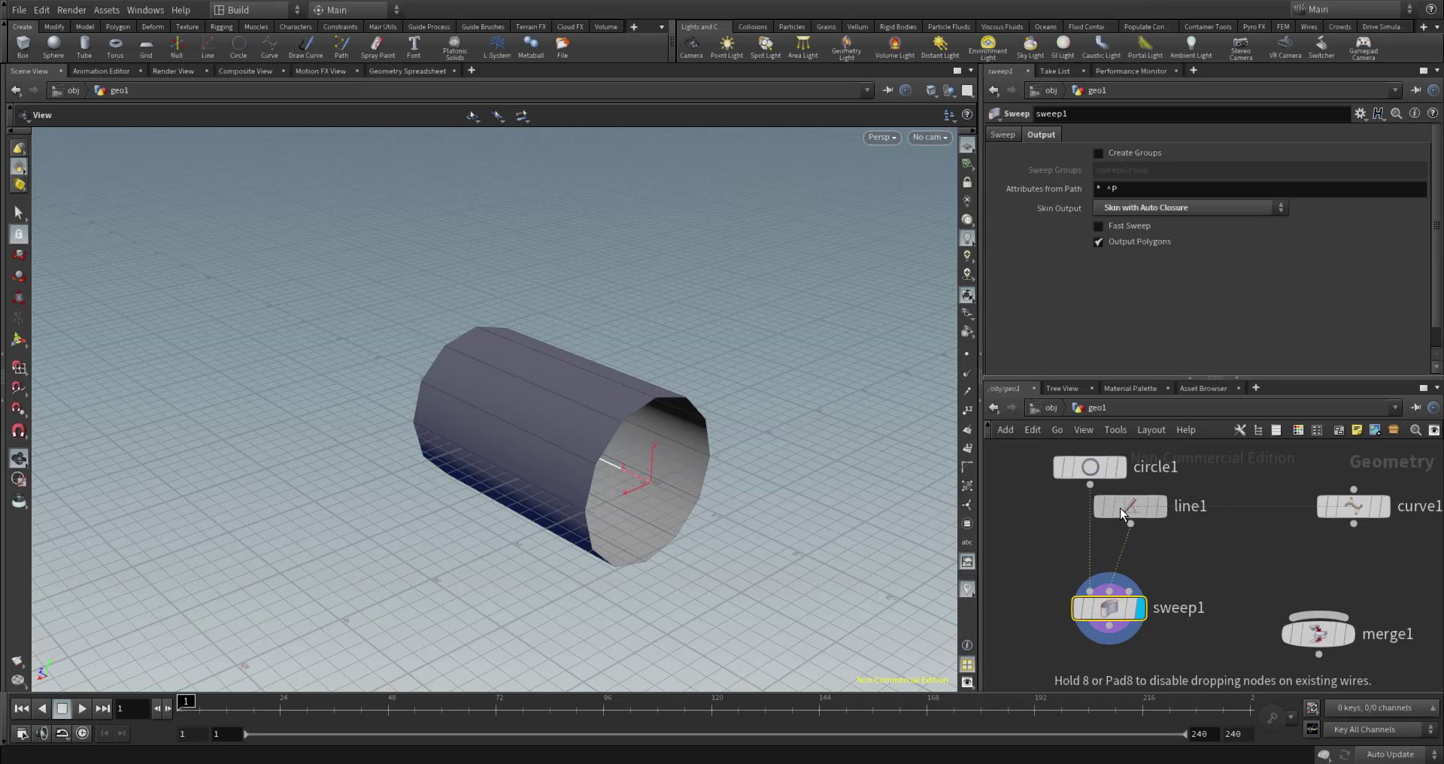
drag(1083, 472, 1029, 531)
click(1036, 526)
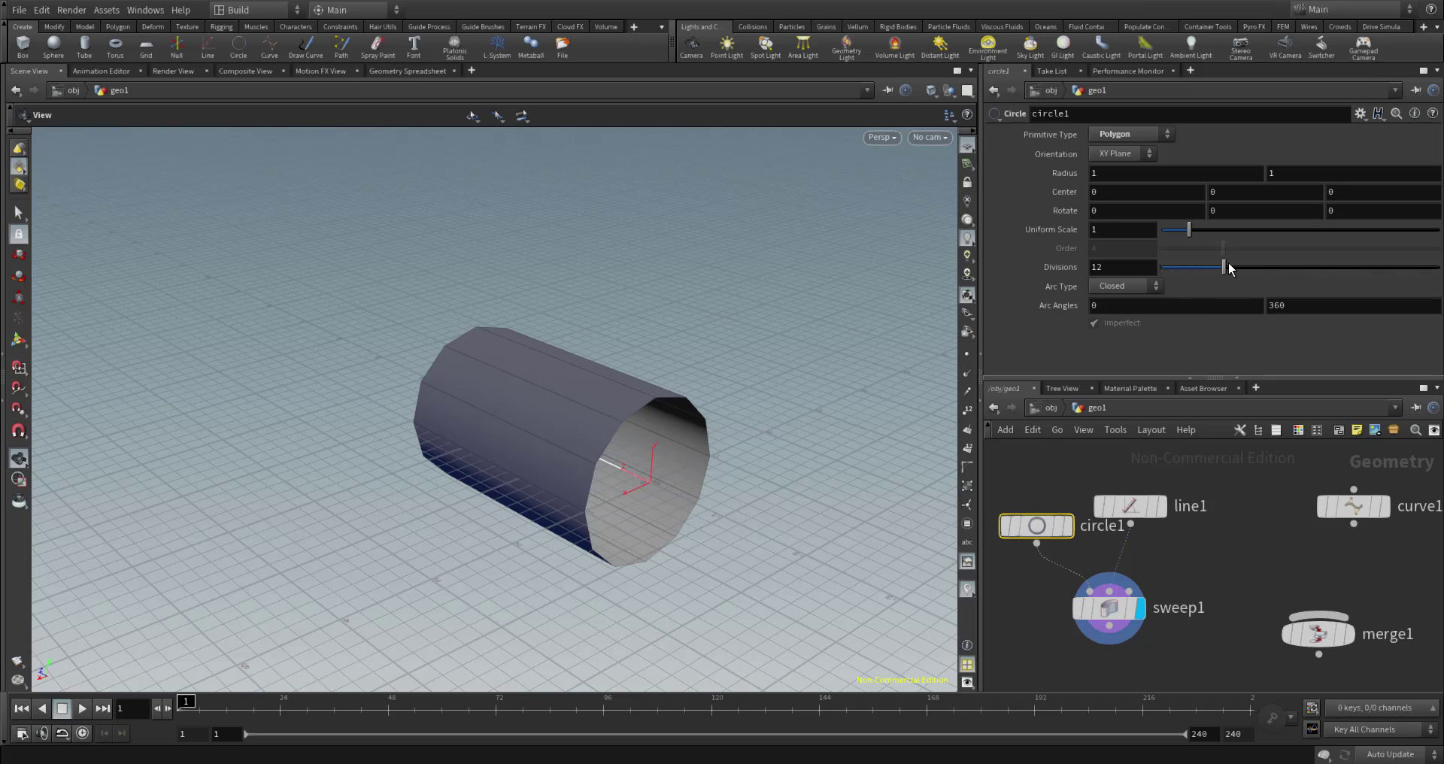
drag(1226, 267, 1181, 277)
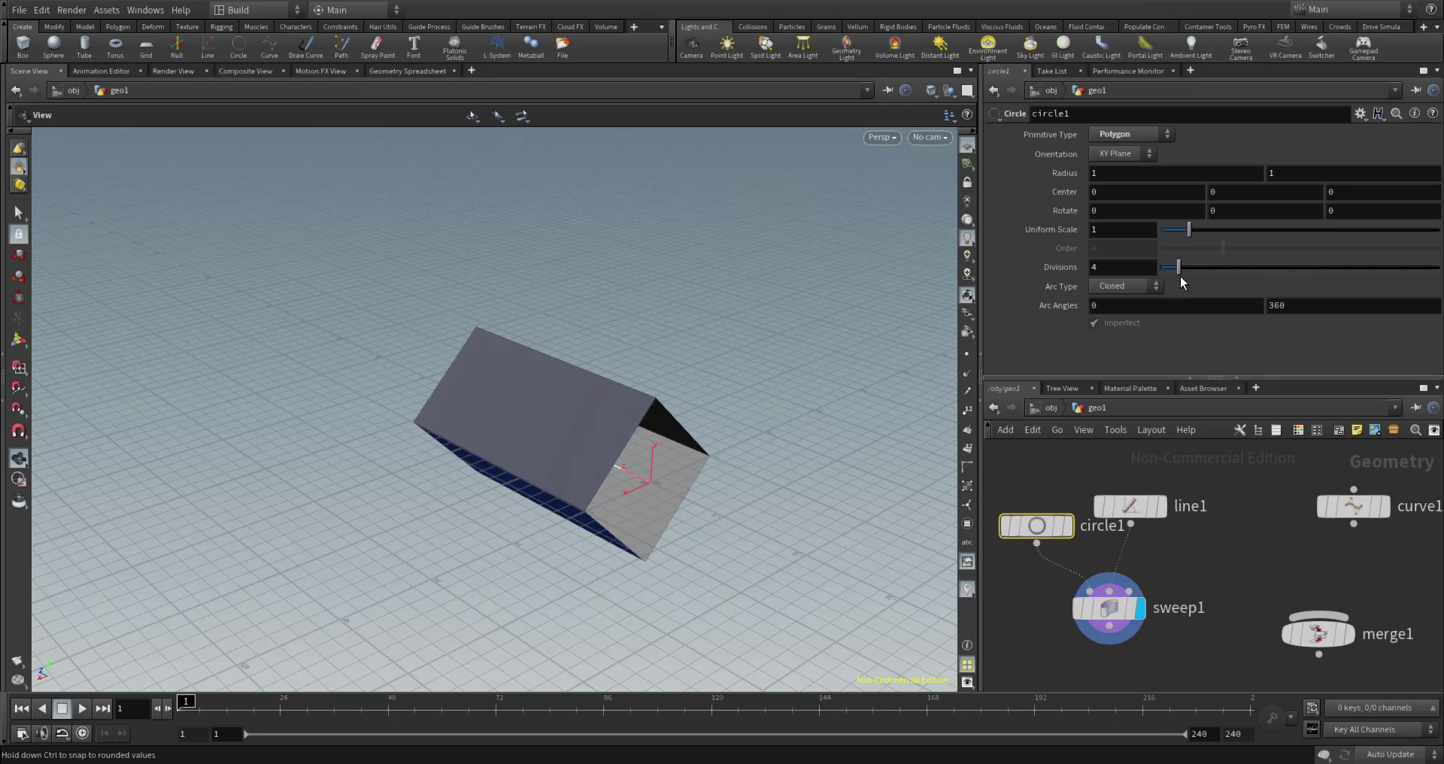
drag(1190, 230, 1198, 277)
Raise the circle node and insert a Transform node on the wire between the circle and the sweep.
drag(1035, 527, 1035, 471)
key(Tab)
text(tra)
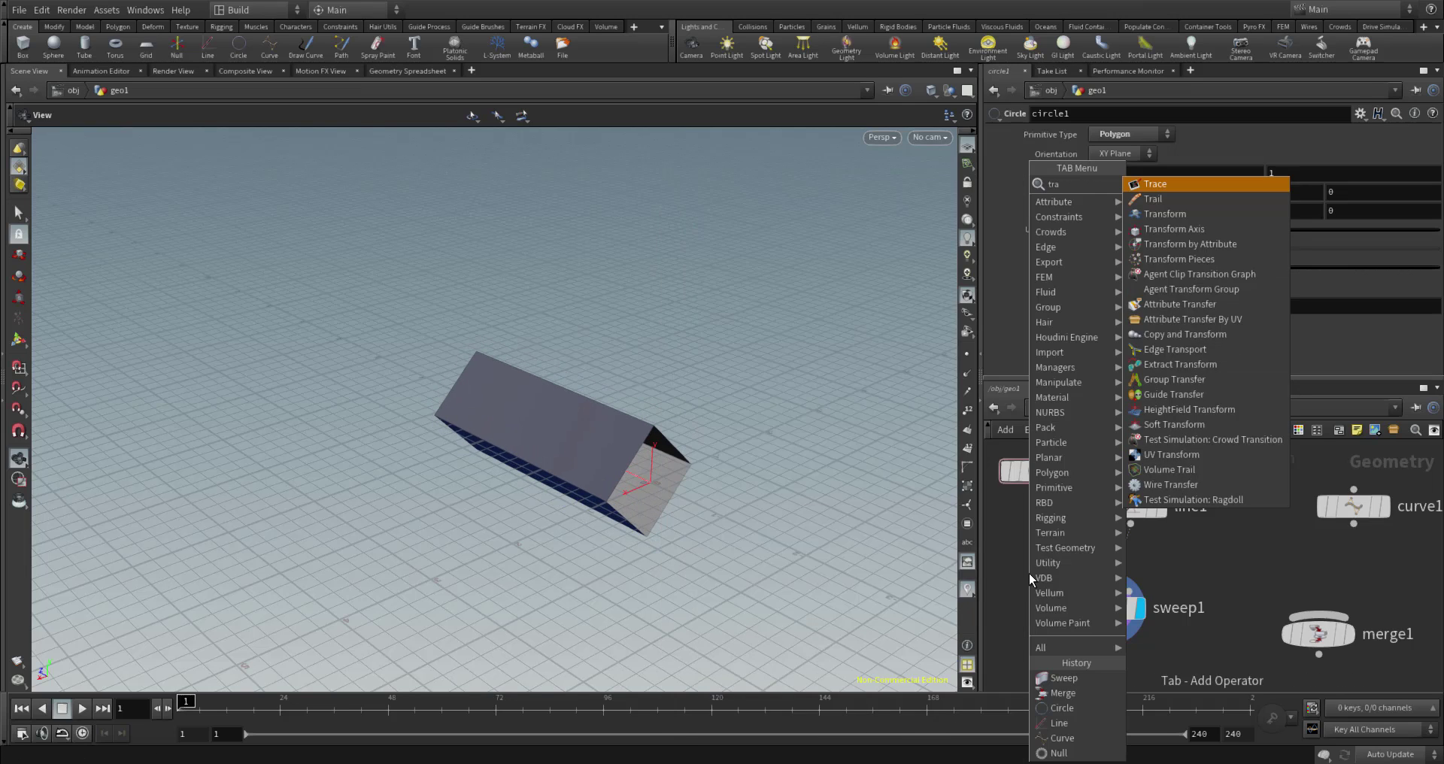
click(1165, 214)
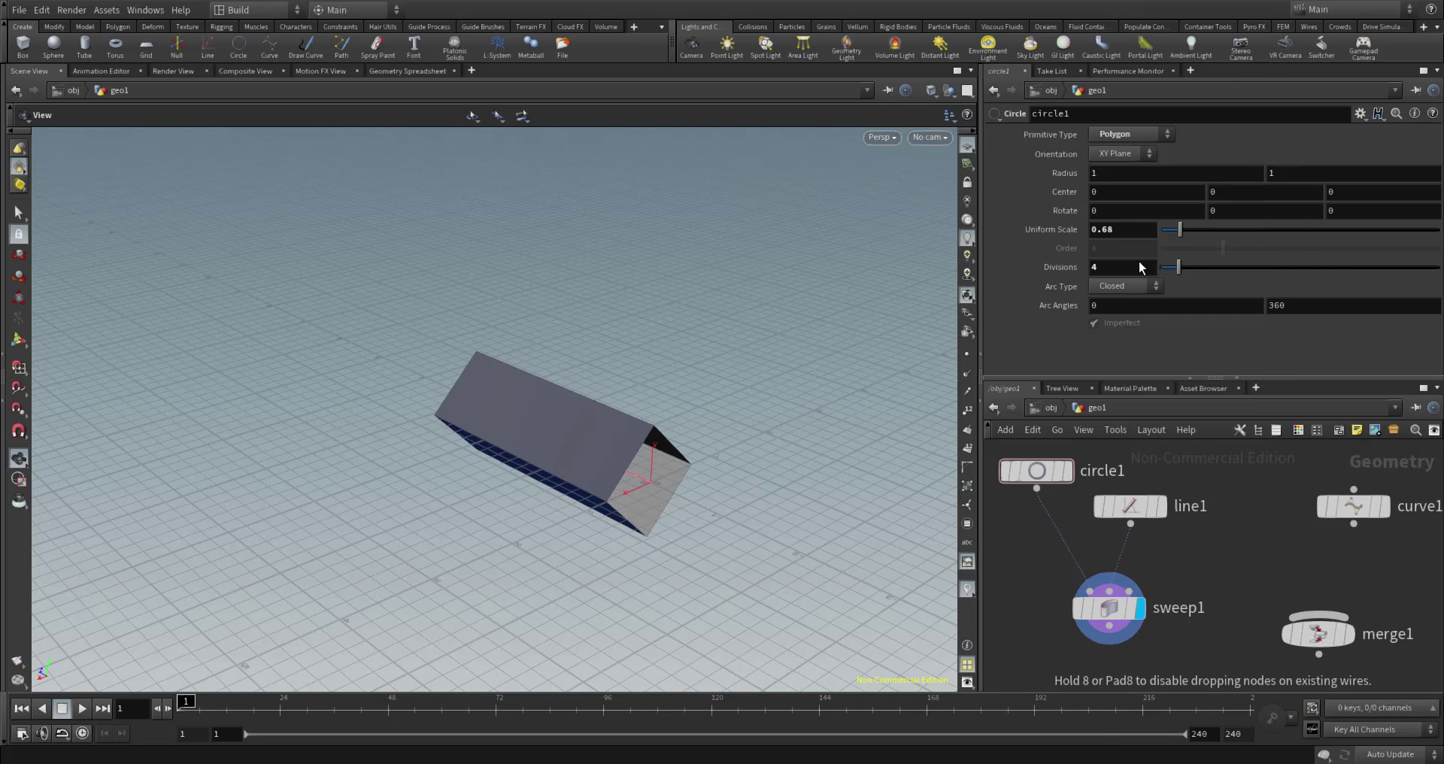
click(1075, 545)
drag(1076, 545, 1067, 545)
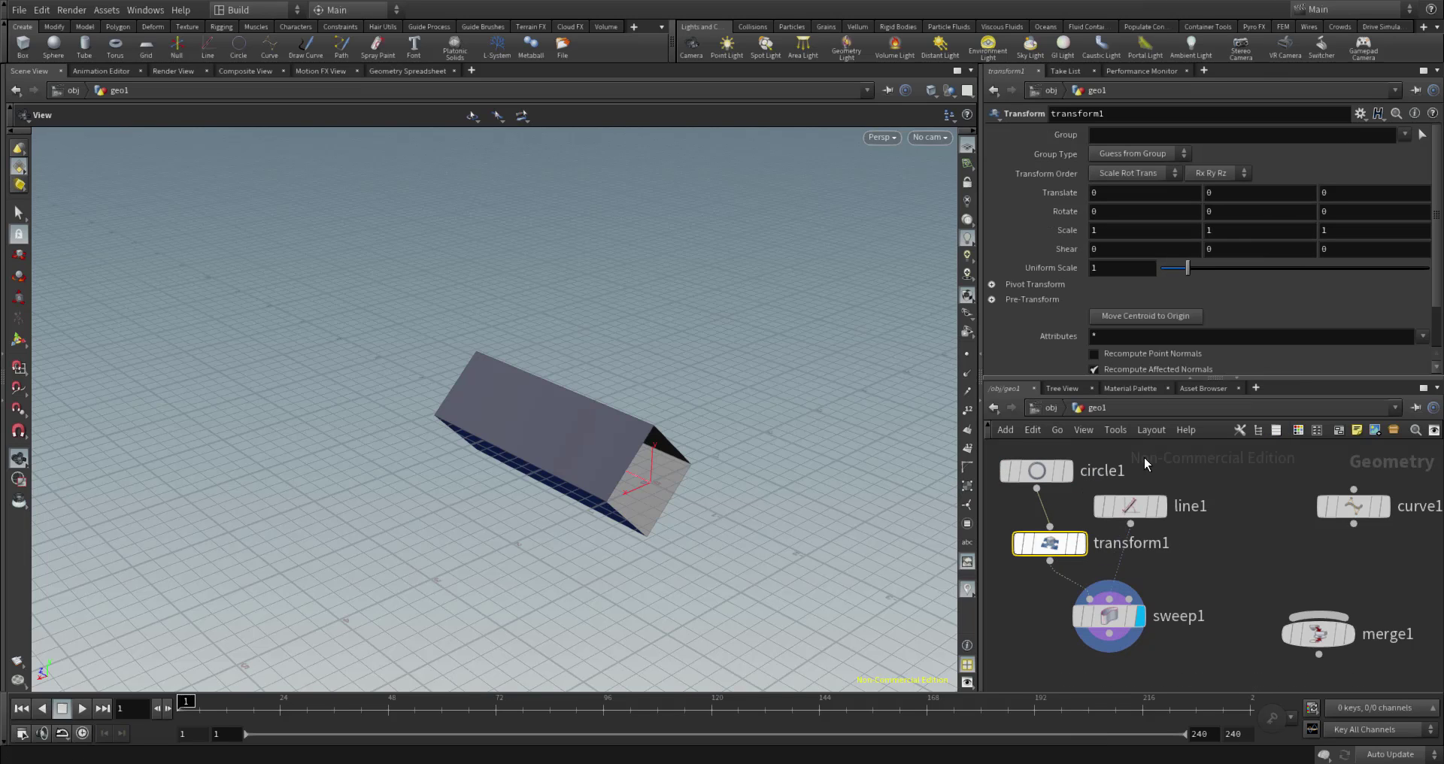
Try rotating the circle profile about Y and Z with the transform node, undo the rotation, and delete the node.
middle_click(1229, 214)
mouse_move(1229, 214)
middle_down()
mouse_move(1247, 216)
mouse_move(1166, 219)
mouse_move(1248, 223)
middle_up()
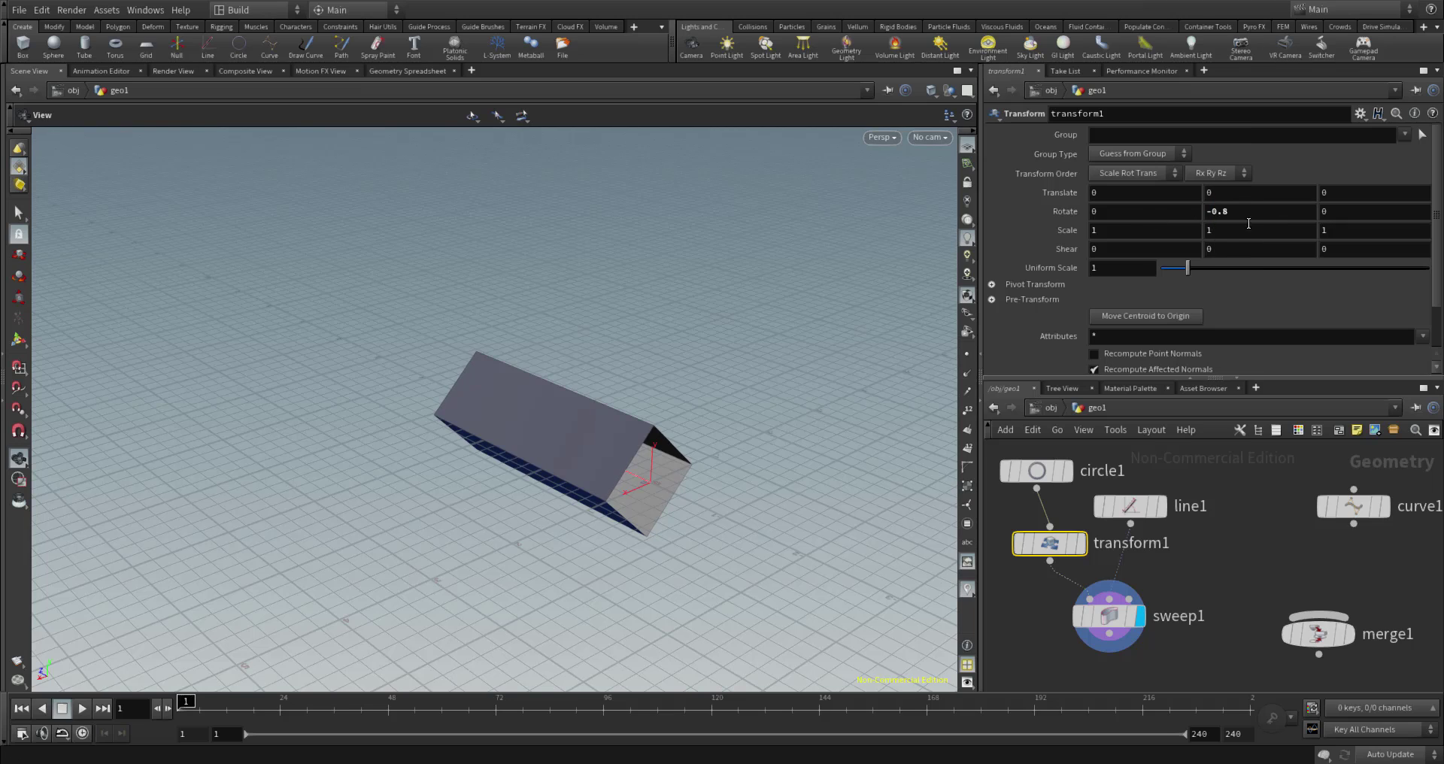
ctrl+middle_click(1265, 209)
mouse_move(1338, 208)
middle_down()
mouse_move(1414, 205)
mouse_move(1345, 211)
middle_up()
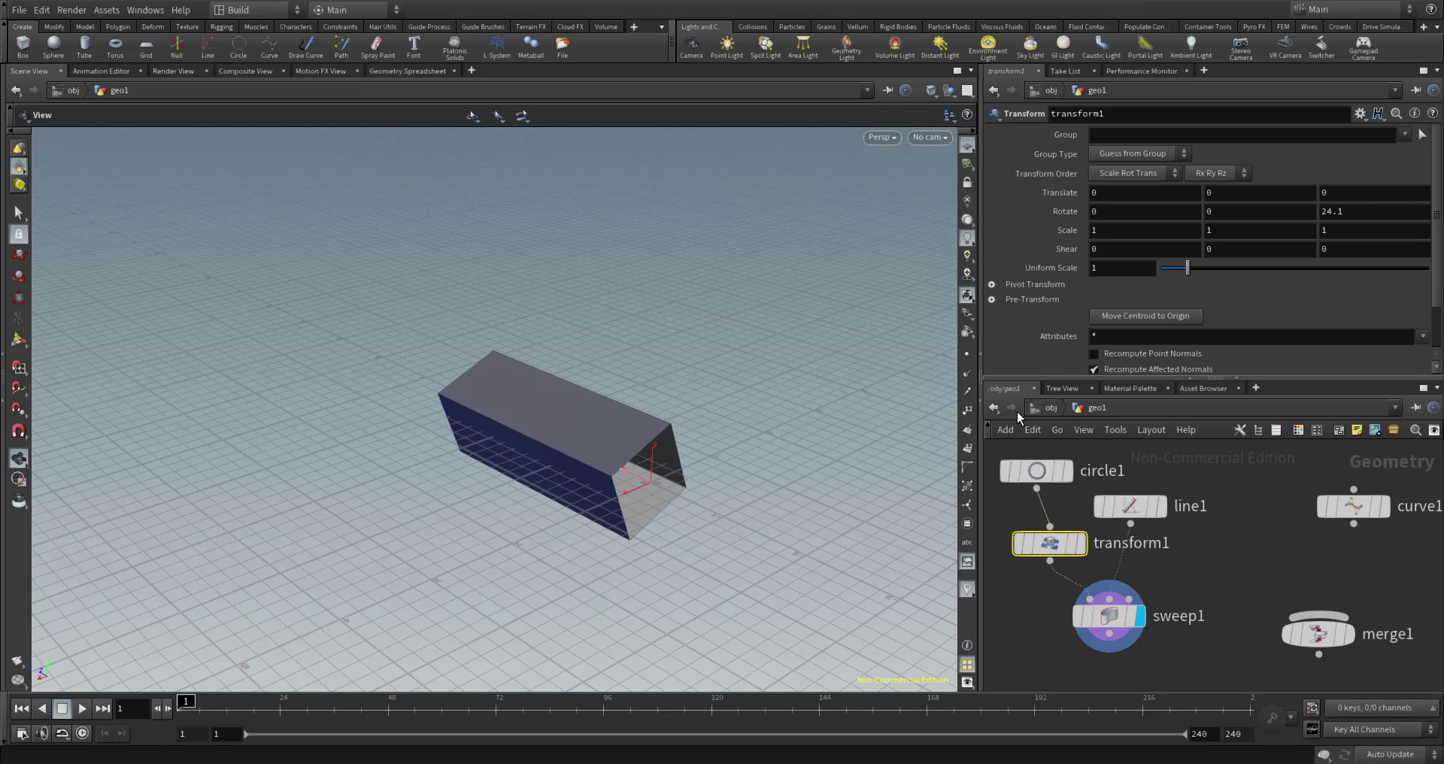
key(ctrl+z)
mouse_move(1368, 212)
middle_down()
mouse_move(1376, 141)
mouse_move(1373, 185)
mouse_move(1122, 190)
mouse_move(1376, 194)
middle_up()
key(ctrl+z)
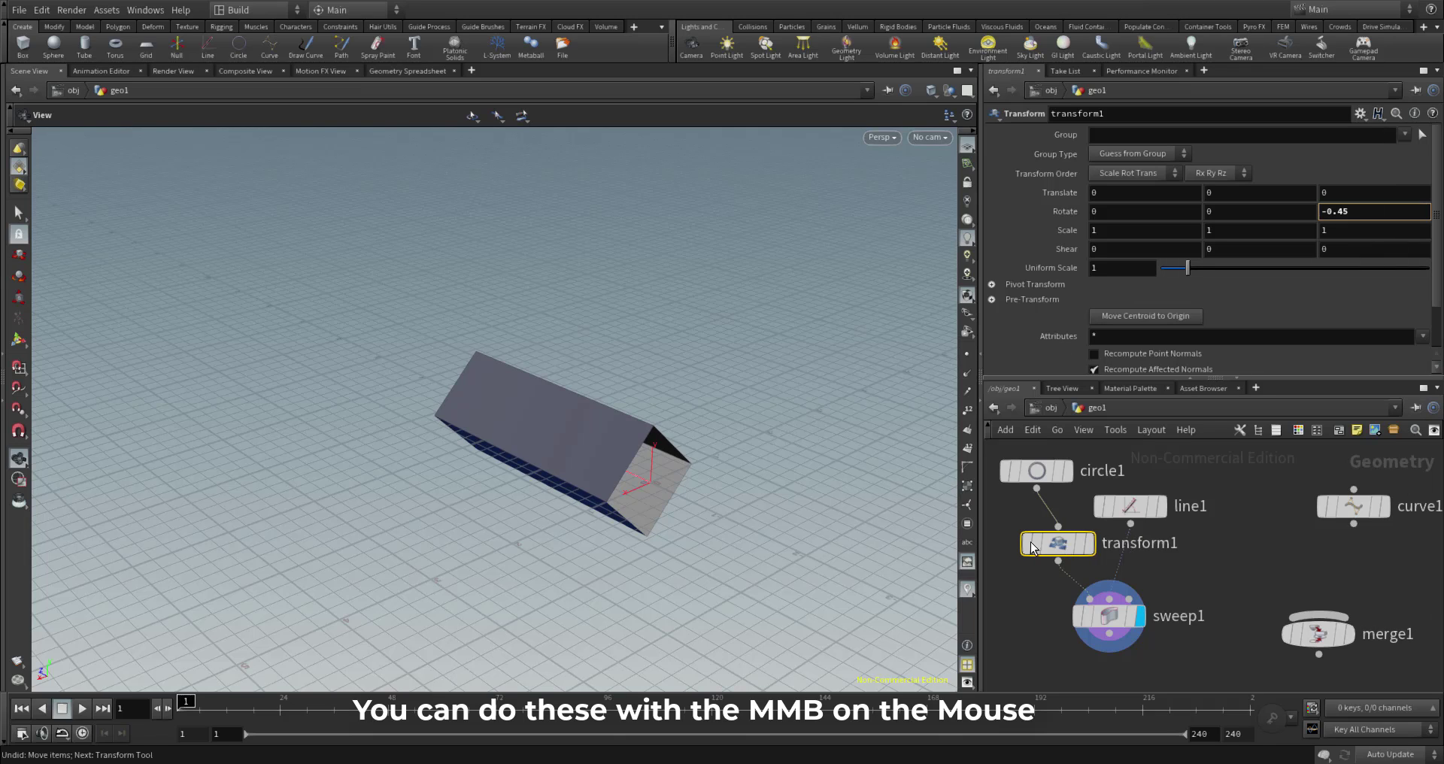
key(Delete)
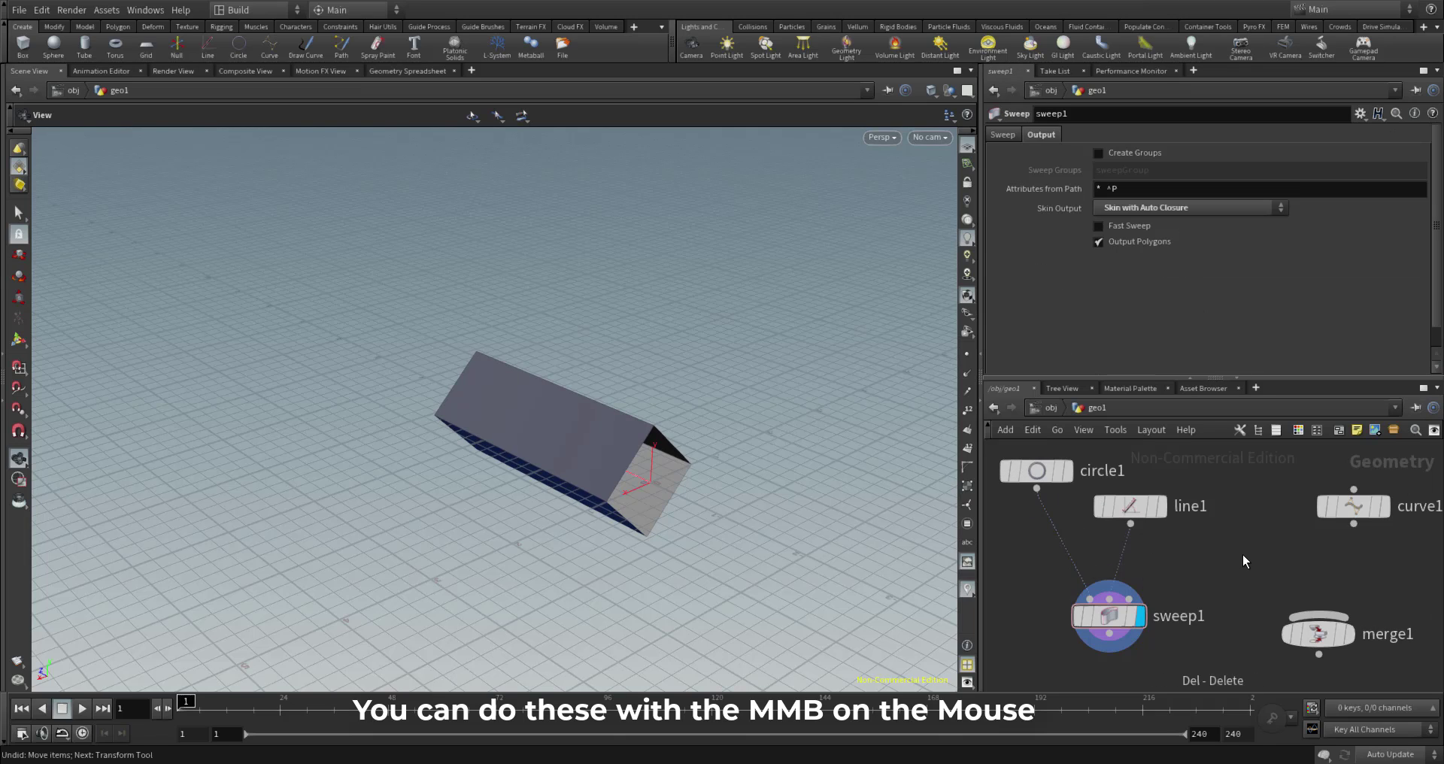
Add a Reverse node below the sweep node, wire the sweep output into it, and display it.
scroll(1244, 555, down, 2)
middle_drag(1205, 617, 1112, 571)
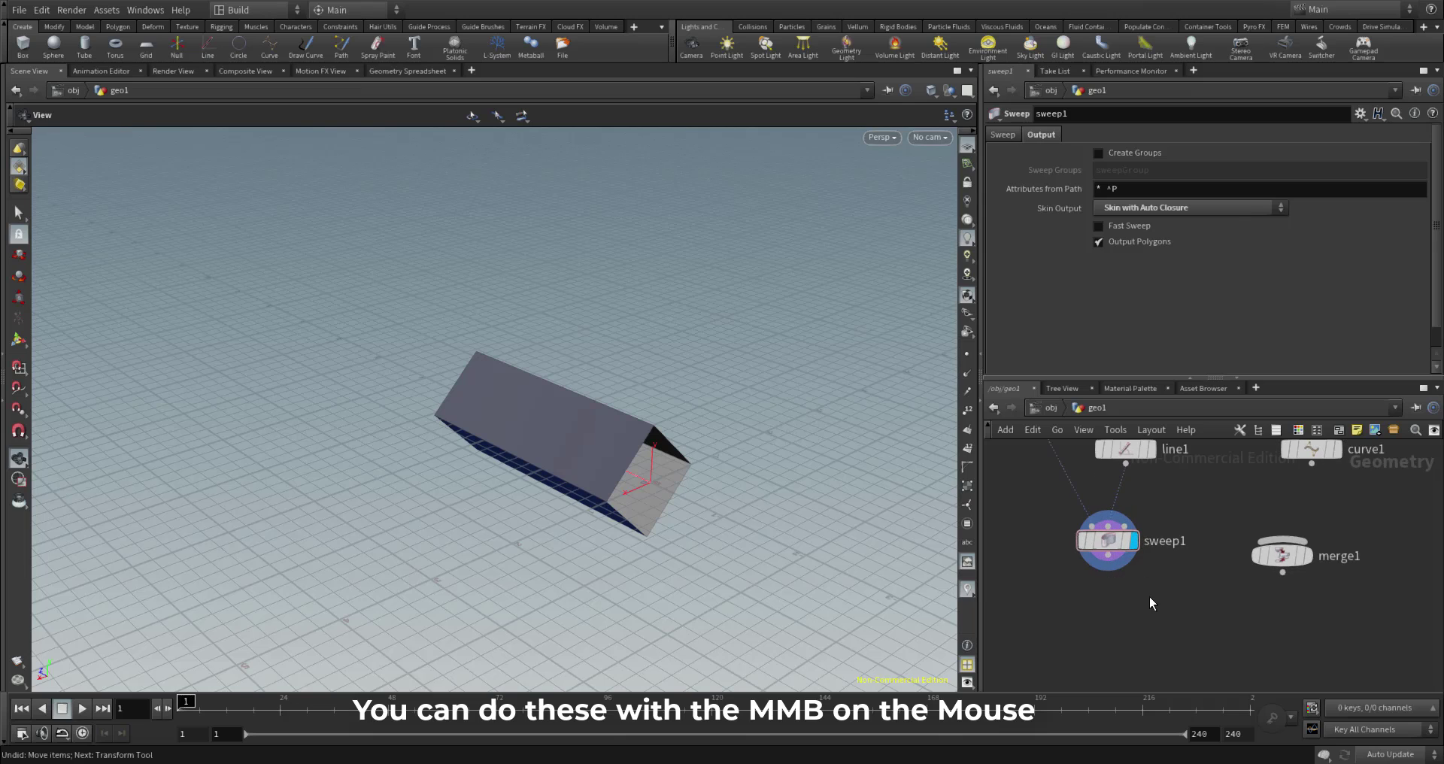
key(Tab)
mouse_move(1149, 598)
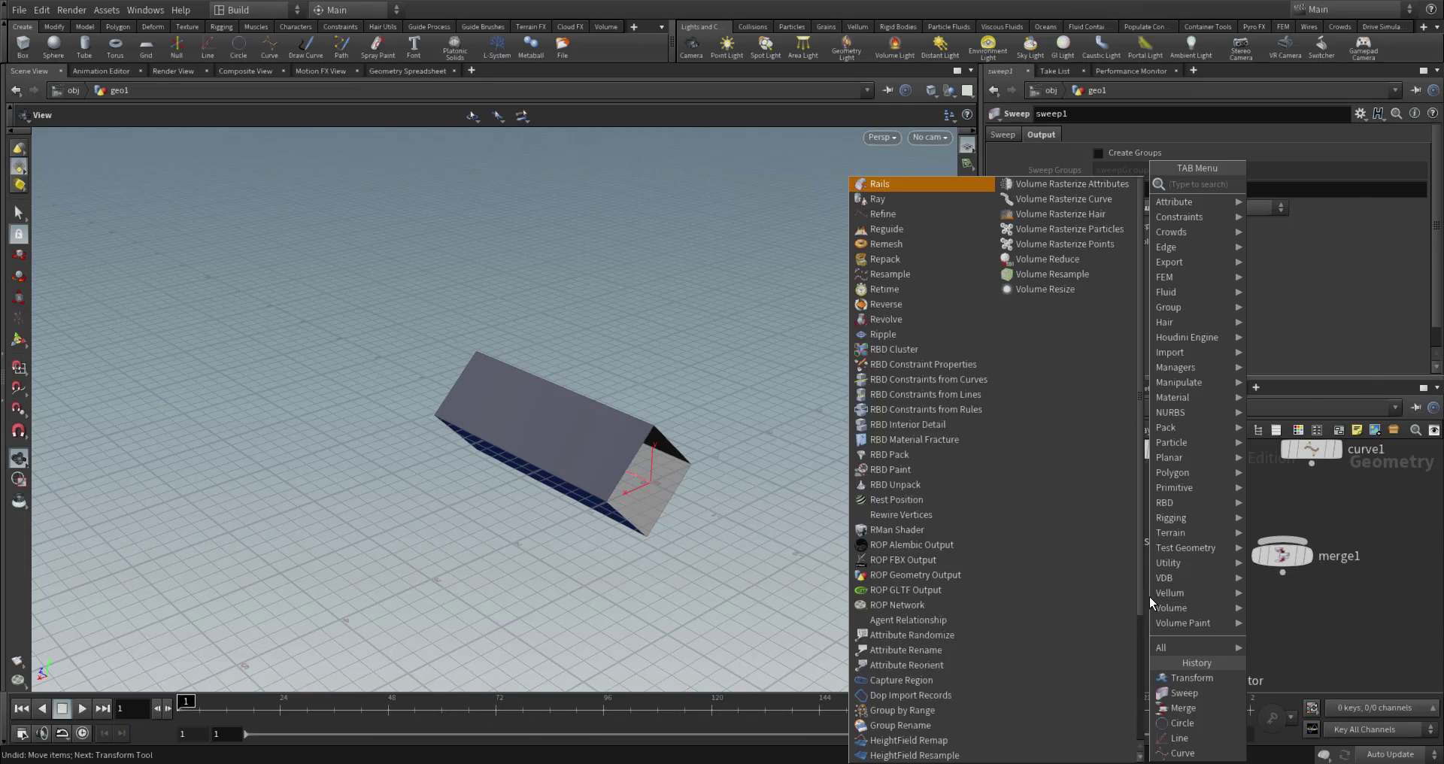
key(Return)
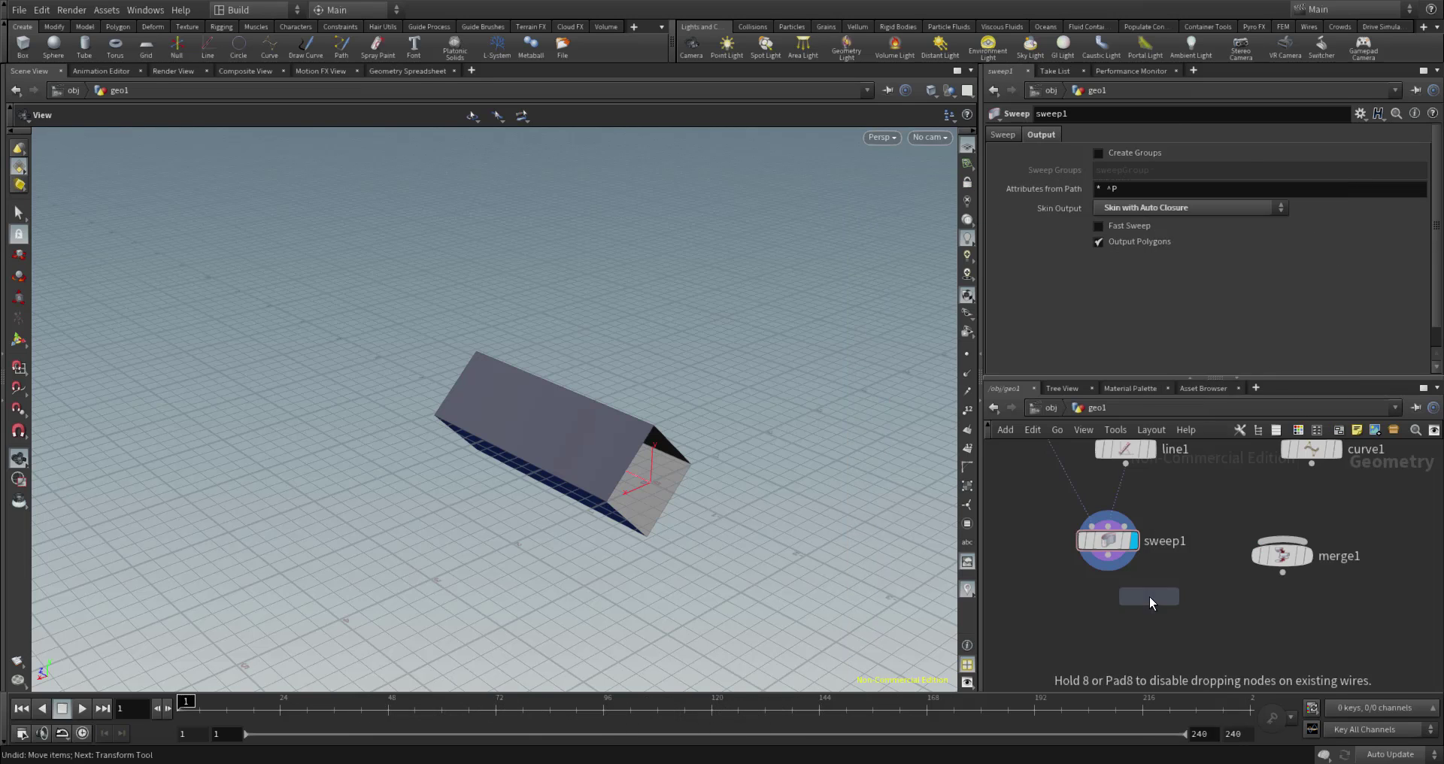
click(1099, 612)
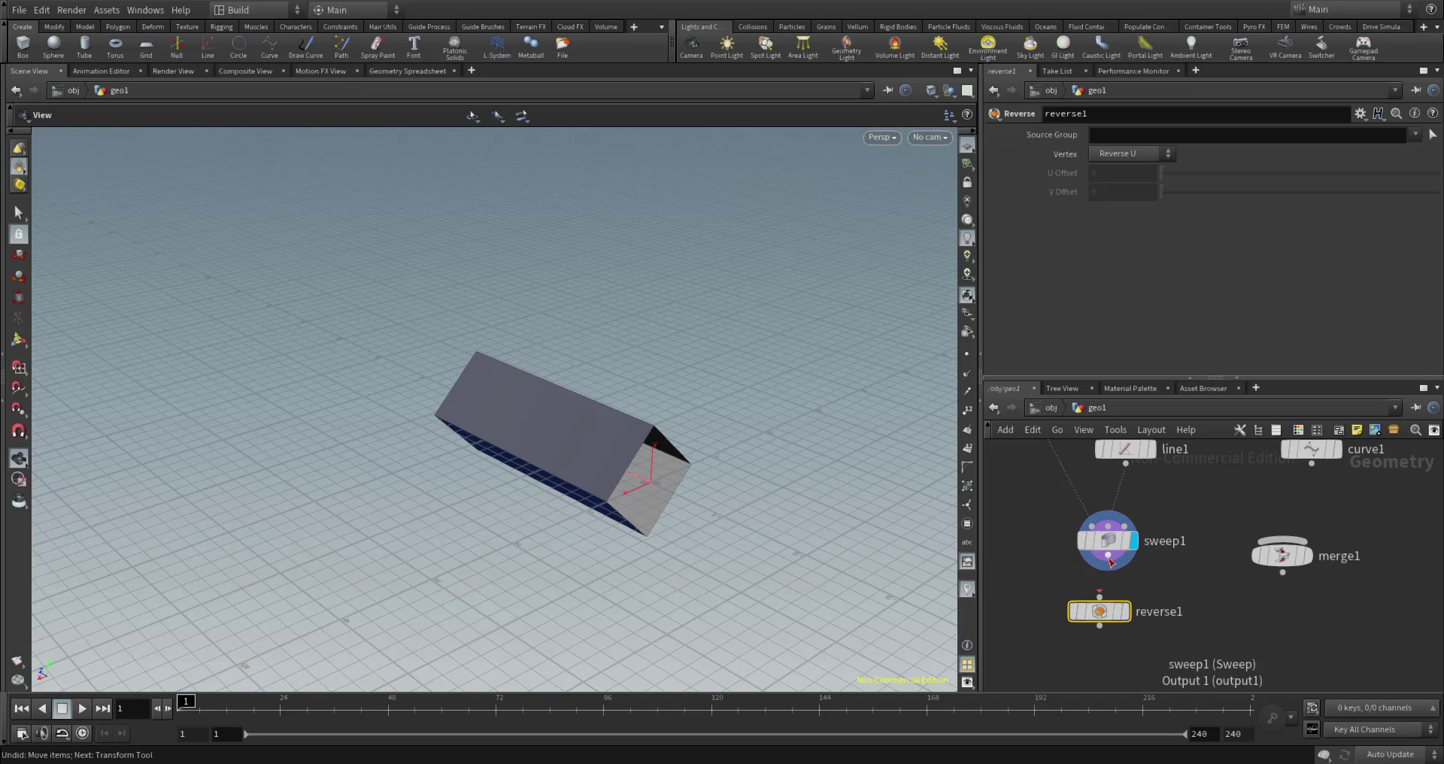
click(1121, 591)
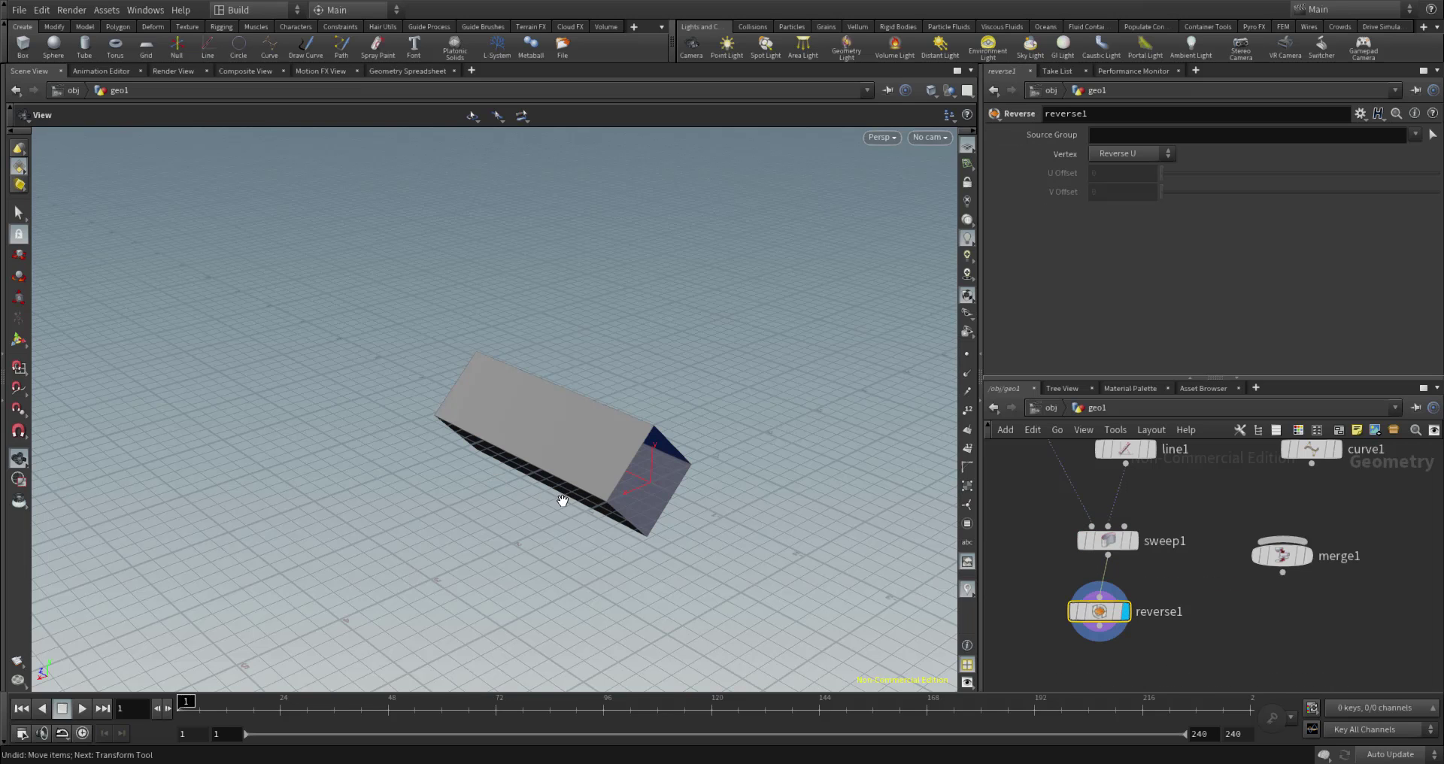
Compare the face orientation of the sweep and reverse outputs by alternating which node is displayed.
drag(669, 507, 865, 489)
click(1135, 541)
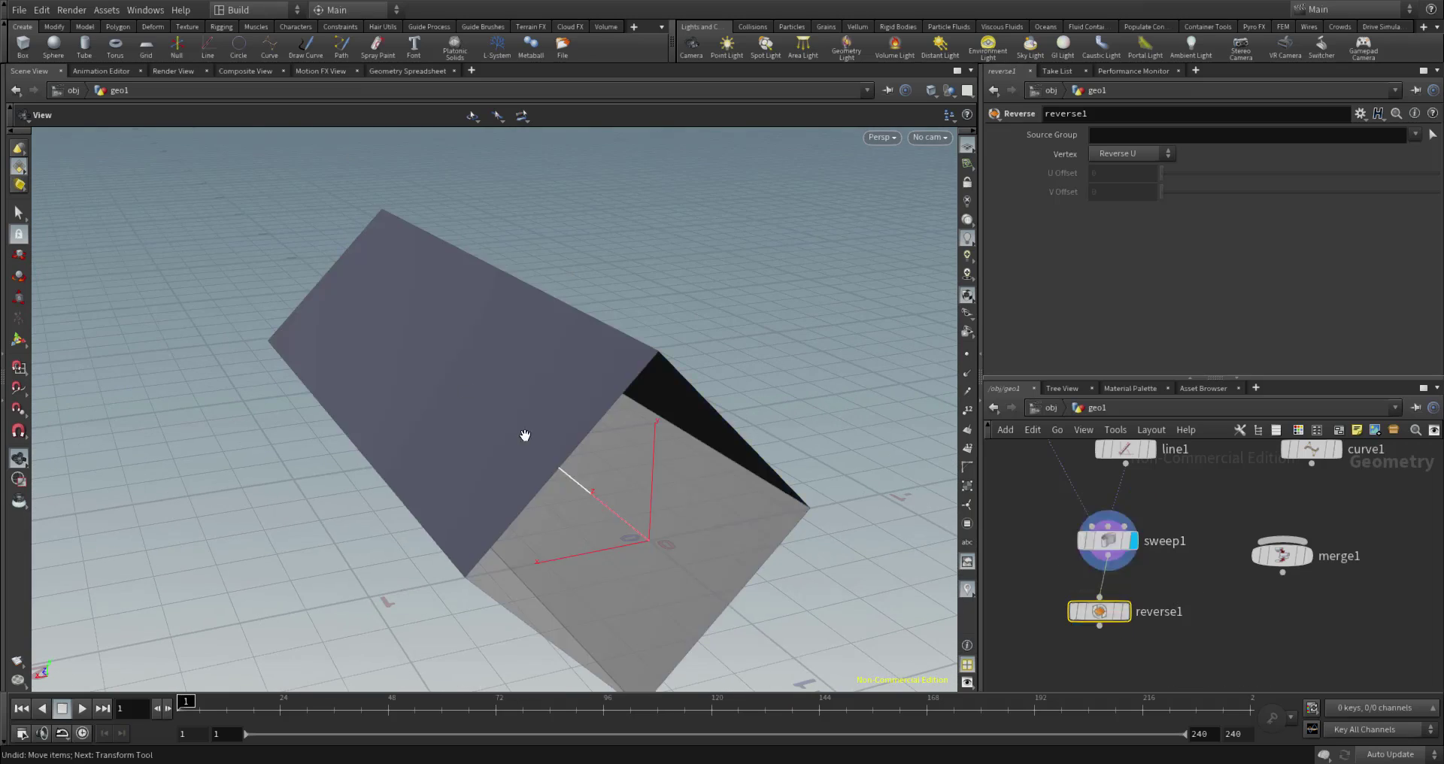
click(1126, 611)
drag(703, 536, 600, 599)
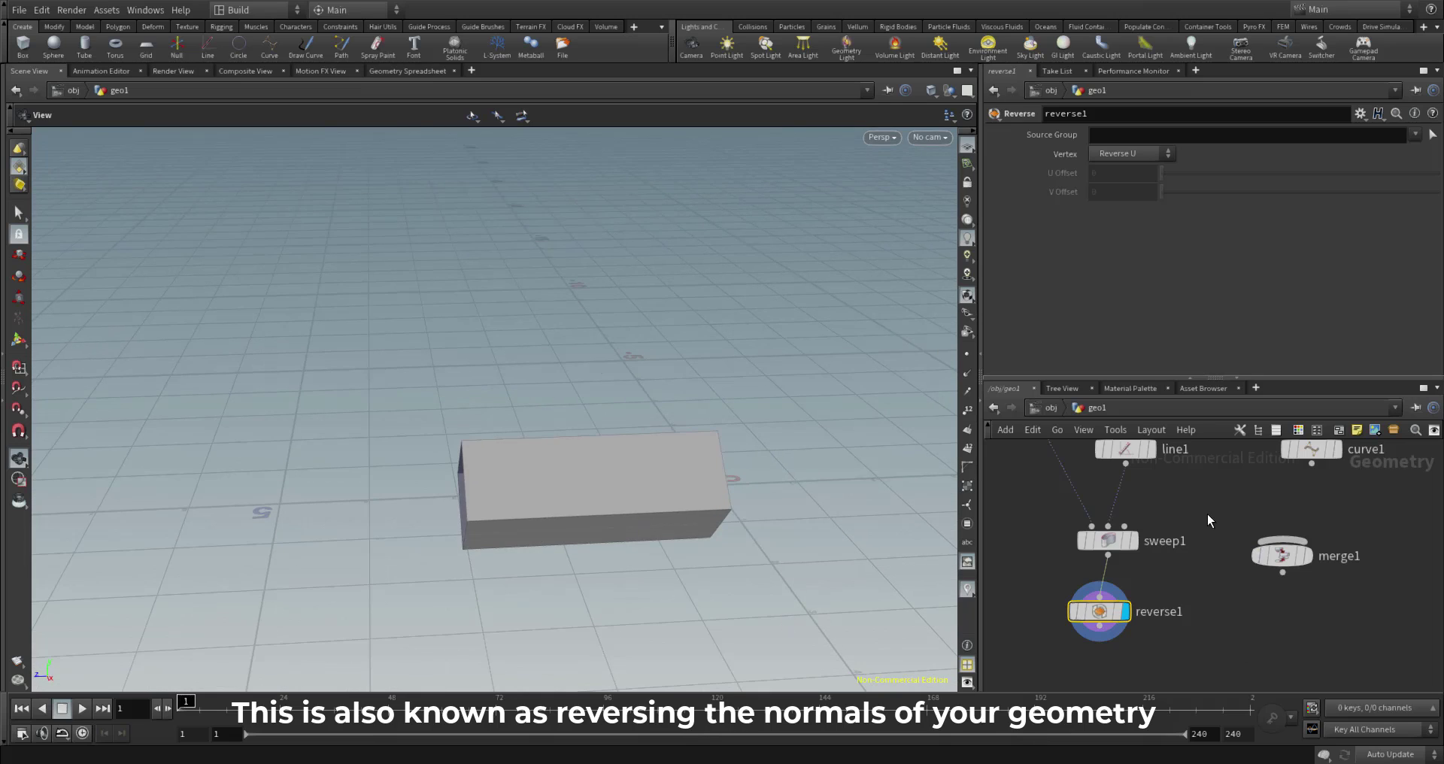
Move the line node away from the sweep, lengthen the line slightly, and raise its point count to segment the tube.
middle_drag(1208, 515, 1193, 602)
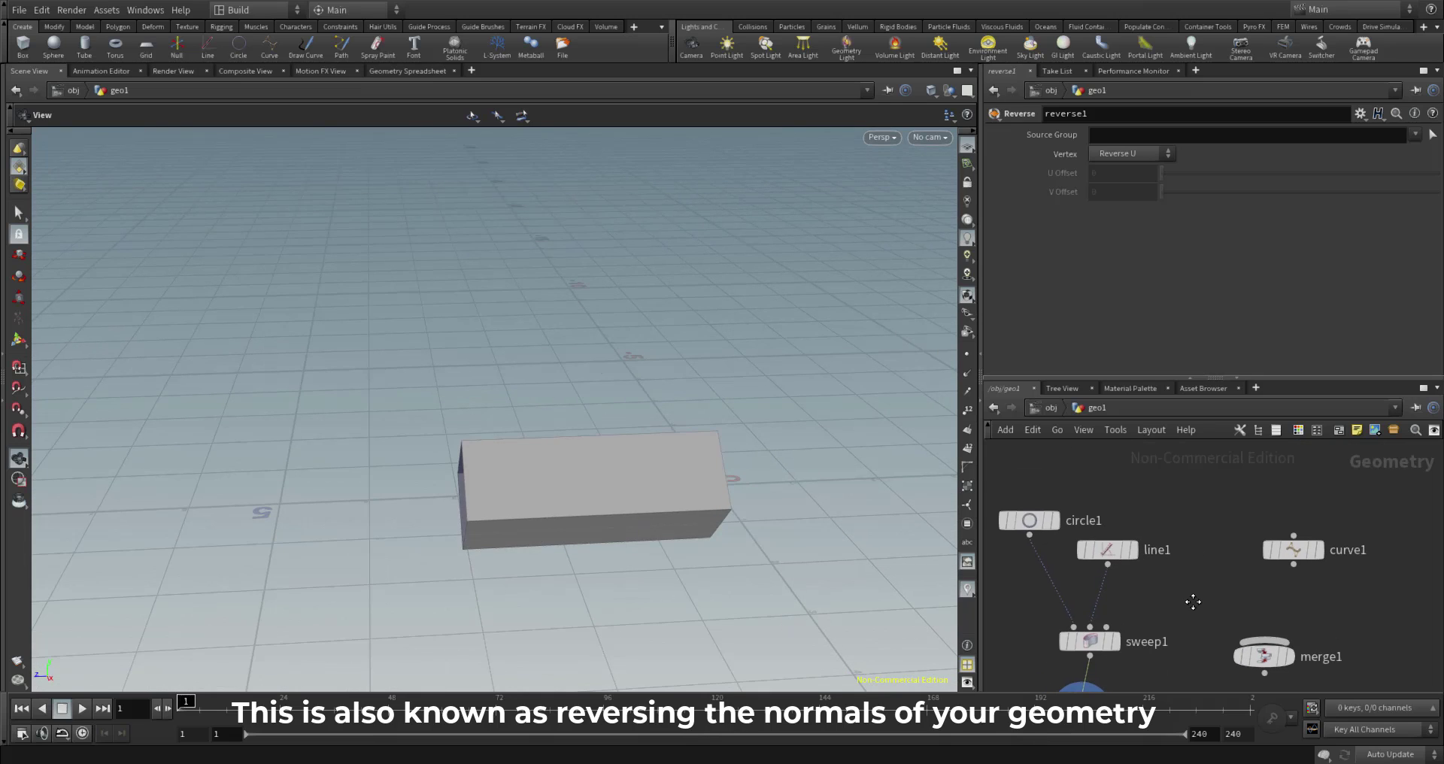
drag(1108, 550, 1090, 627)
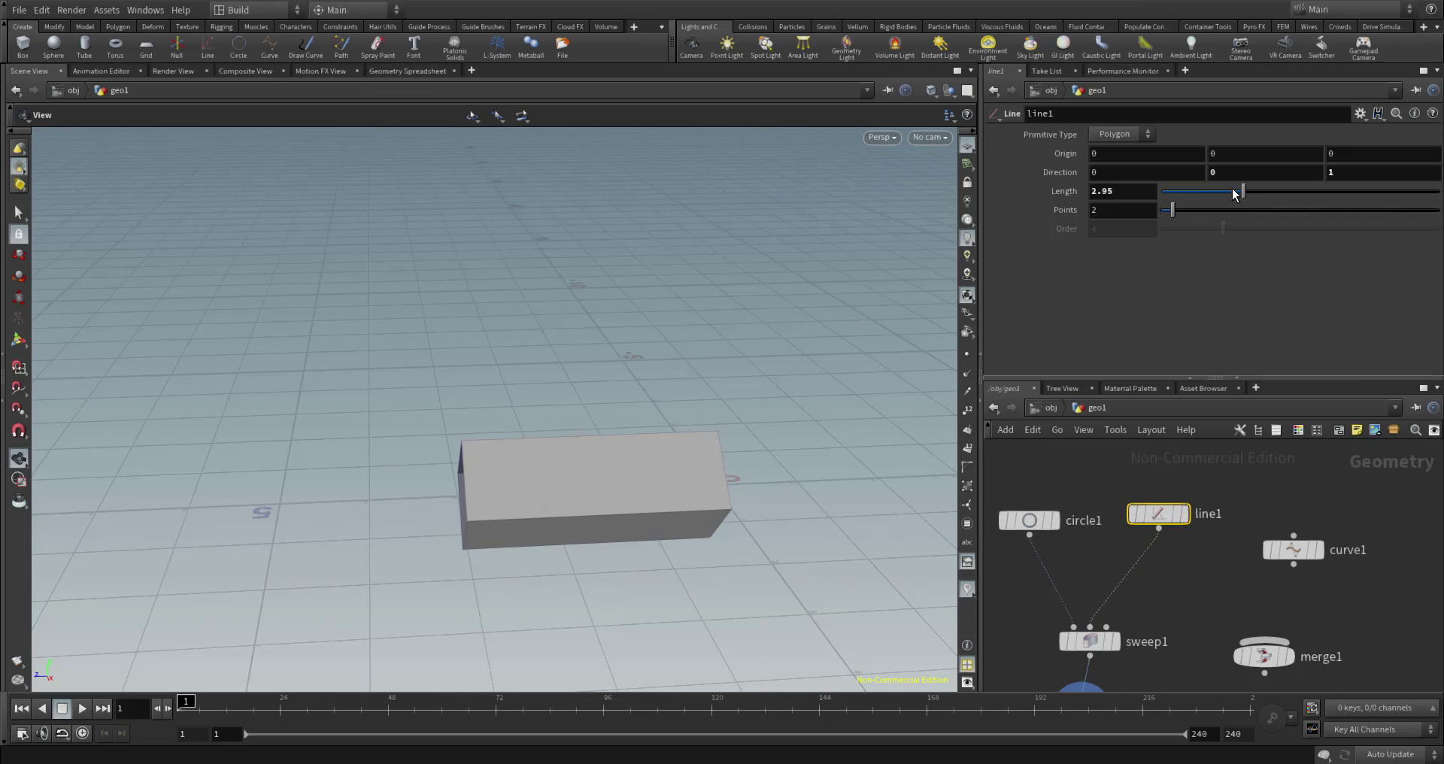
drag(1241, 194, 1215, 226)
Set the circle's uniform scale to 0.43 and shift the line node slightly toward the circle node.
click(1029, 520)
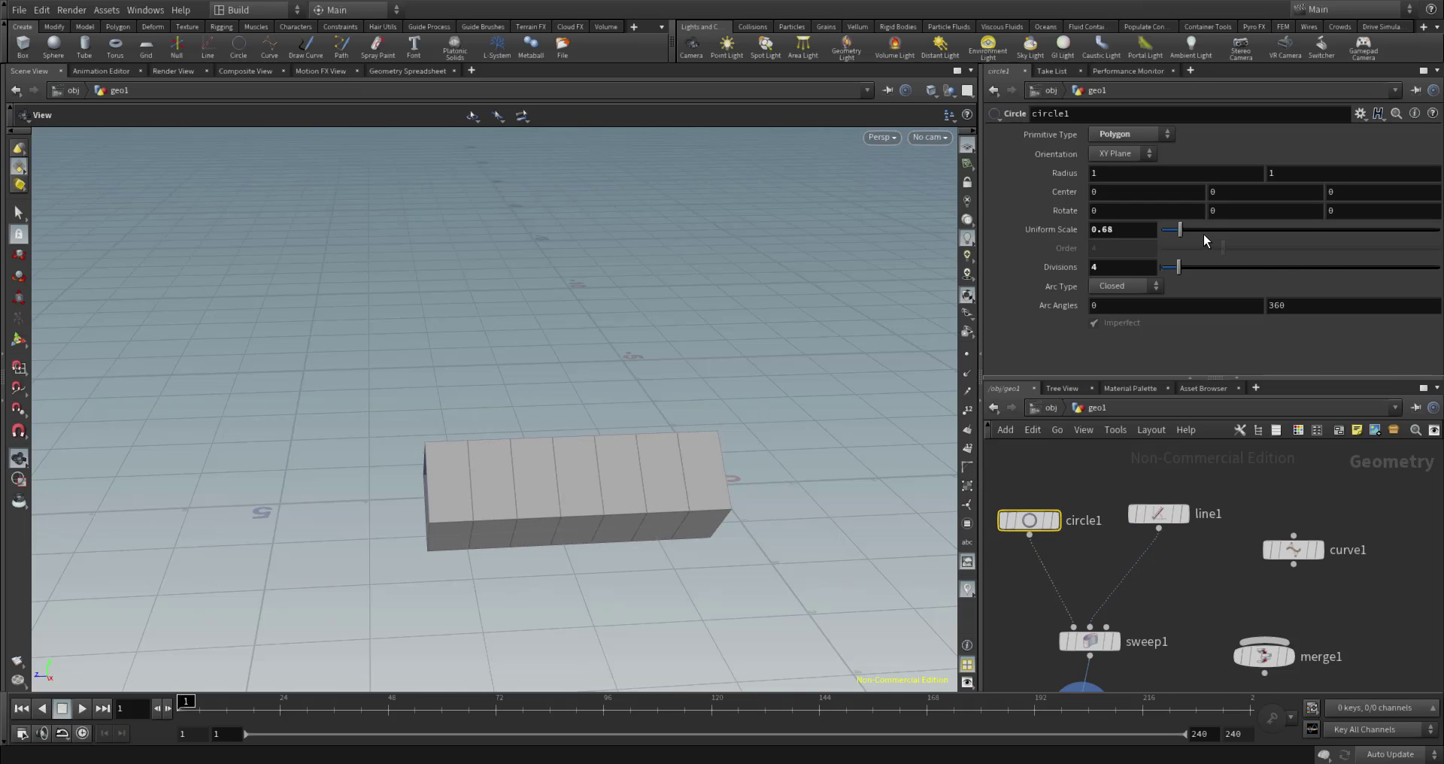
mouse_move(1188, 228)
mouse_down()
mouse_move(1202, 241)
mouse_move(1173, 241)
mouse_up()
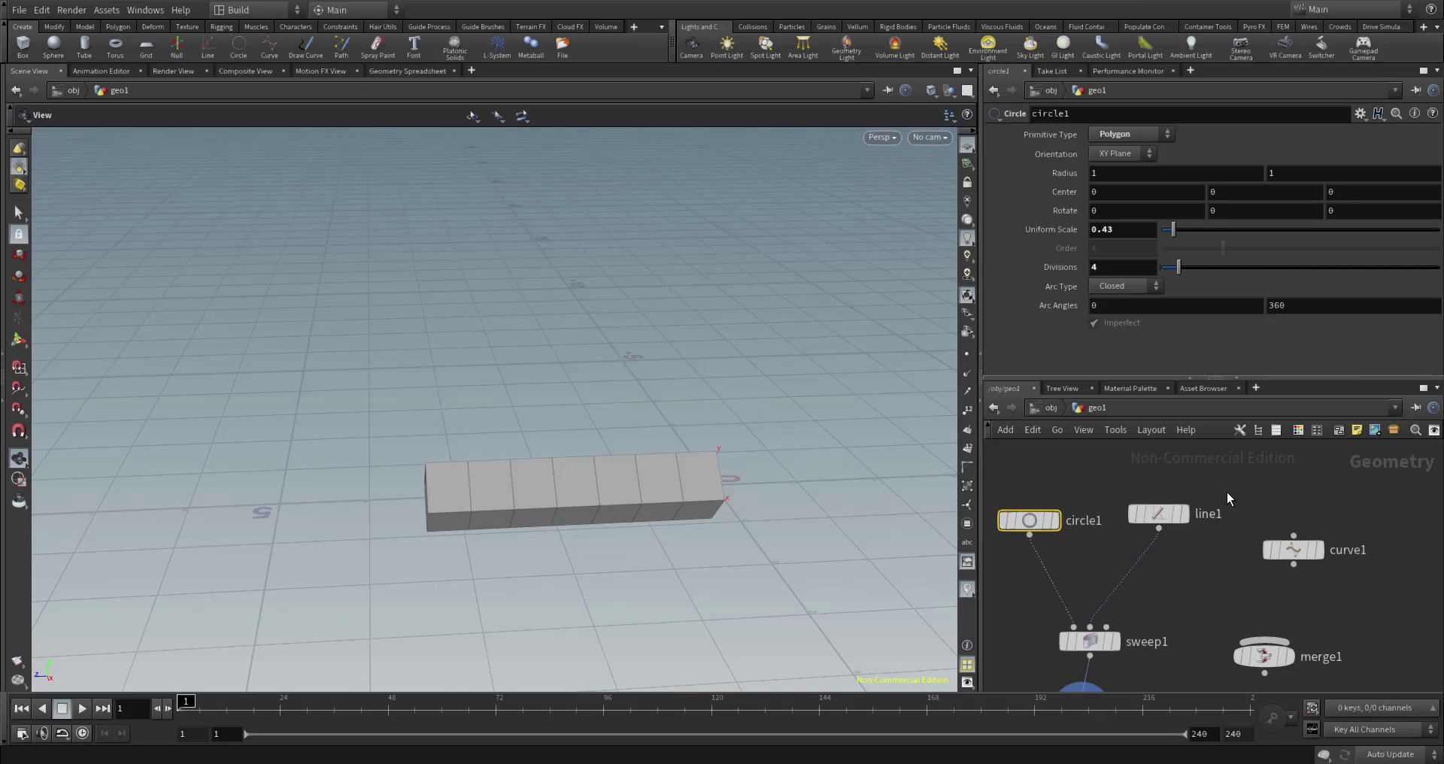
mouse_move(1156, 516)
drag(1155, 516, 1138, 516)
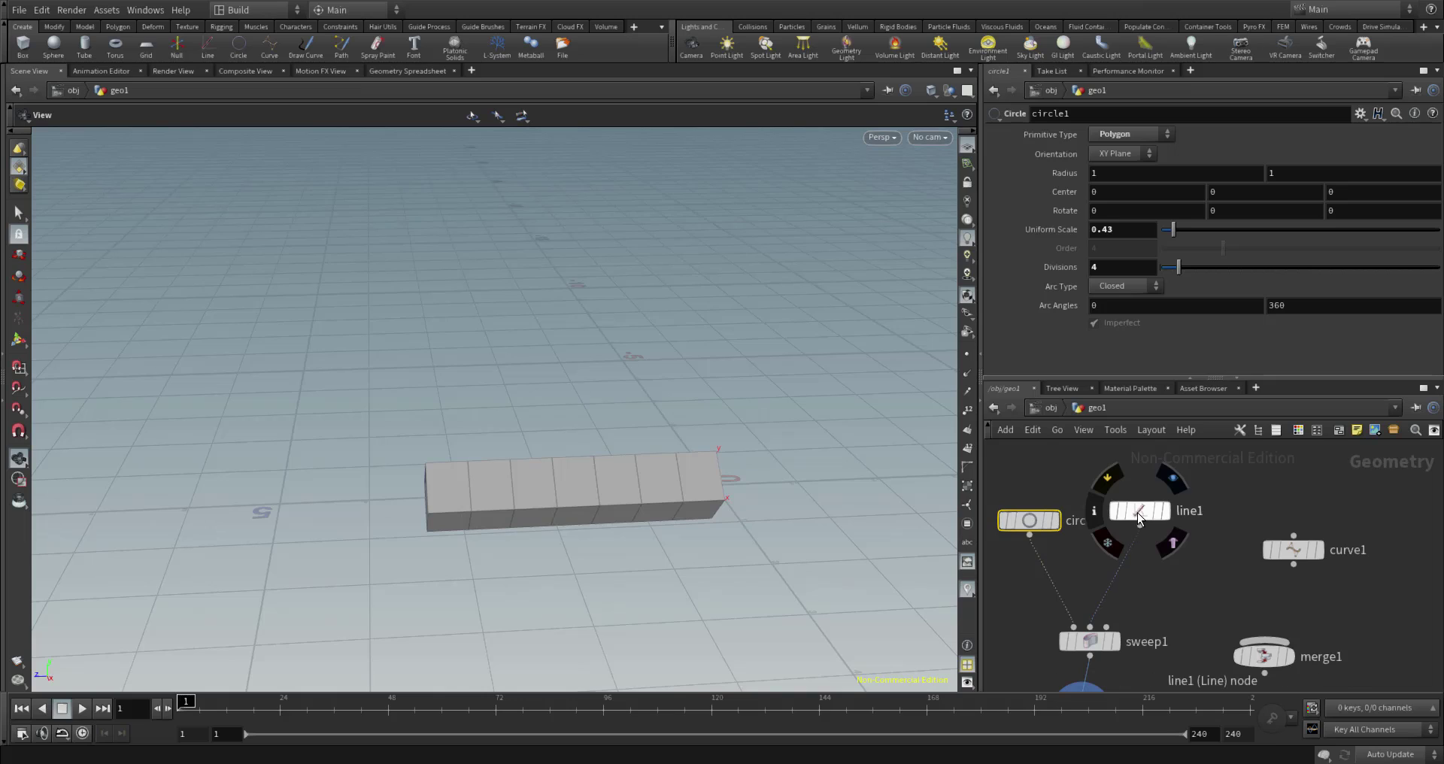
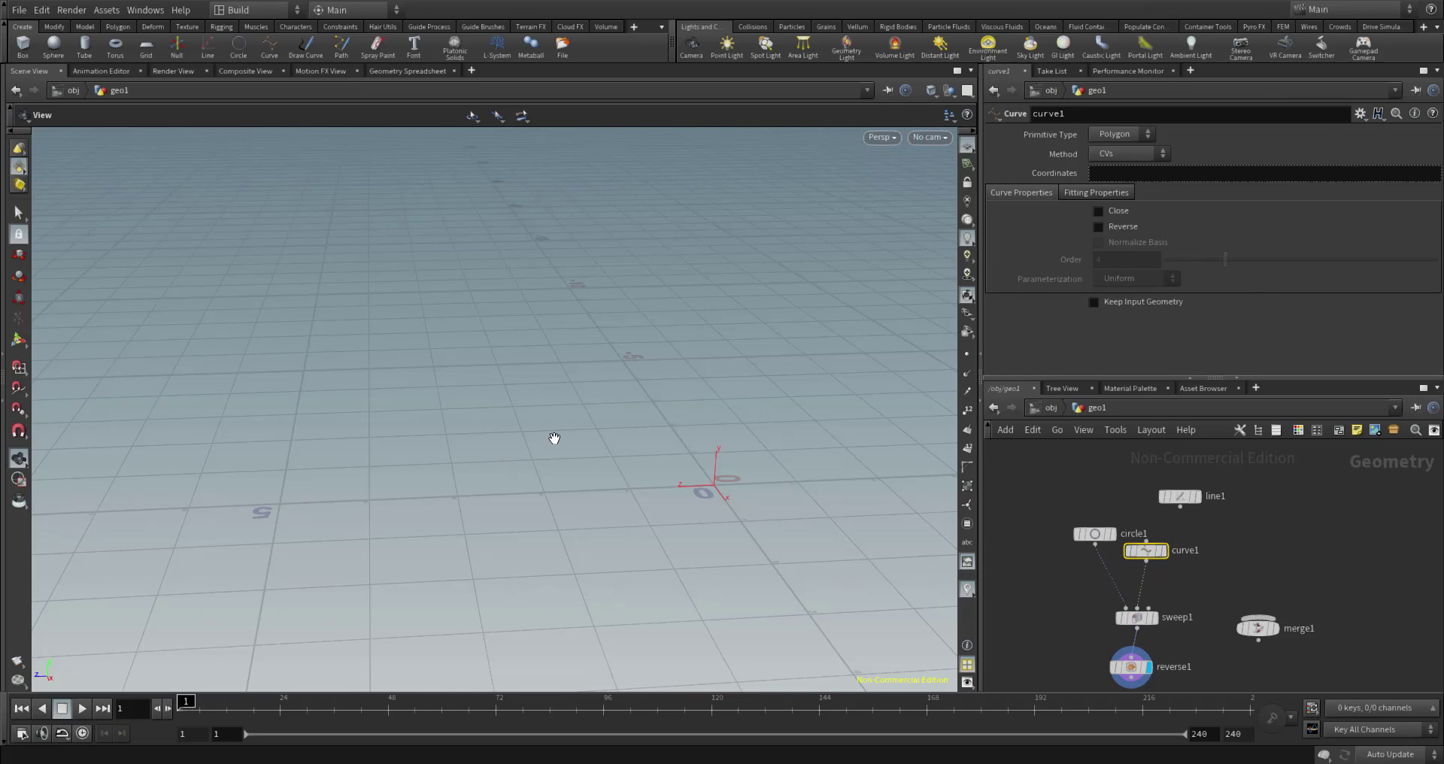
Activate point drawing for the curve node in the viewport and switch to the Top view.
scroll(561, 413, down, 2)
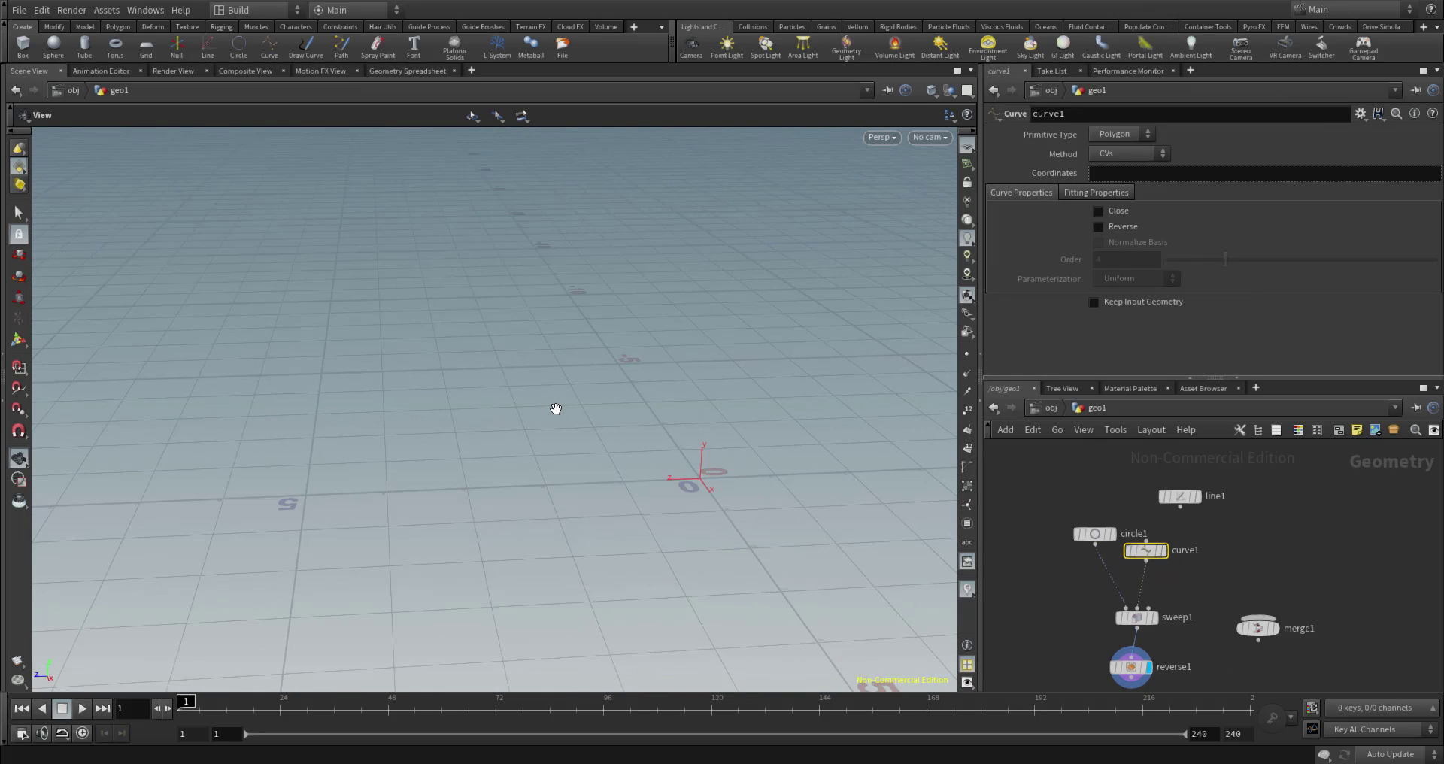
key(Return)
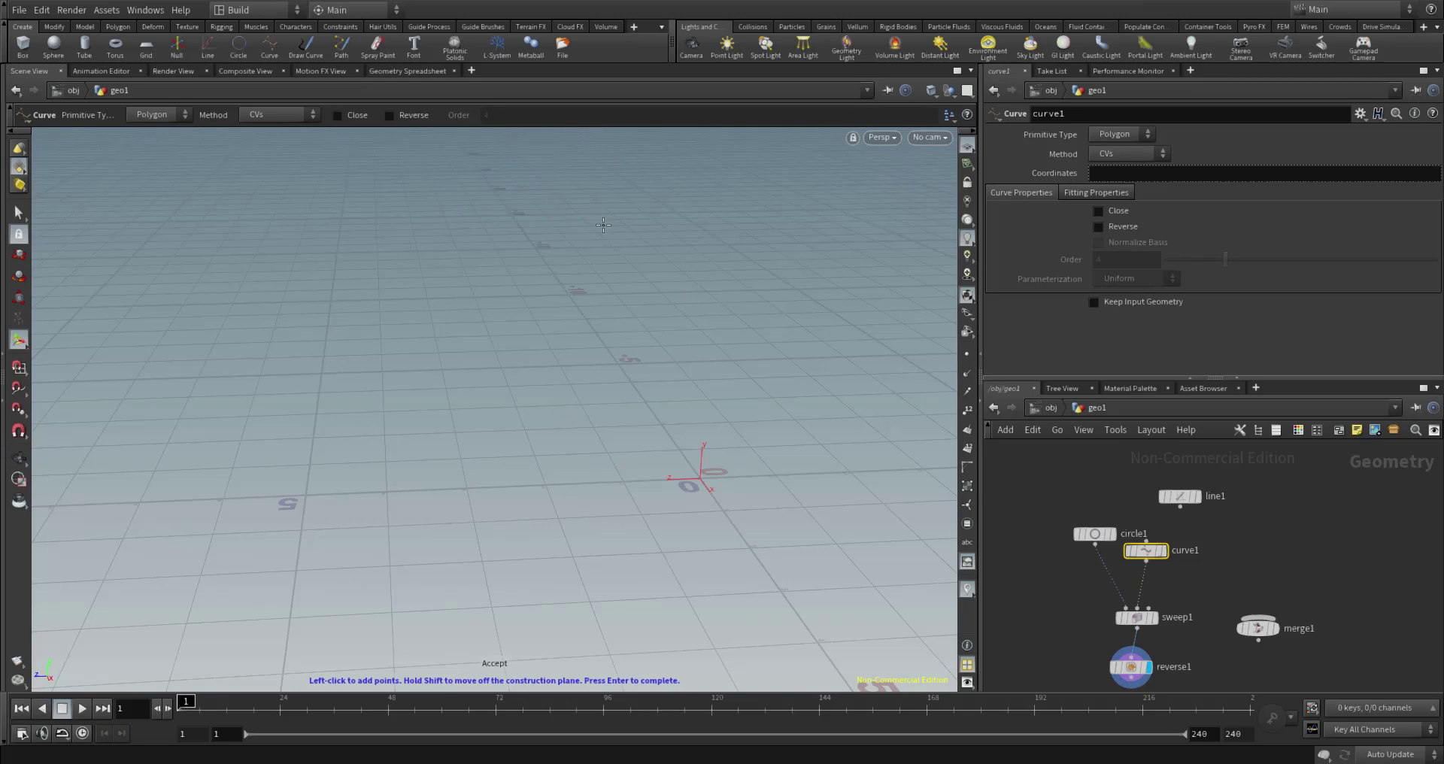
click(883, 138)
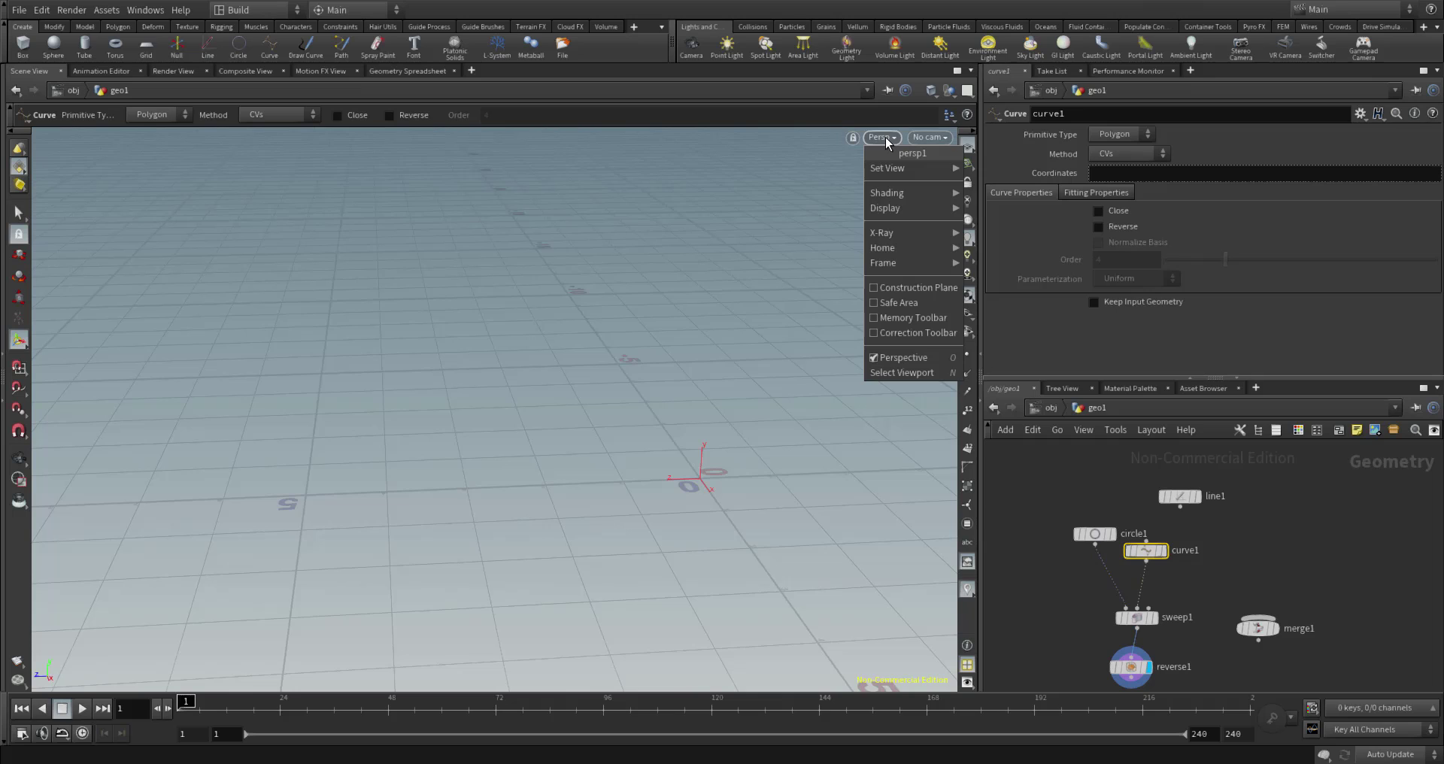
mouse_move(901, 169)
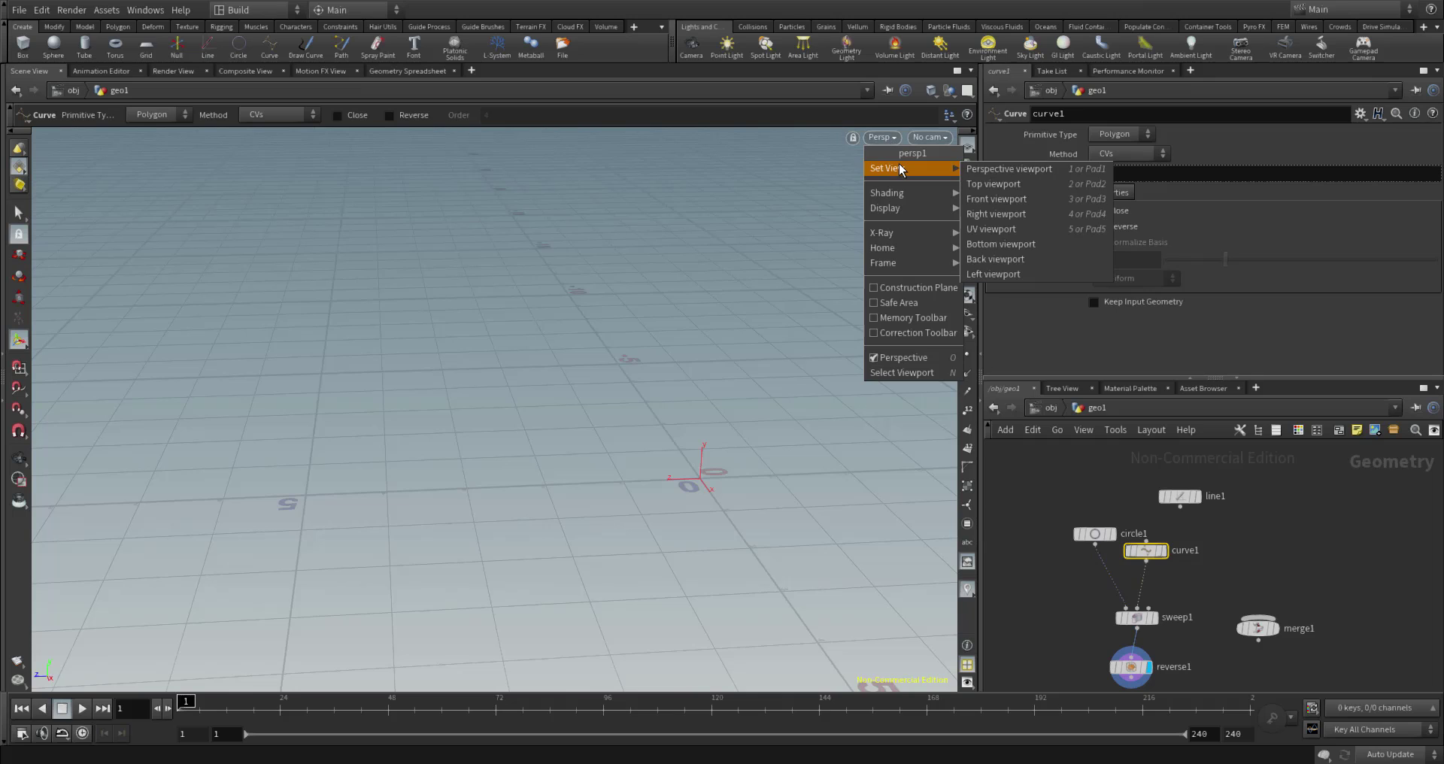
click(1007, 187)
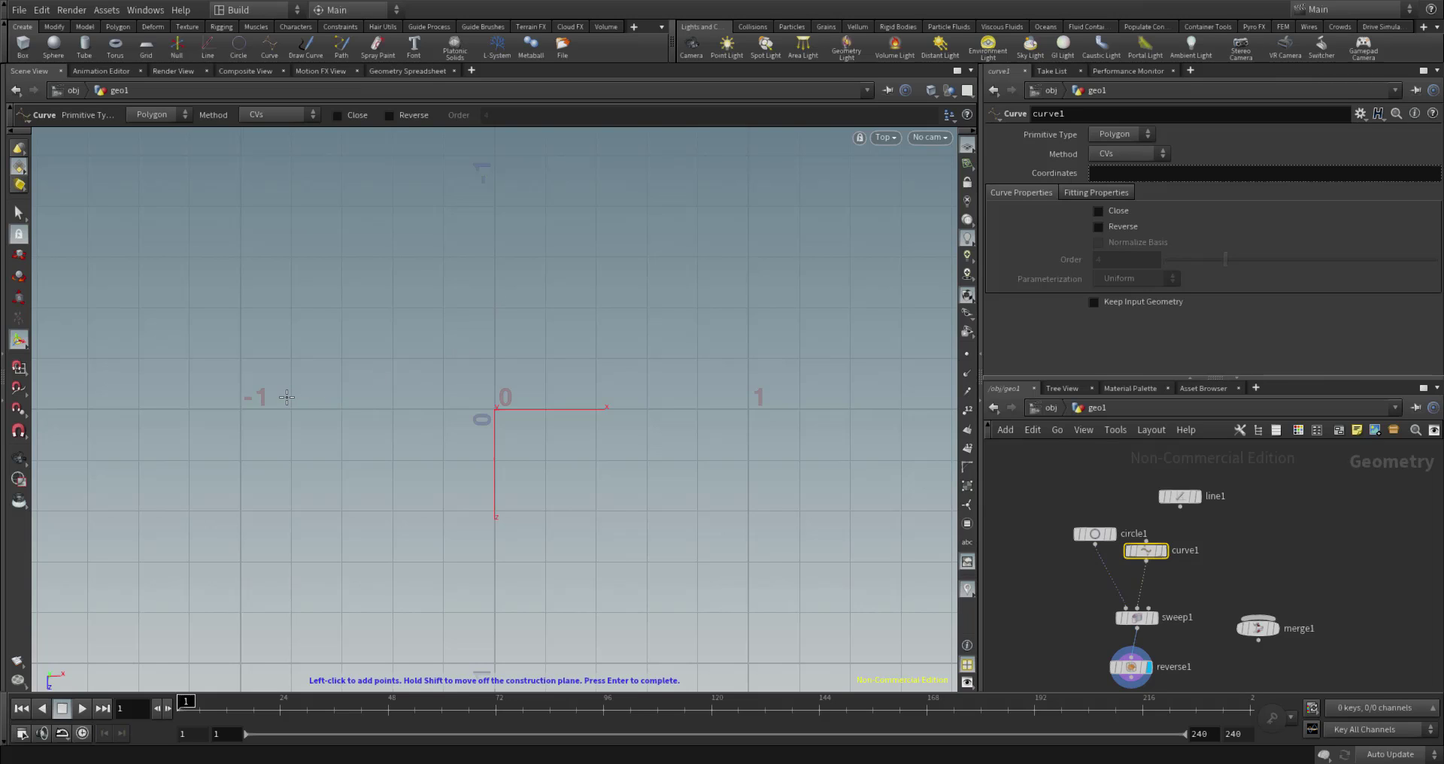
Draw an open ten-point curve looping around the origin, starting at about -1.35, 0, 0.41, and leave the drawing tool.
click(152, 513)
click(109, 378)
click(194, 176)
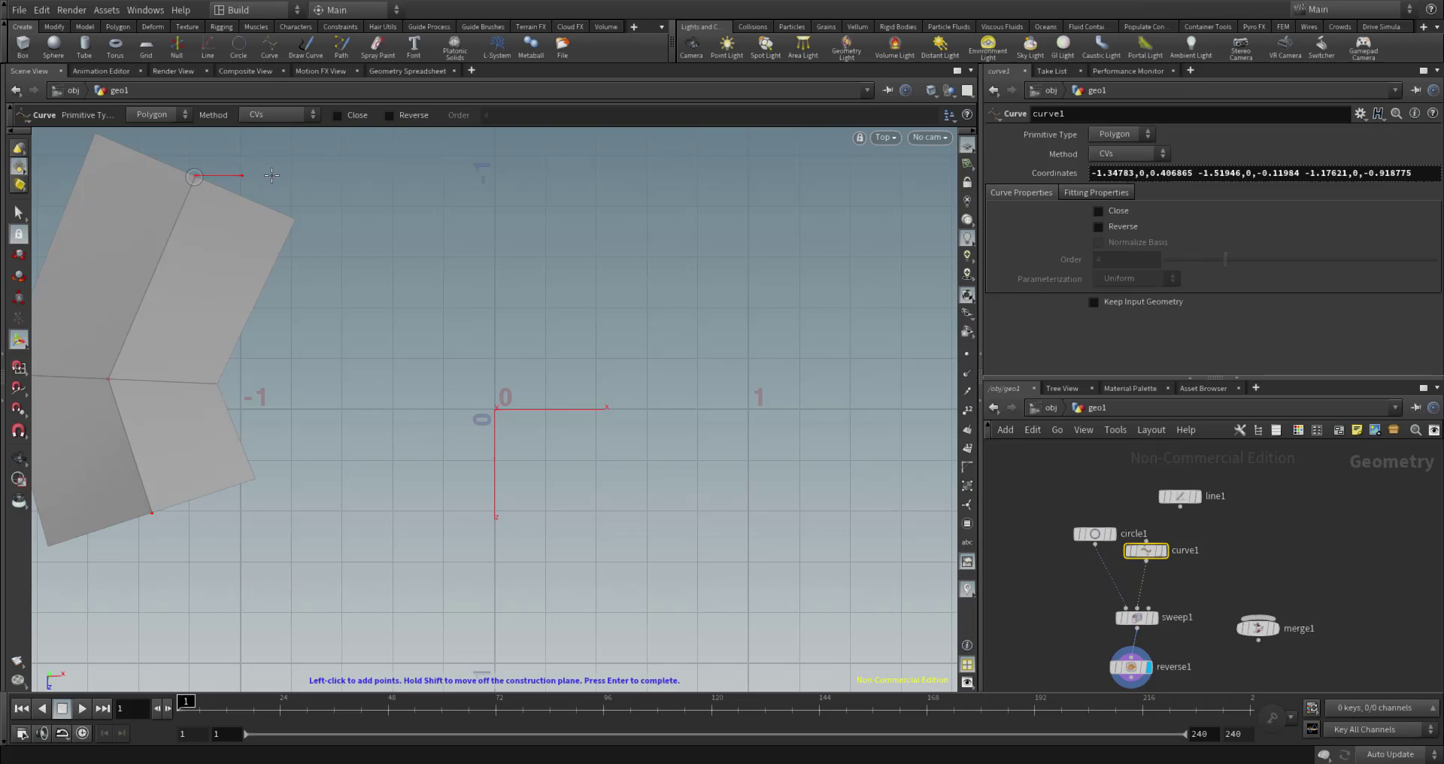
click(583, 150)
click(846, 191)
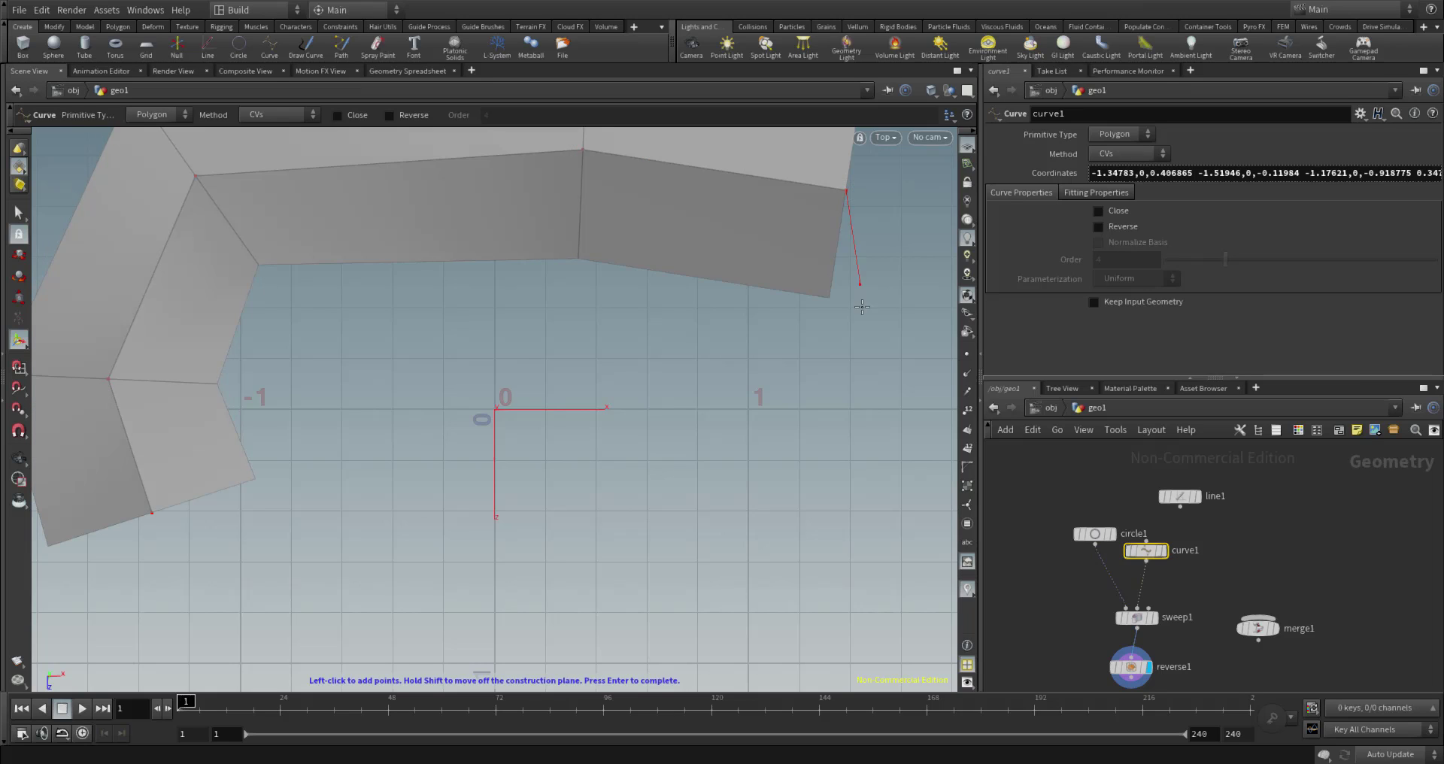
click(903, 397)
click(814, 536)
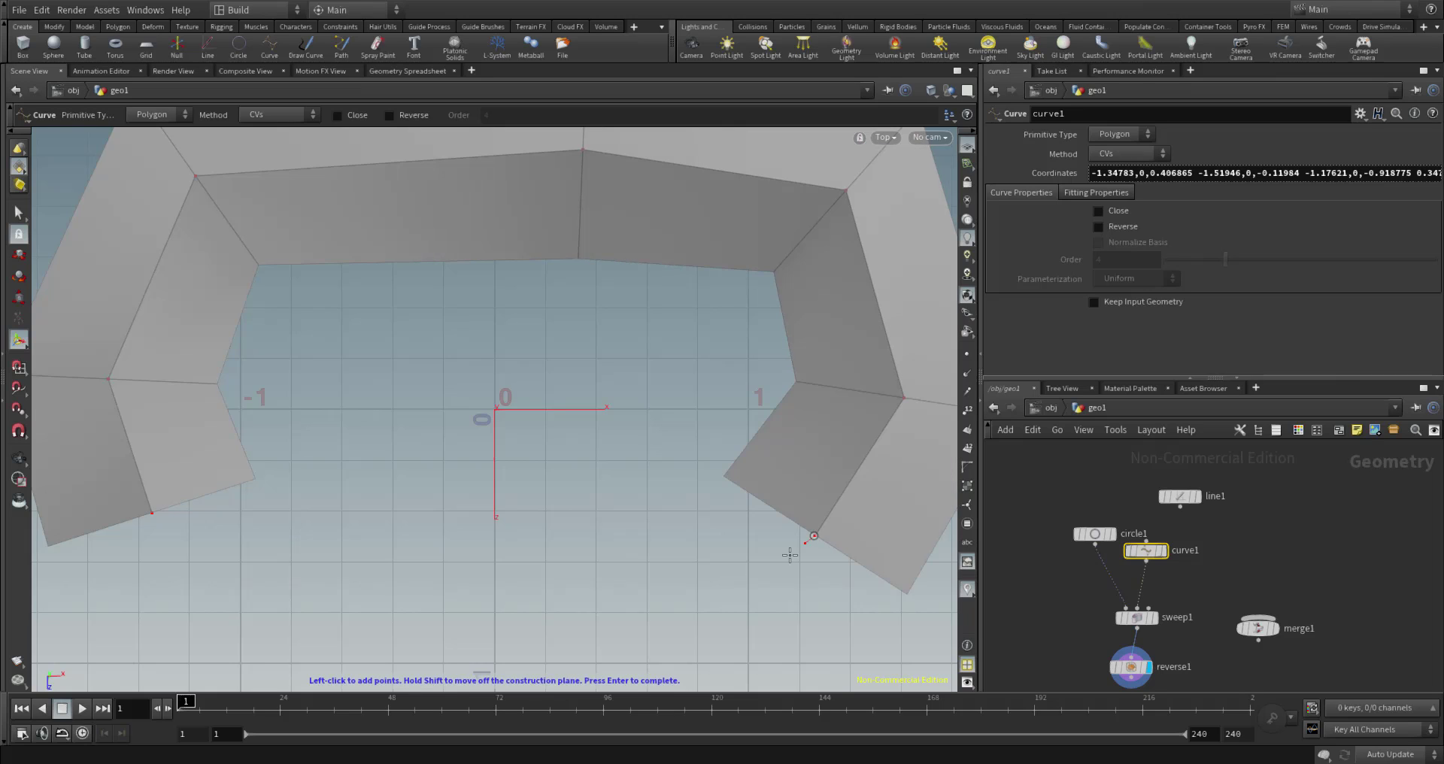
click(551, 607)
click(312, 625)
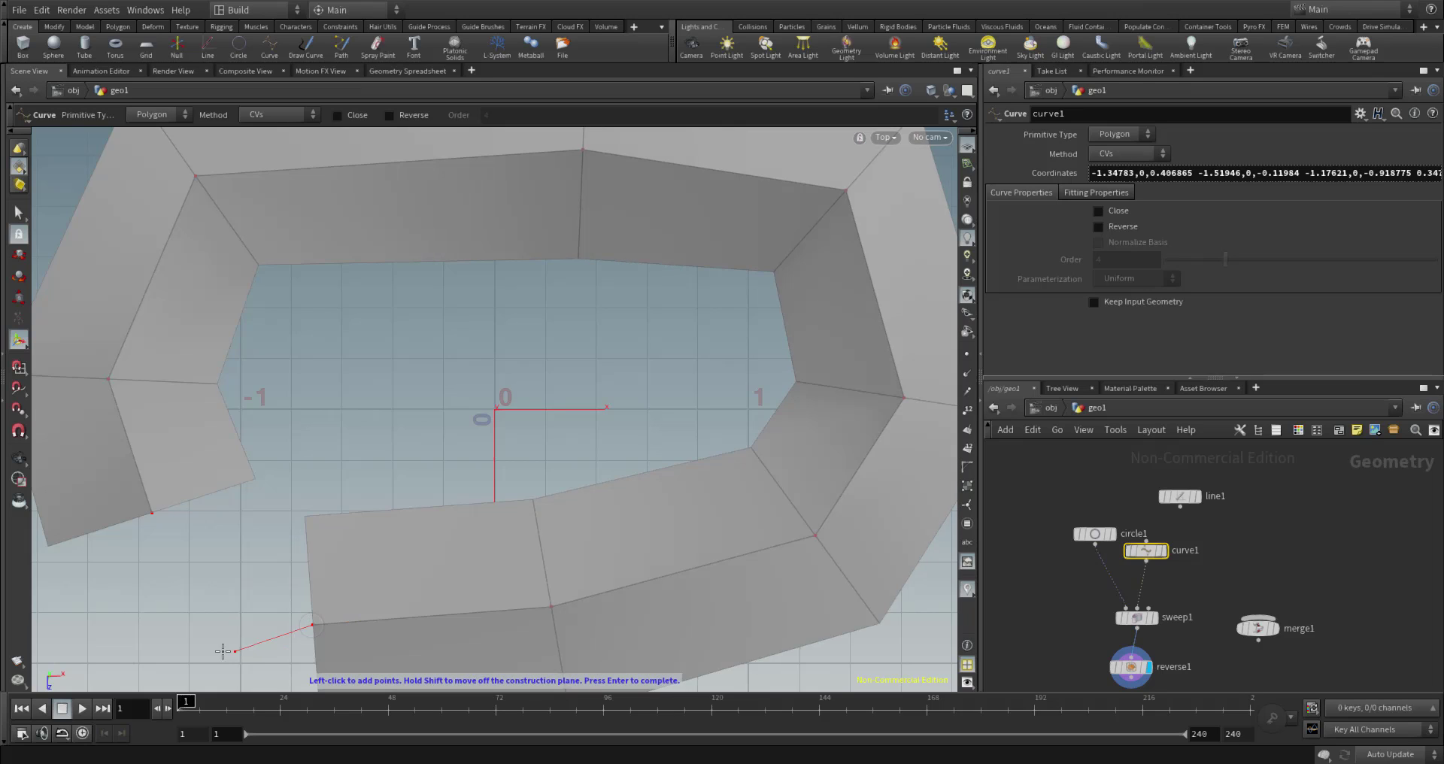
click(181, 634)
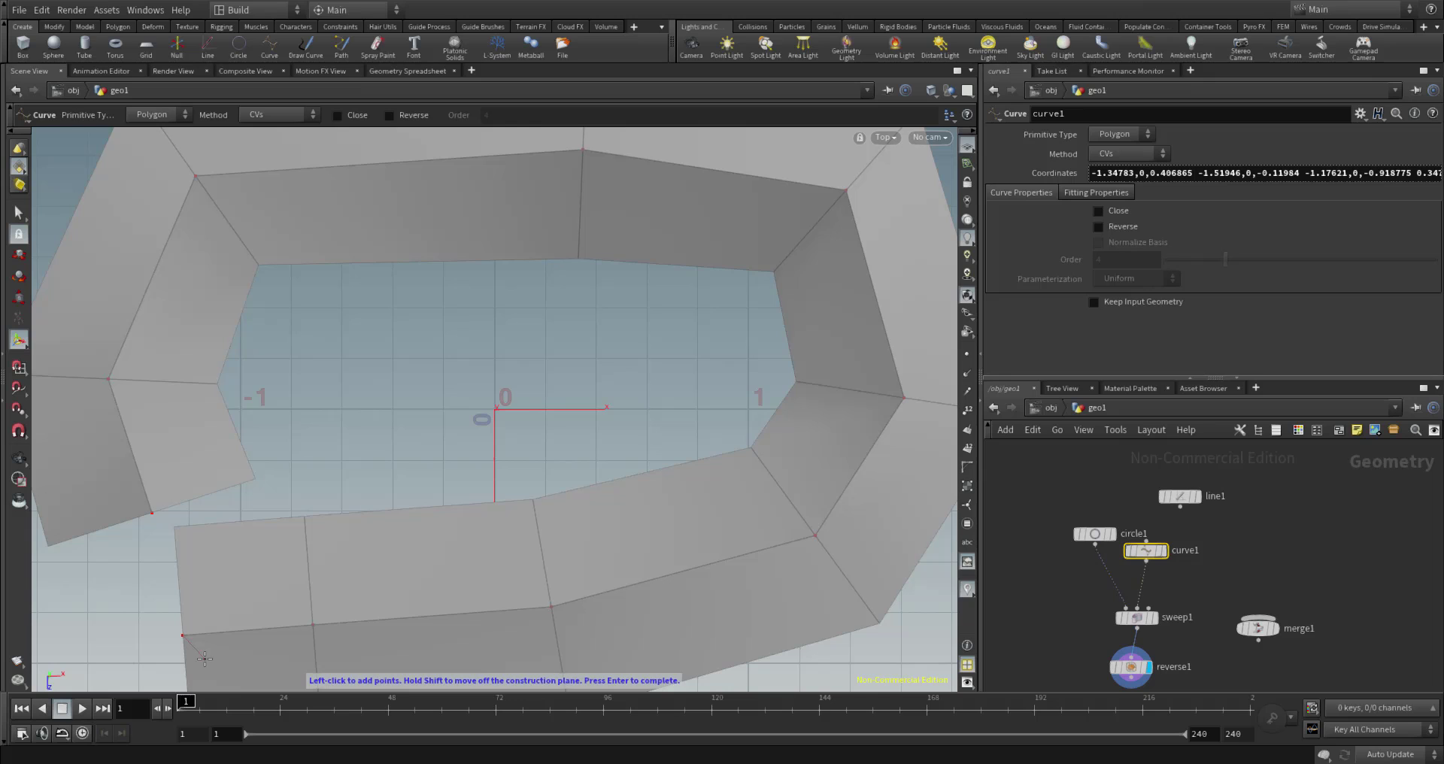
key(Escape)
scroll(687, 374, down, 5)
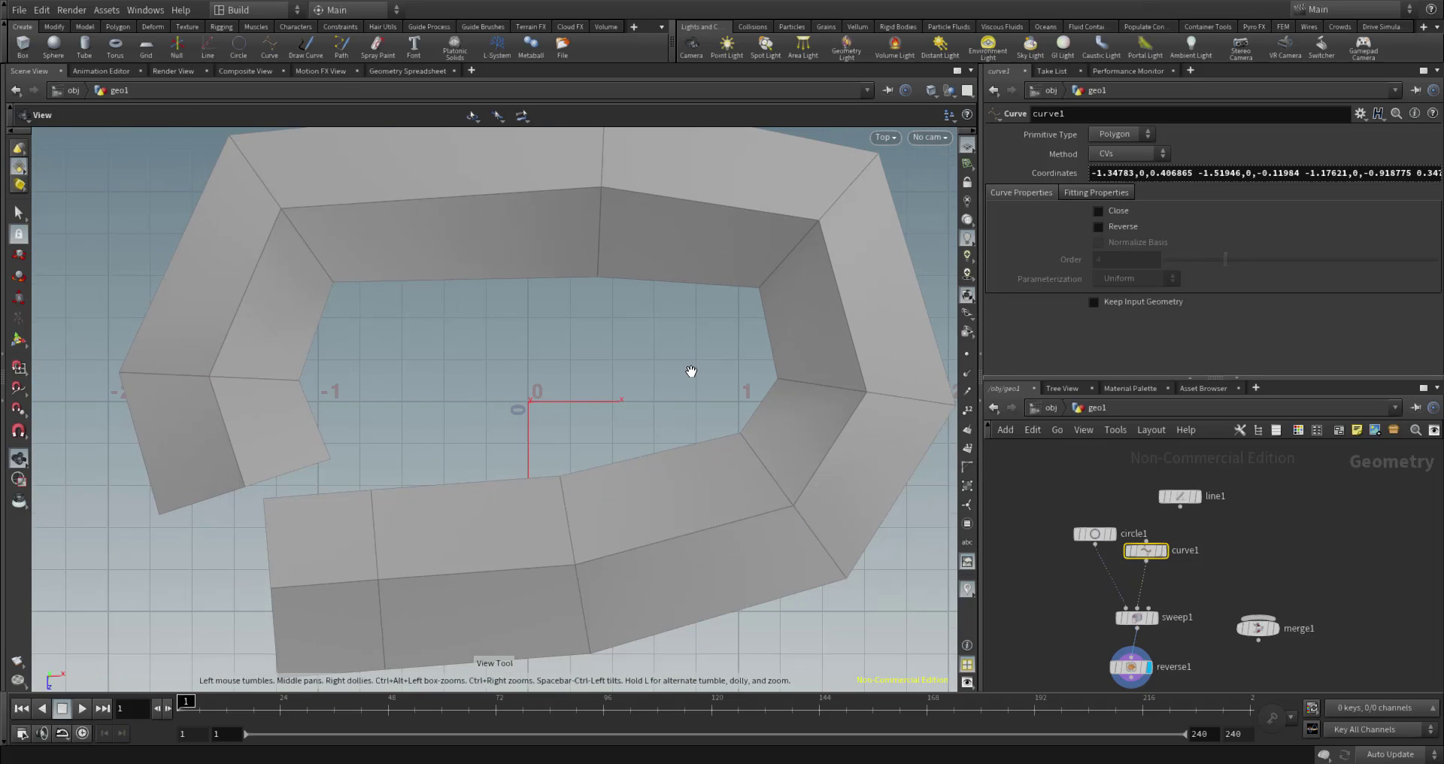
Reduce the circle's uniform scale to 0.11 to make the swept tube thinner.
scroll(1097, 522, up, 4)
click(1097, 522)
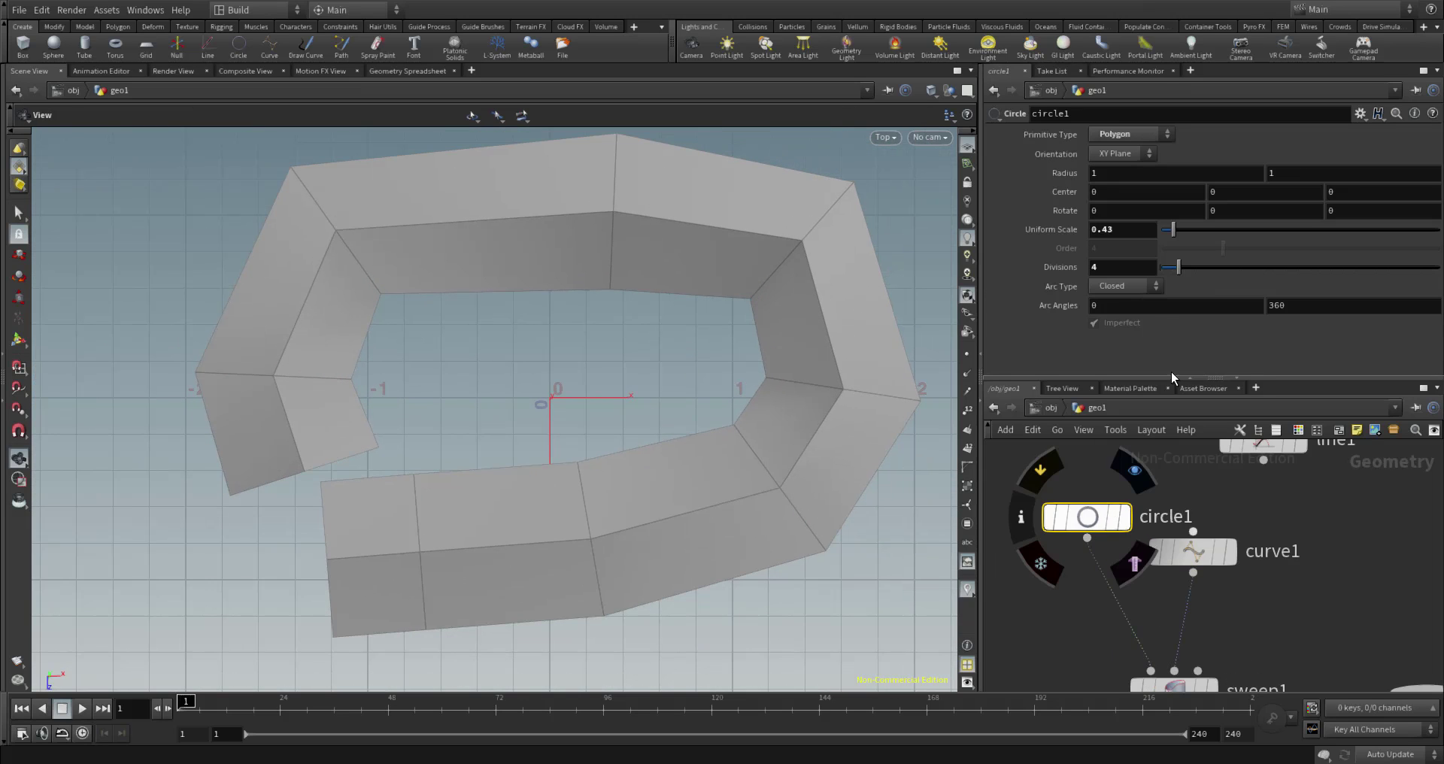
drag(1175, 234, 1165, 234)
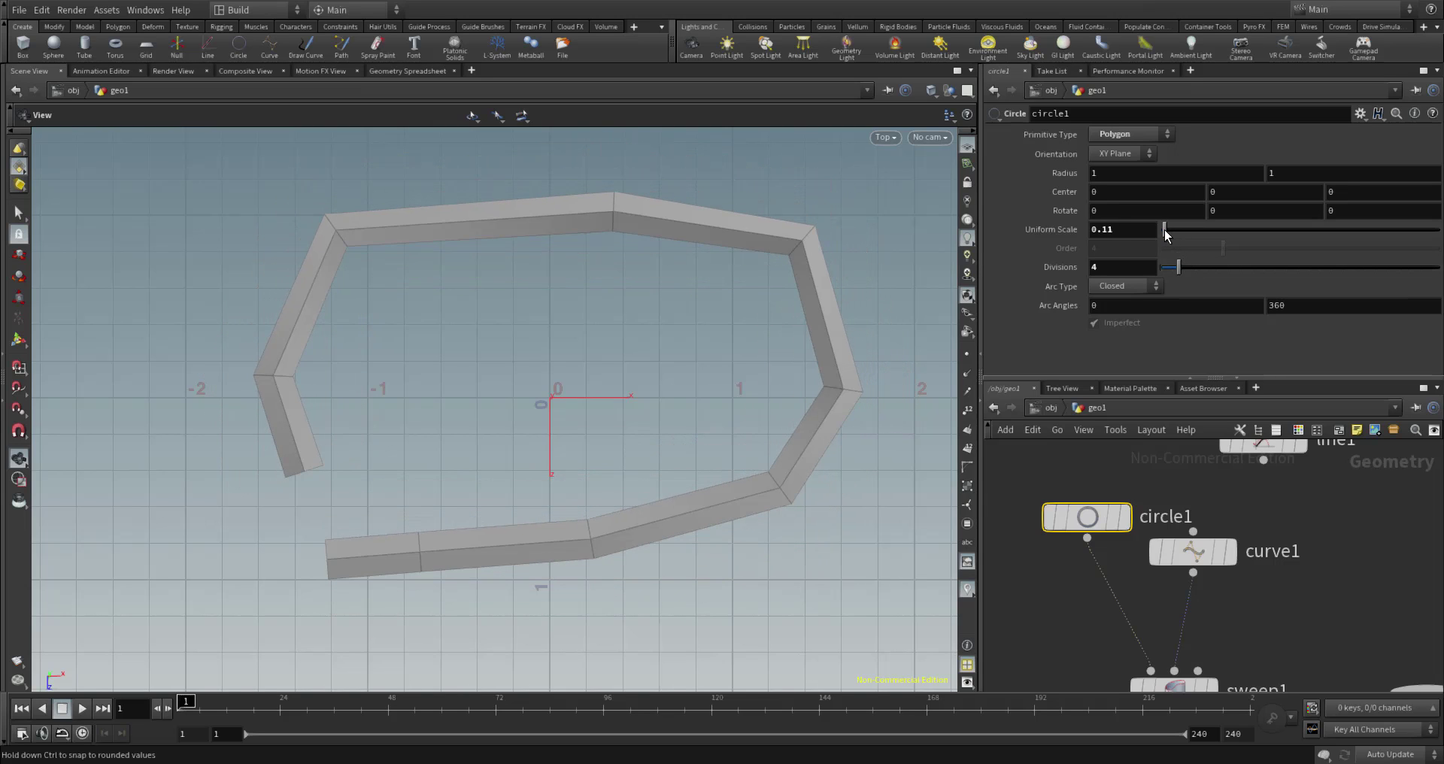
Move the curve node slightly away from the sweep and insert a Resample node on the connection between them.
scroll(745, 440, down, 2)
middle_drag(1299, 602, 1278, 547)
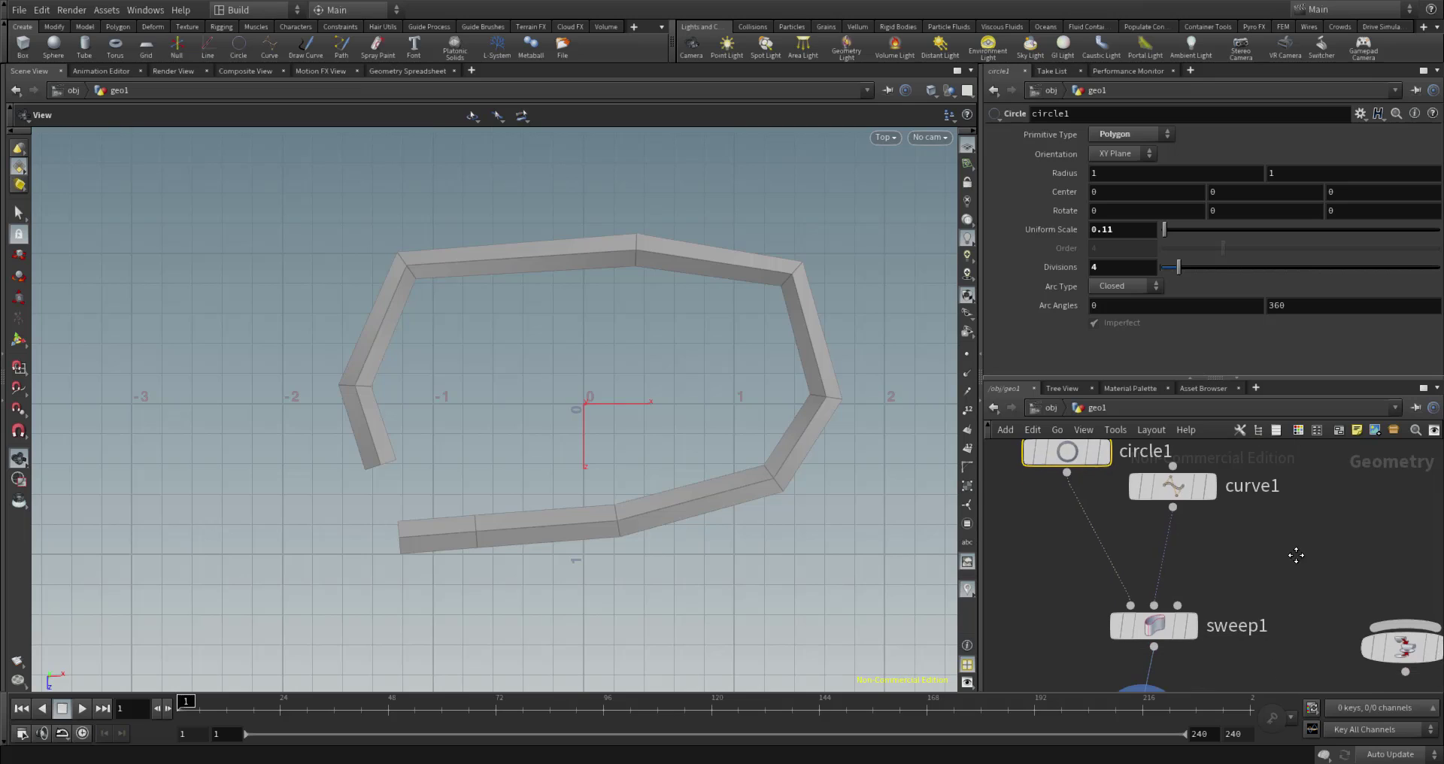
drag(1171, 496, 1234, 471)
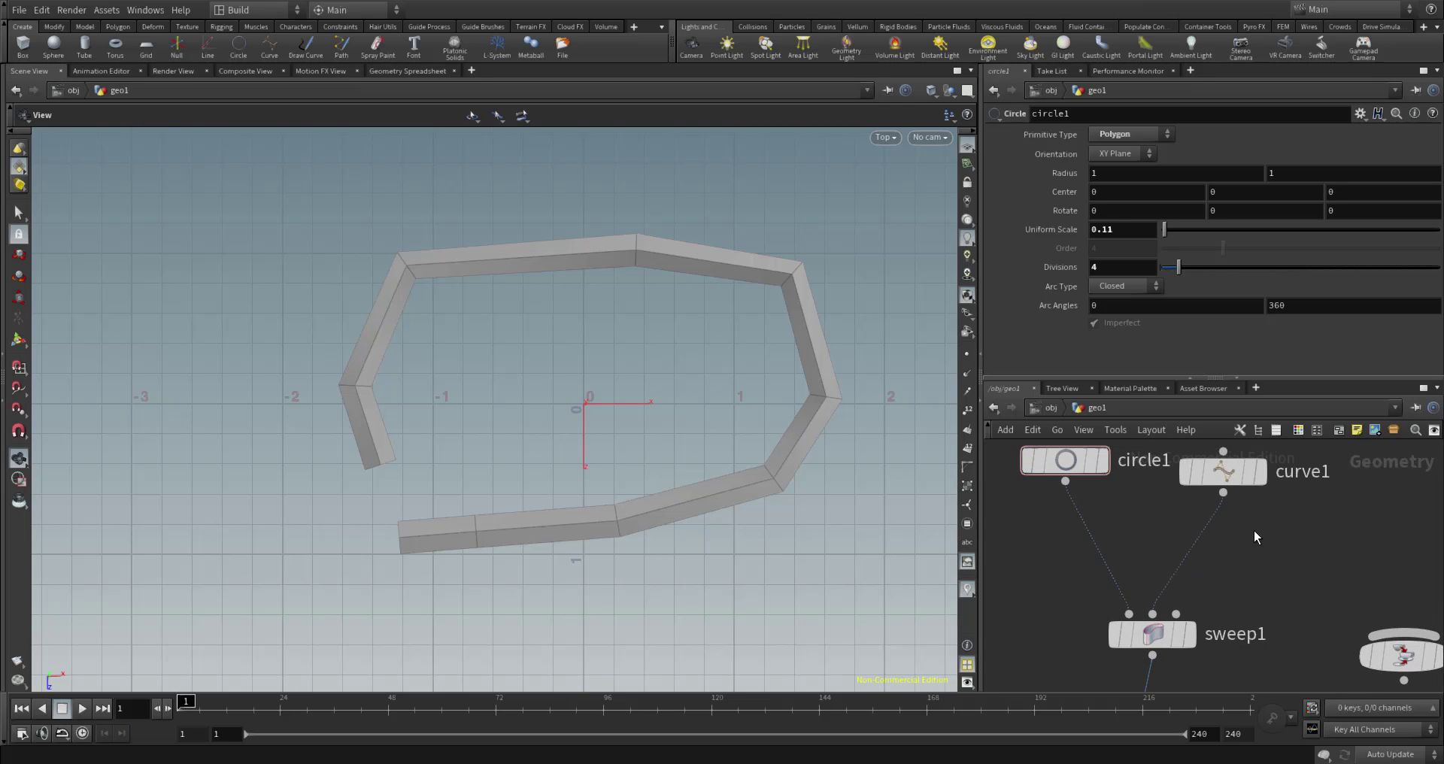
key(Tab)
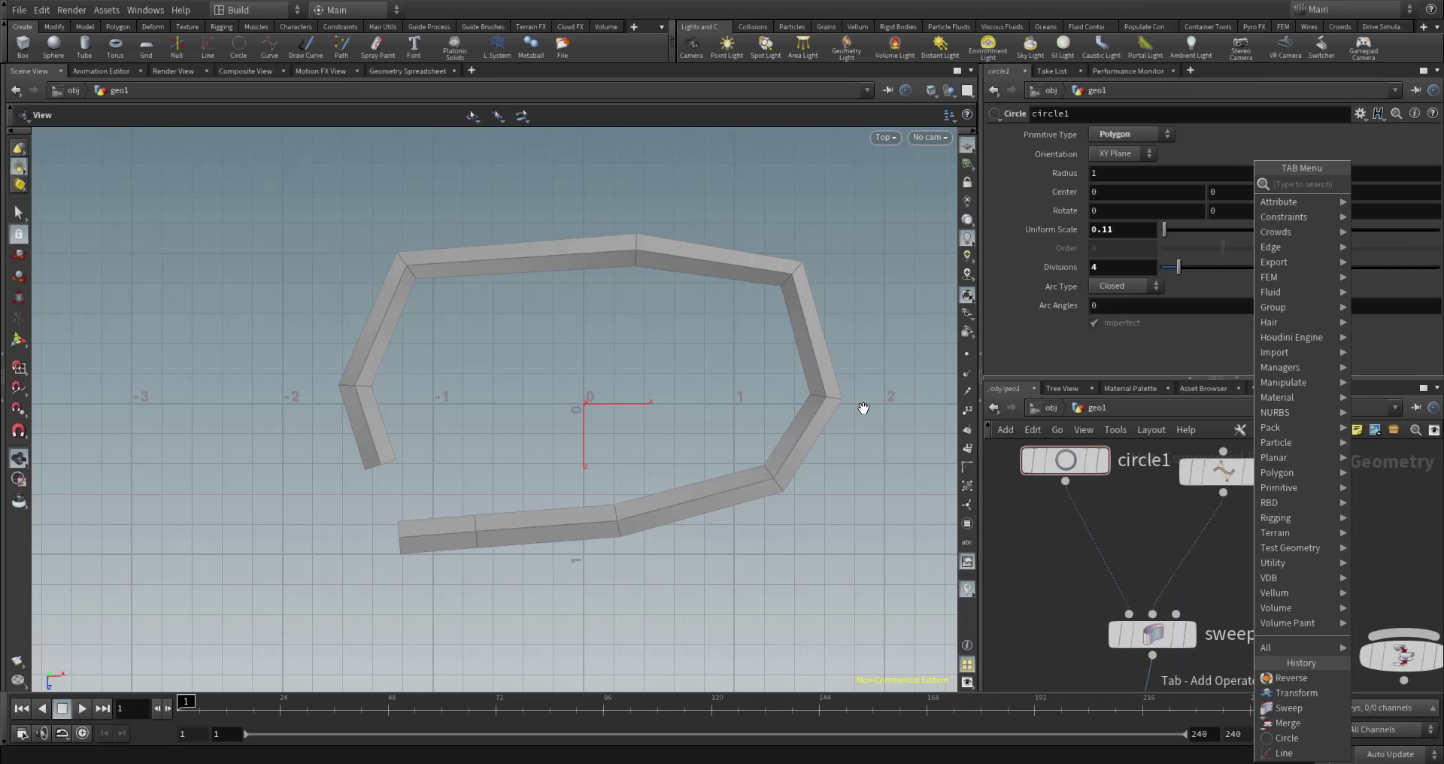
text(resa)
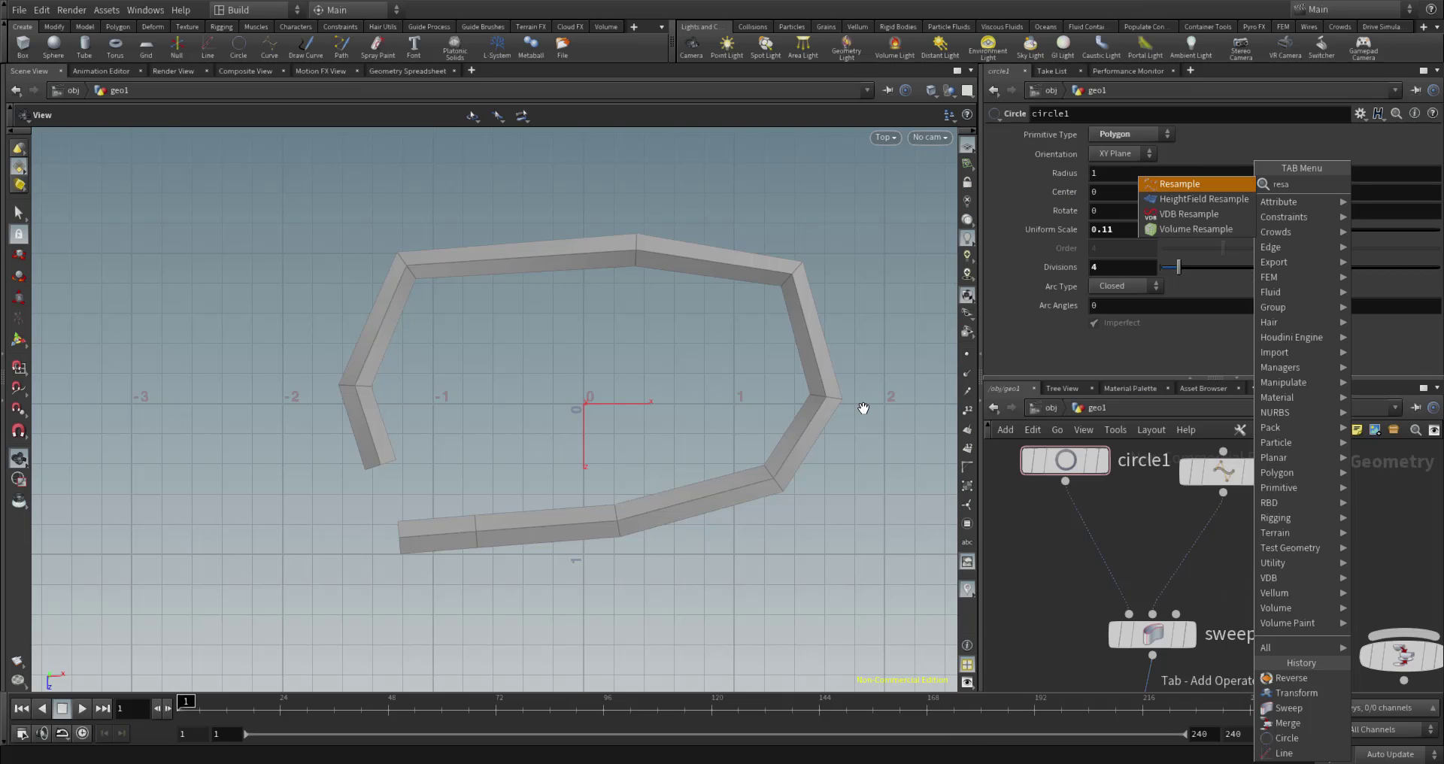
key(Return)
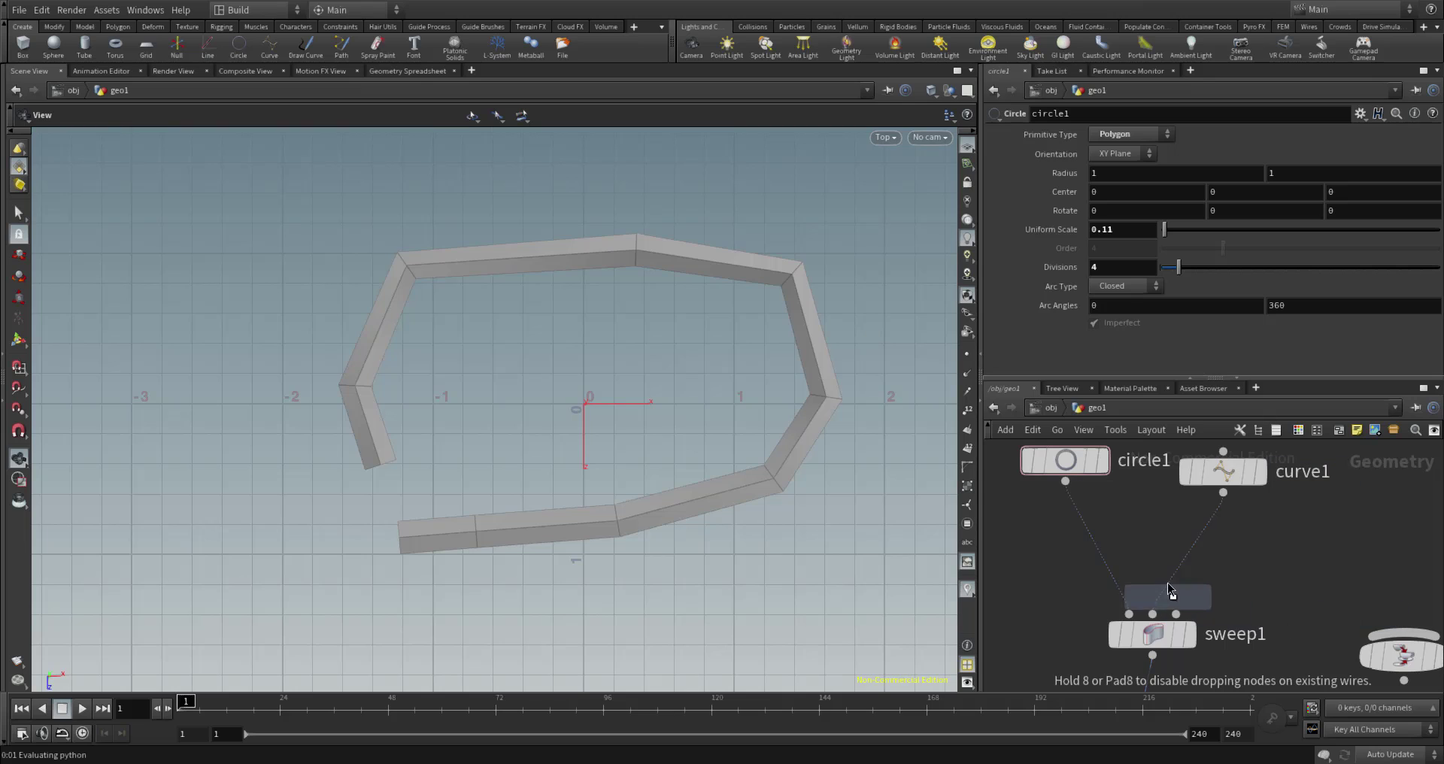
click(1185, 557)
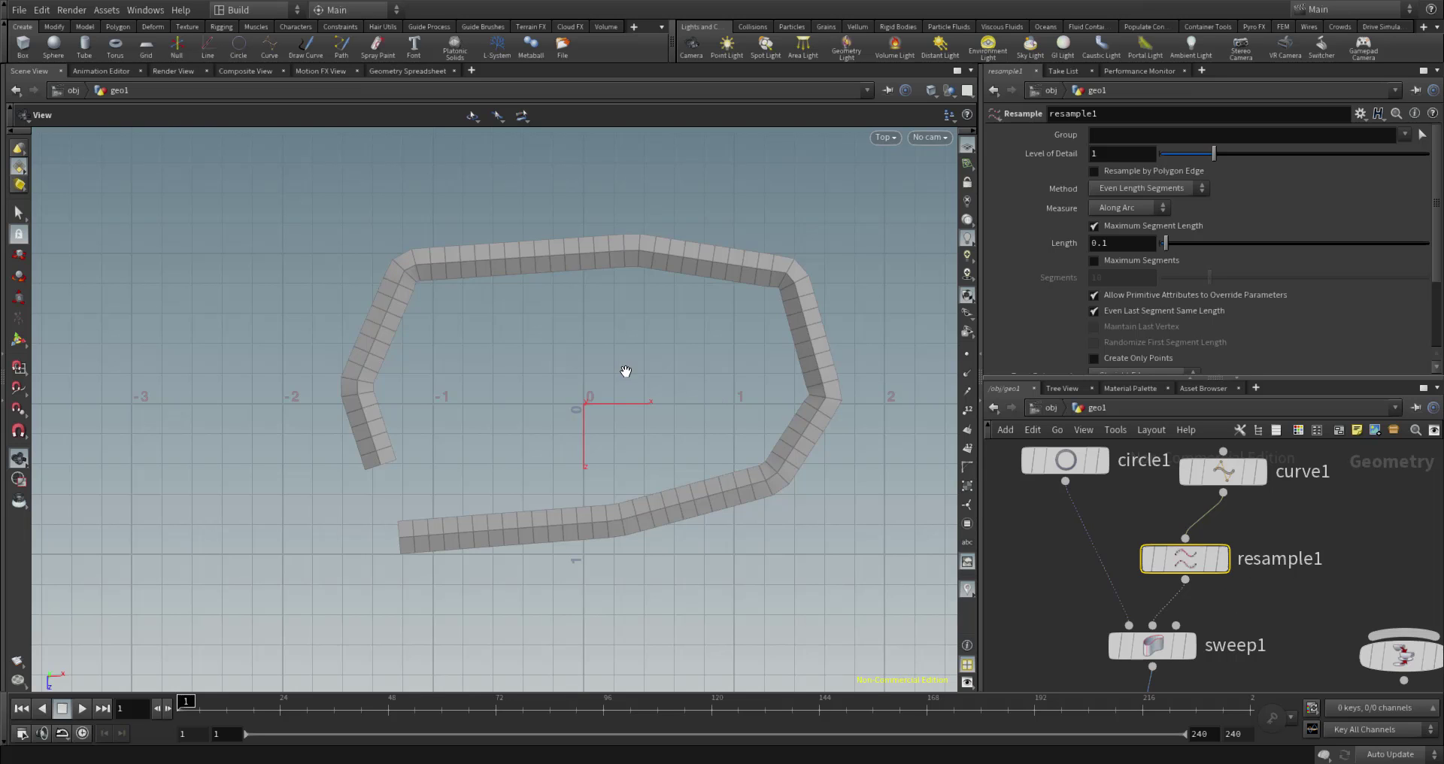
Switch the viewport from Top to Perspective view.
scroll(629, 413, down, 8)
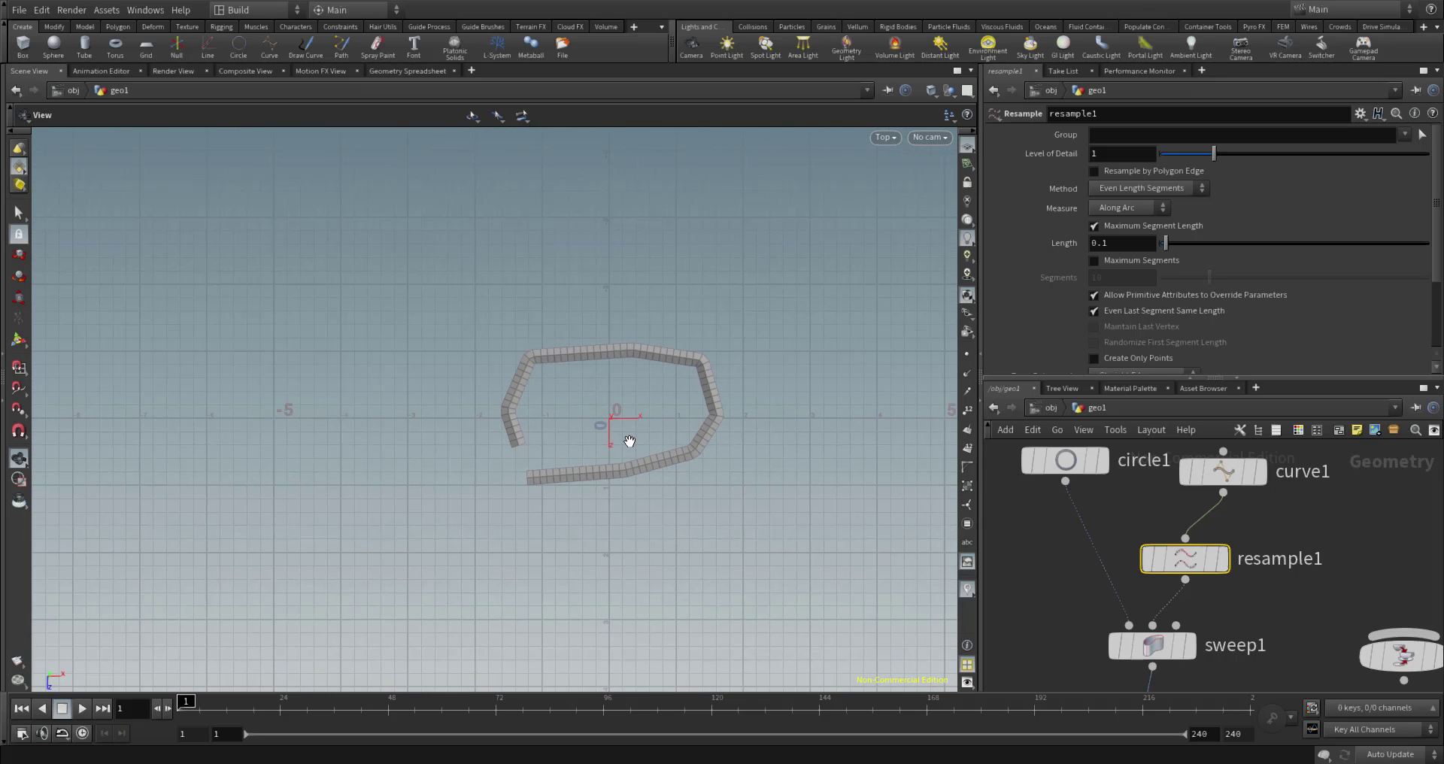
scroll(629, 441, up, 8)
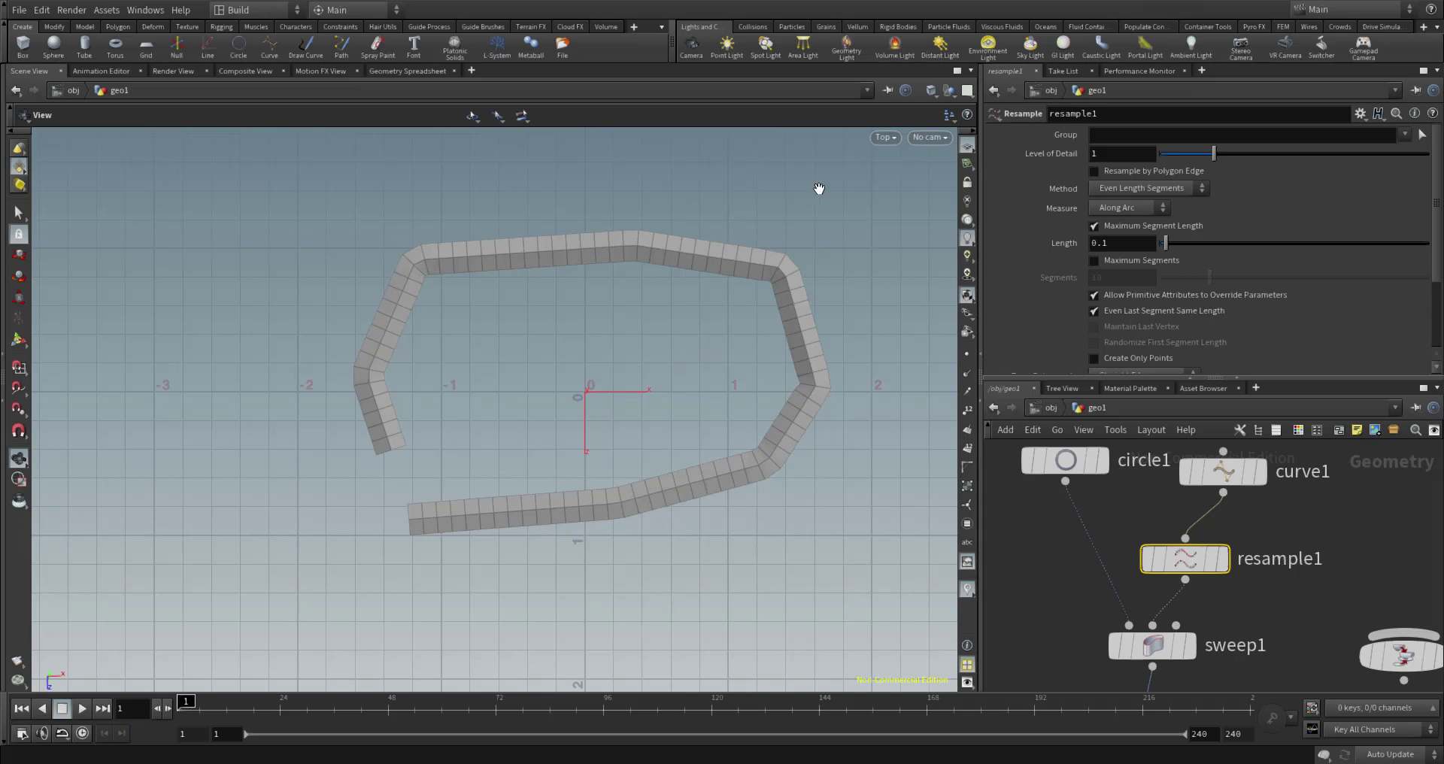
click(890, 137)
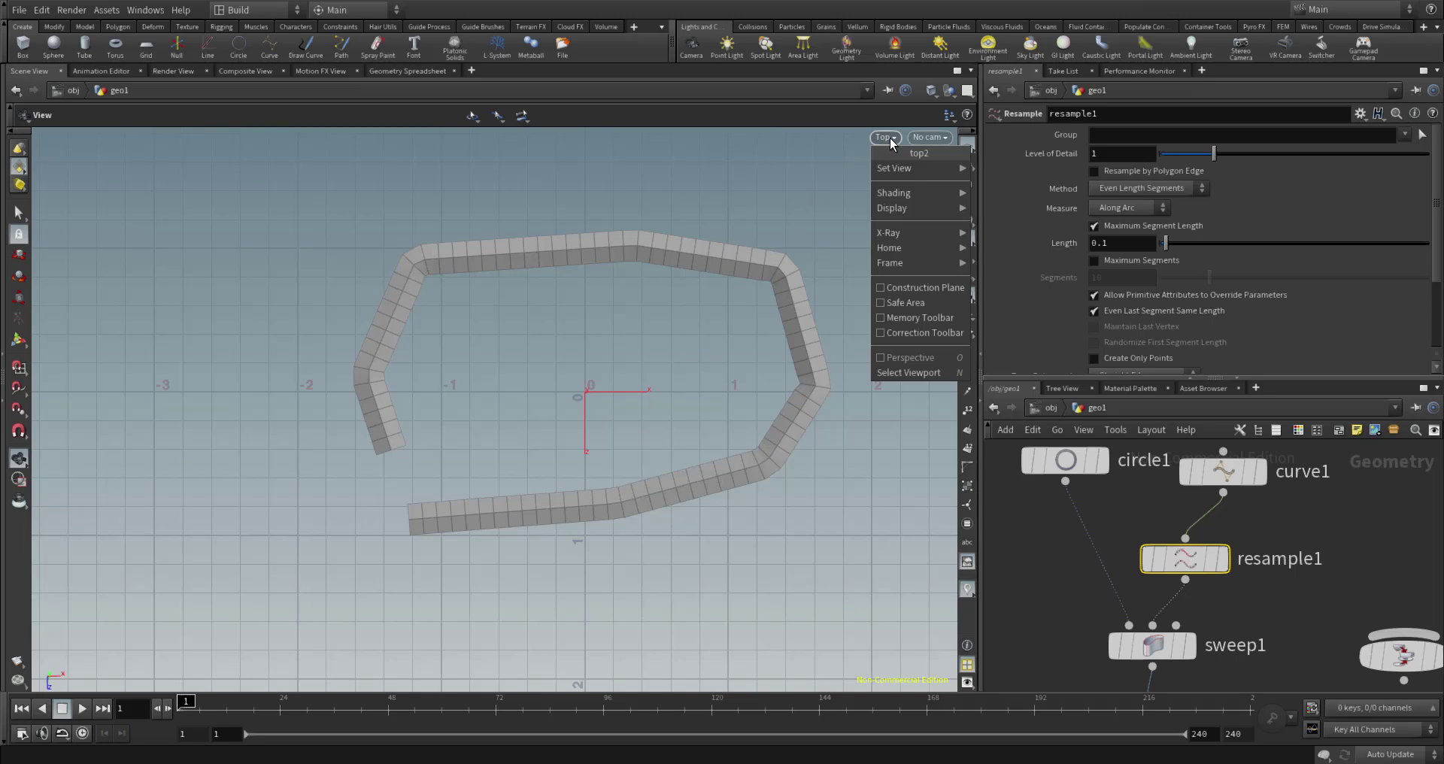
mouse_move(905, 171)
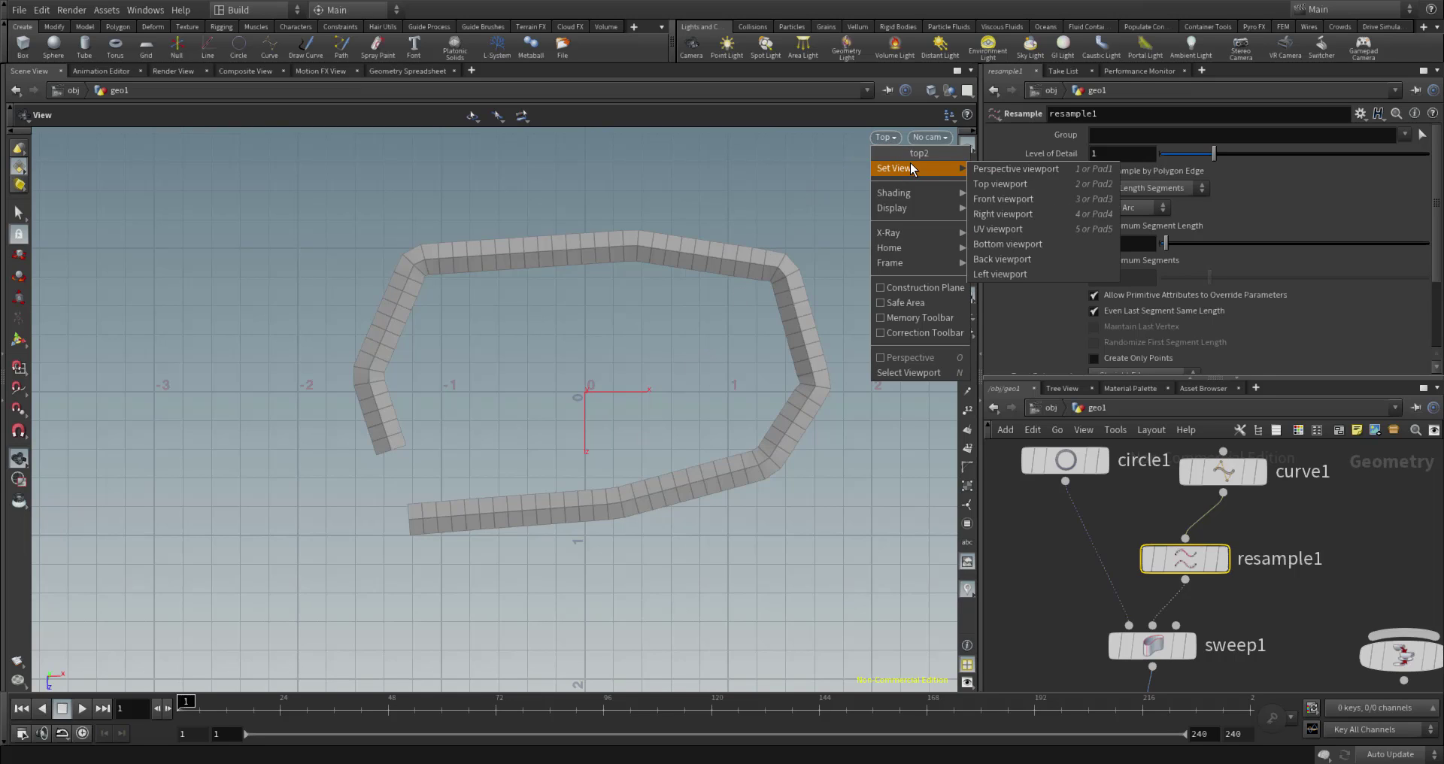
click(1001, 169)
scroll(719, 450, up, 5)
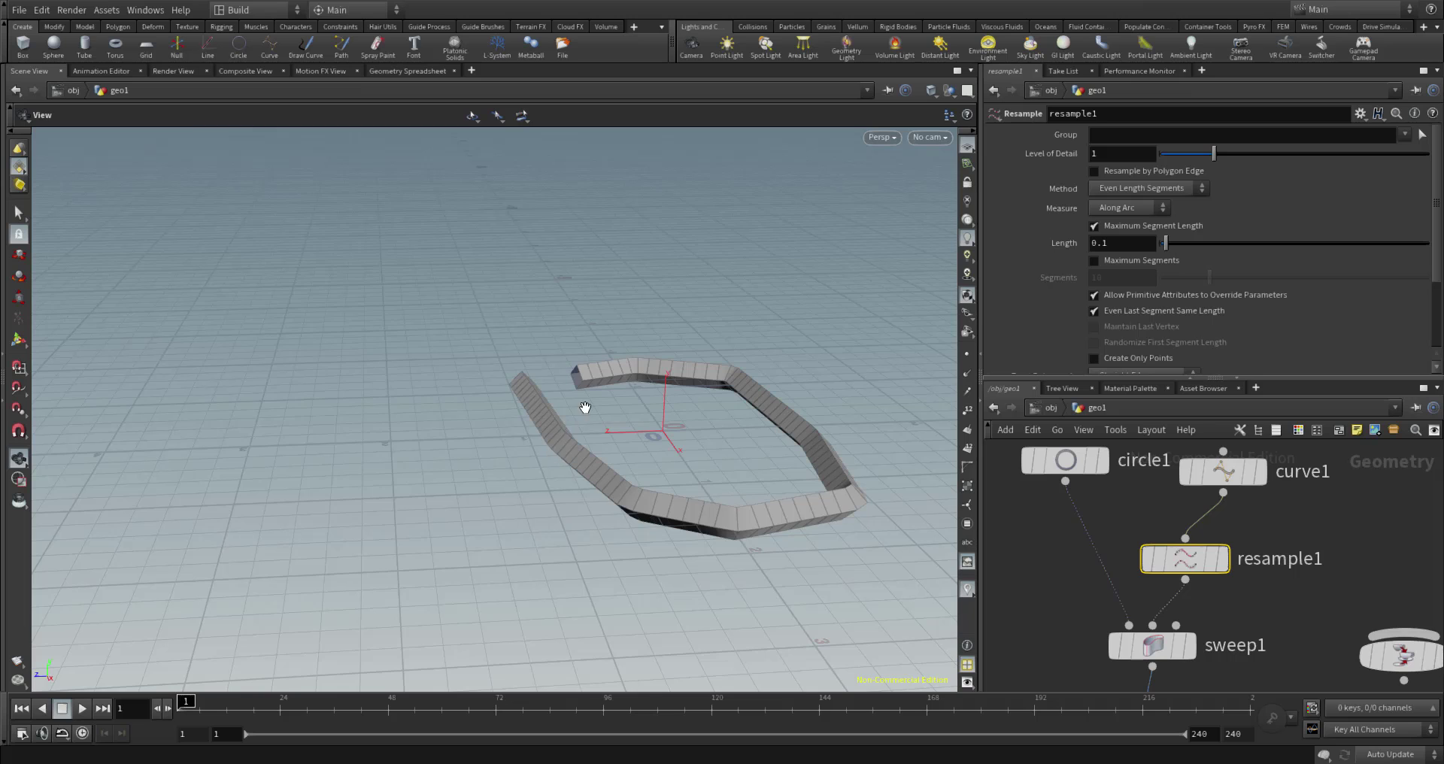
scroll(590, 414, down, 3)
middle_drag(825, 522, 560, 569)
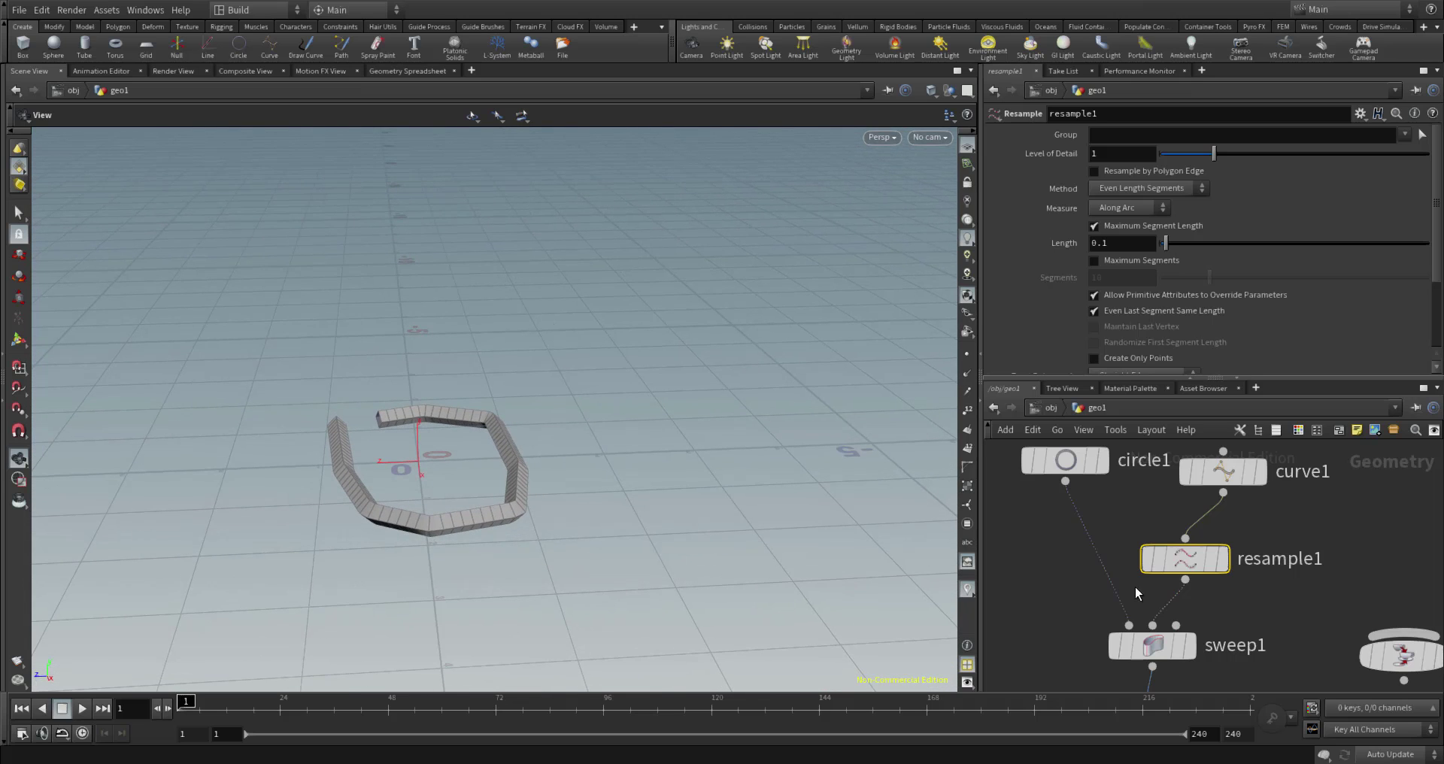
Move the circle node farther away from the resample and sweep nodes in the network.
scroll(1071, 558, down, 5)
middle_drag(1066, 562, 1220, 535)
scroll(1220, 535, up, 3)
scroll(1220, 536, up, 3)
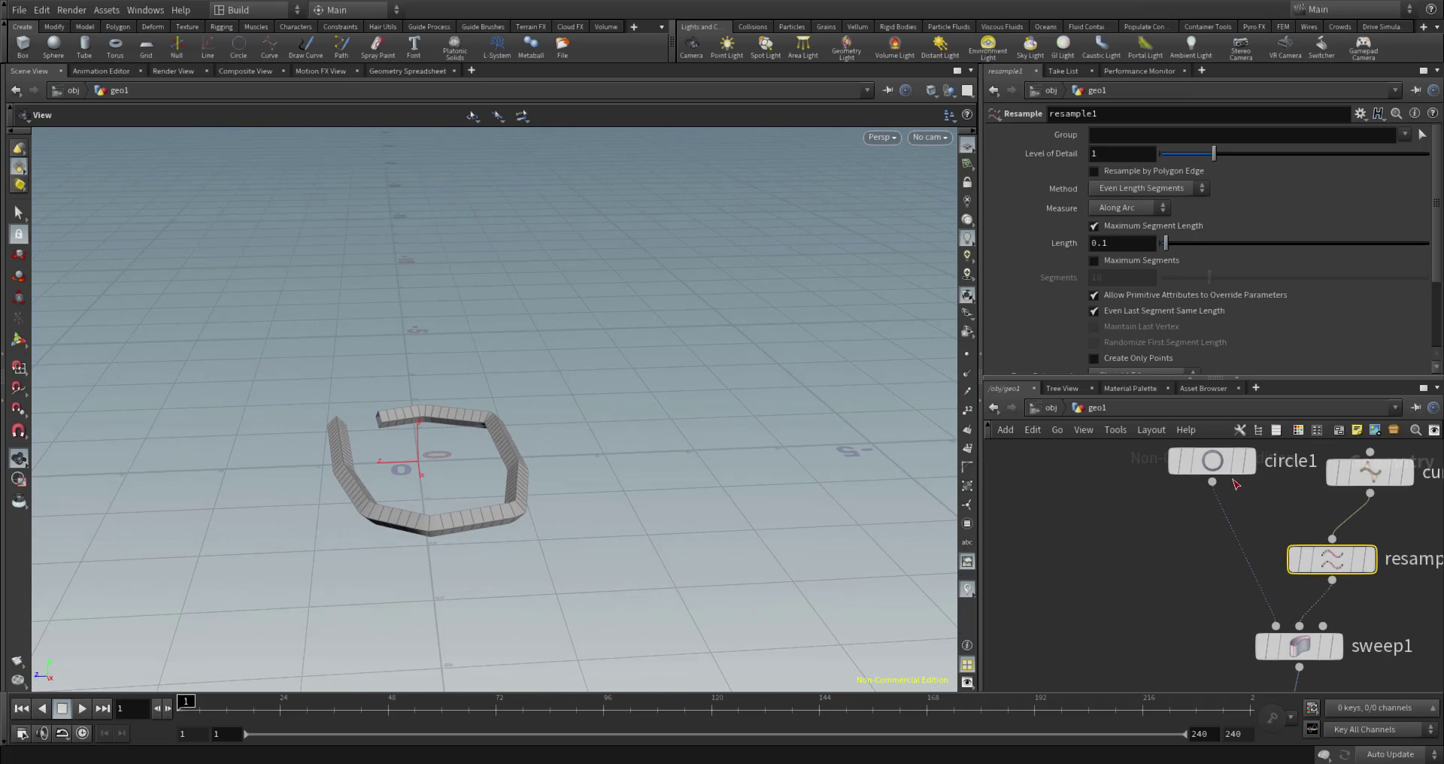
drag(1215, 464, 1151, 519)
click(1150, 522)
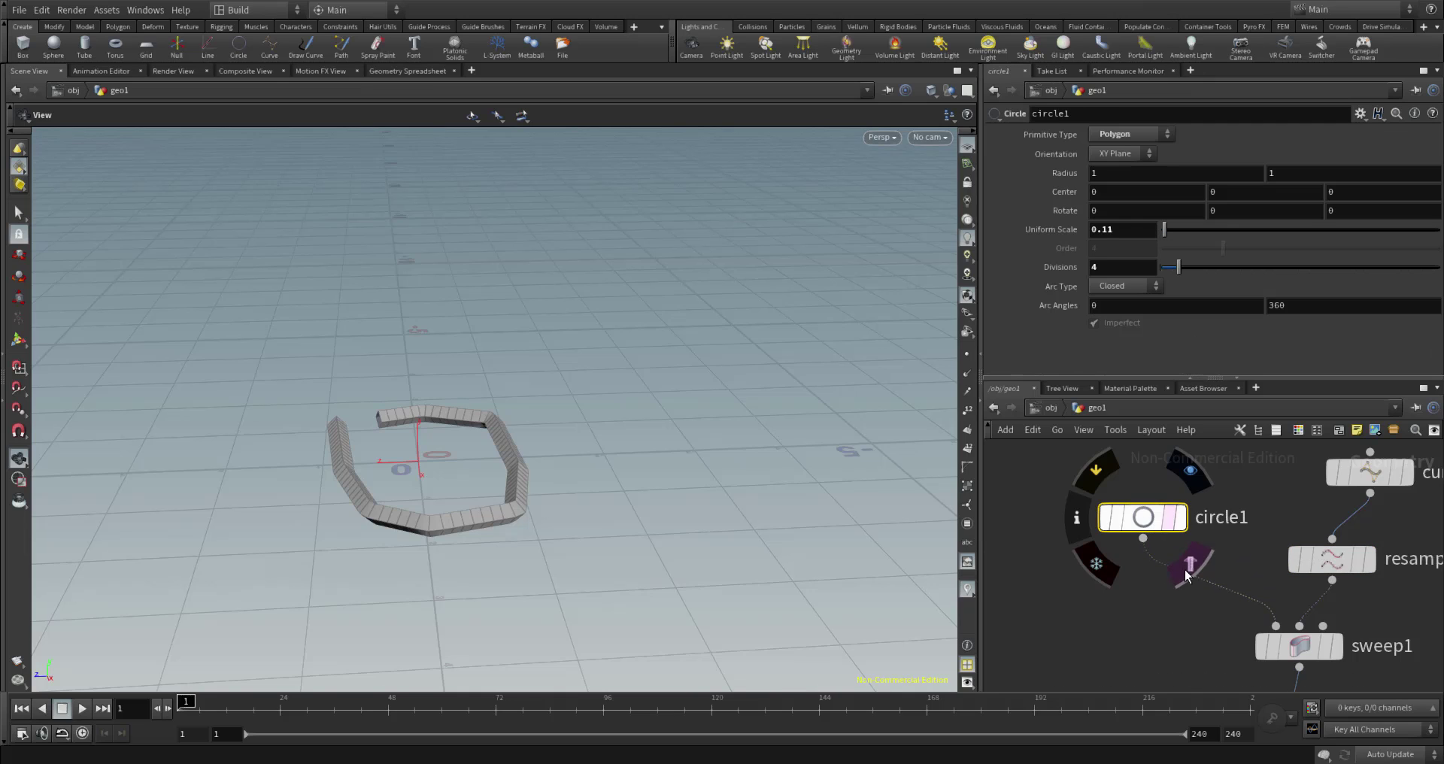
click(1040, 563)
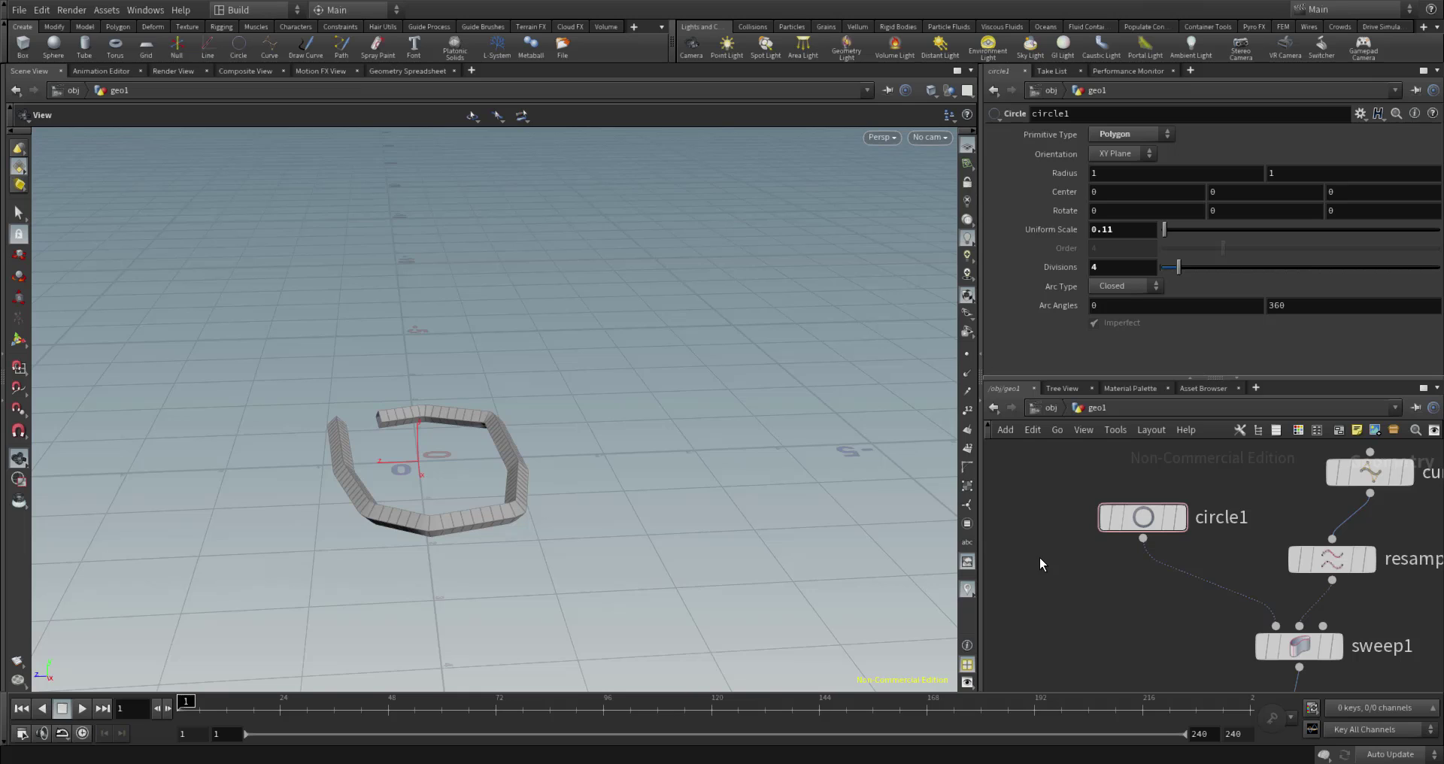
key(Tab)
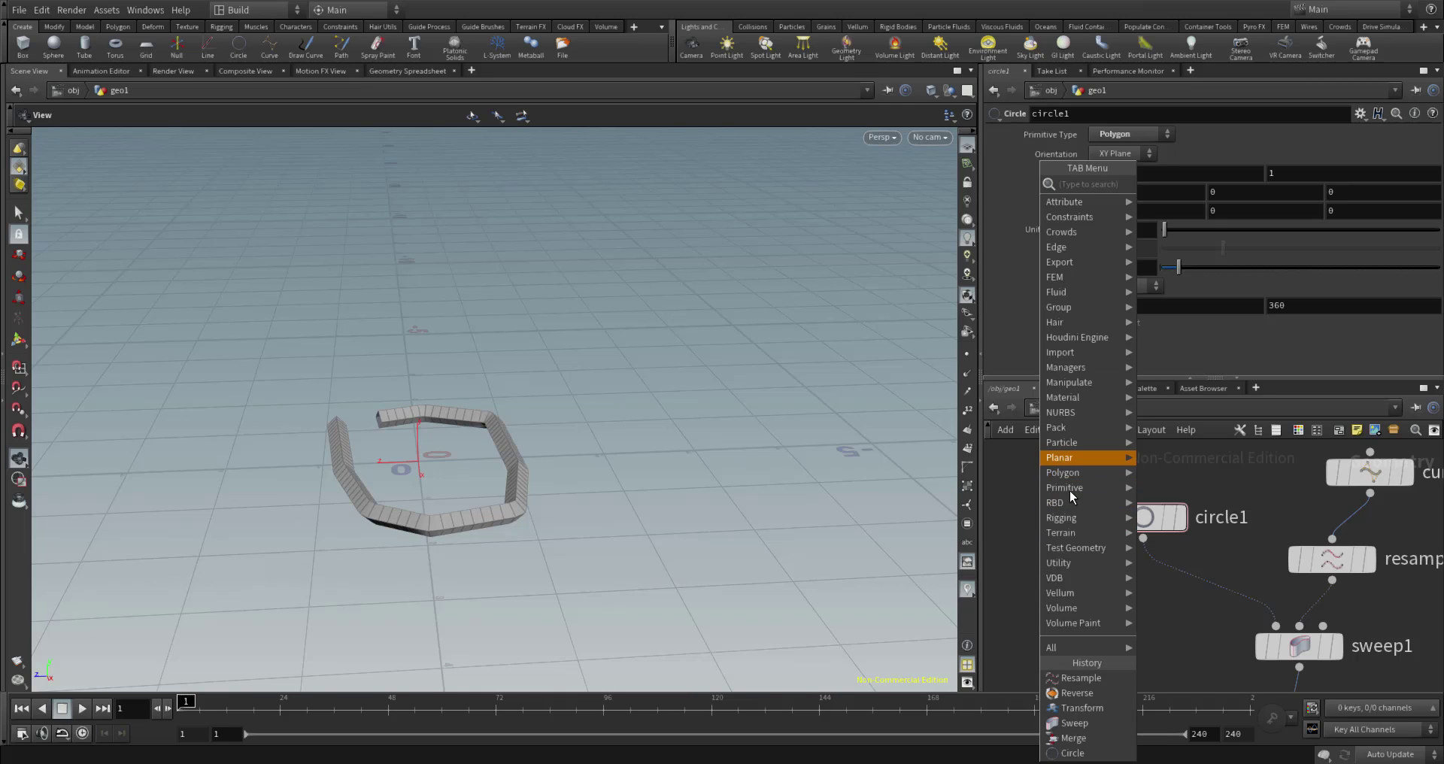
mouse_move(1072, 490)
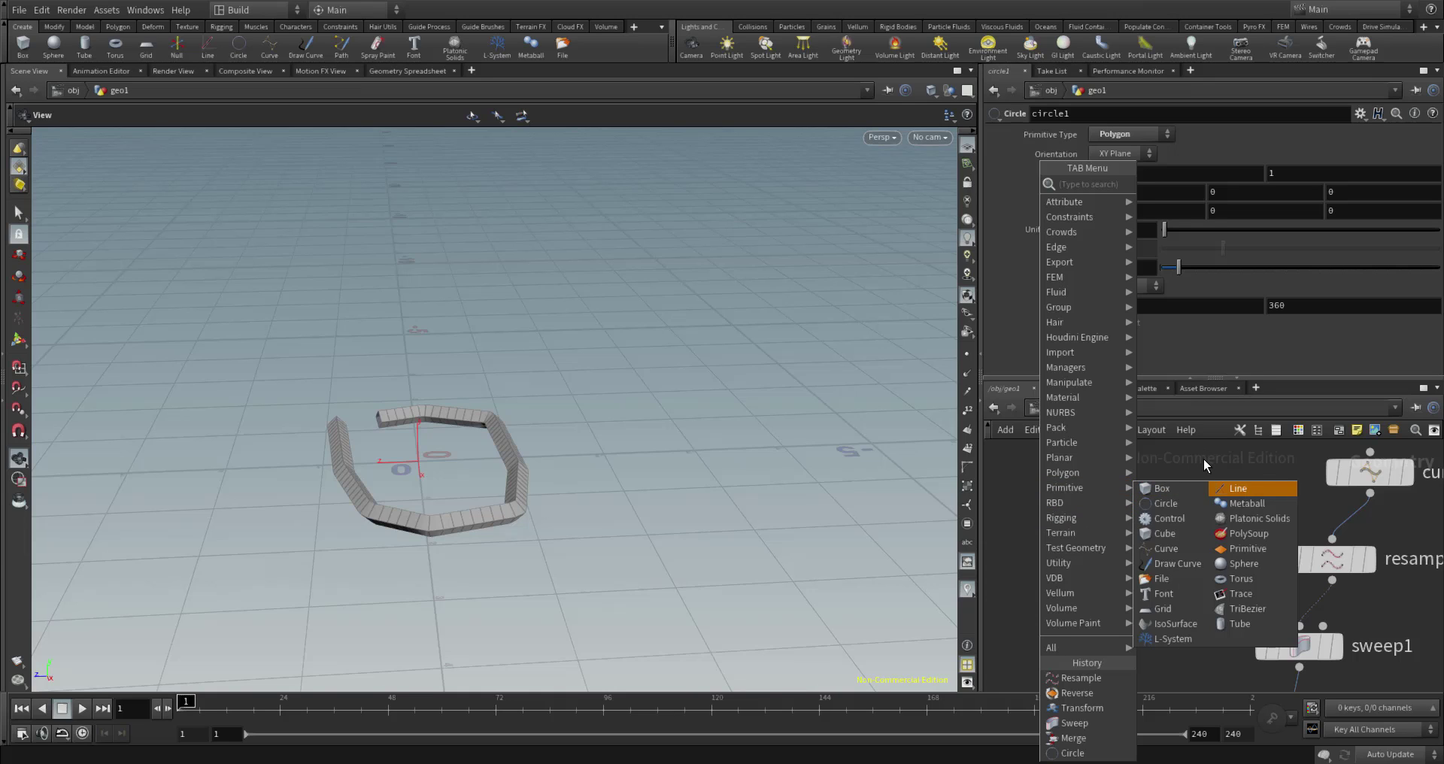
key(Escape)
middle_drag(1169, 650, 1052, 558)
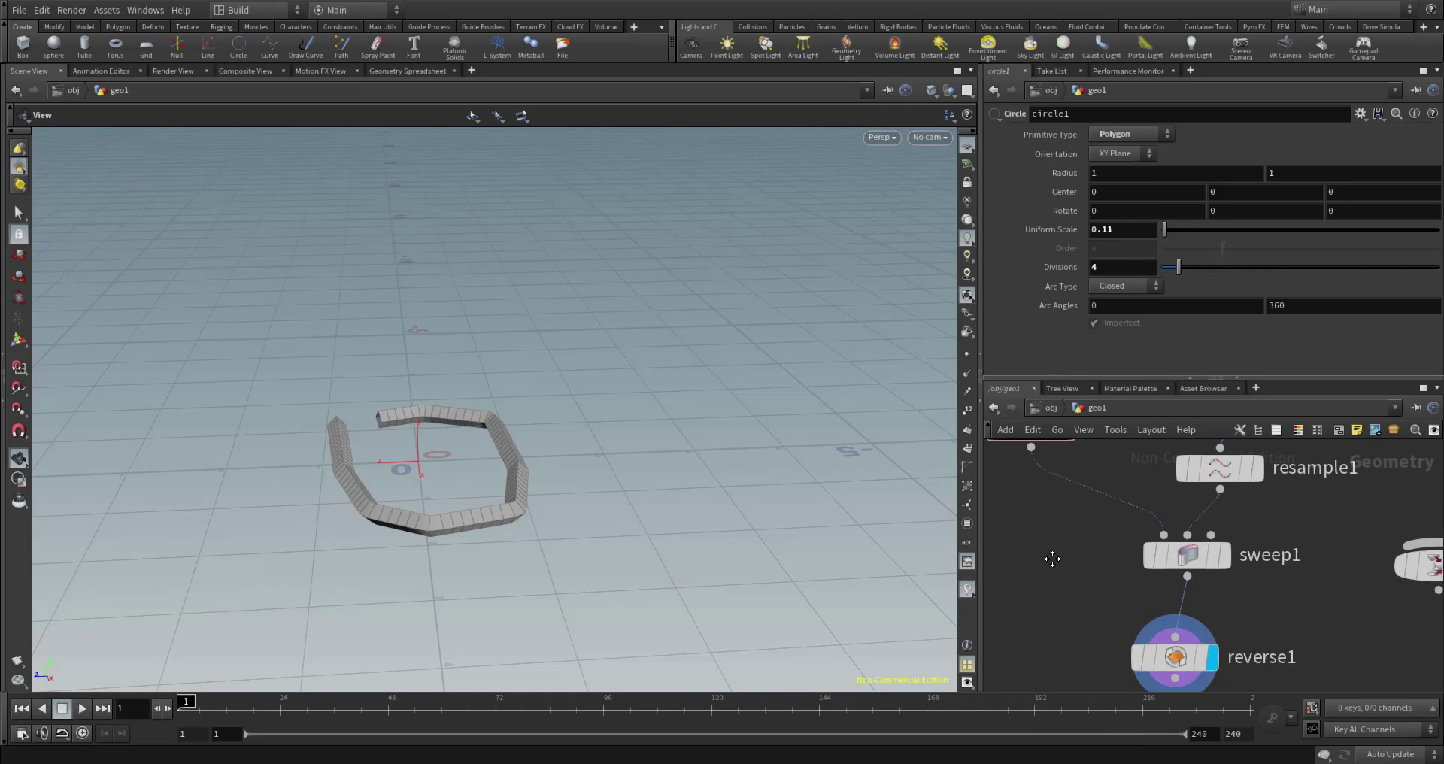
middle_drag(1173, 662, 1099, 606)
mouse_move(1099, 606)
mouse_down()
mouse_move(1158, 606)
mouse_move(1119, 541)
mouse_move(1119, 621)
mouse_up()
drag(510, 448, 418, 553)
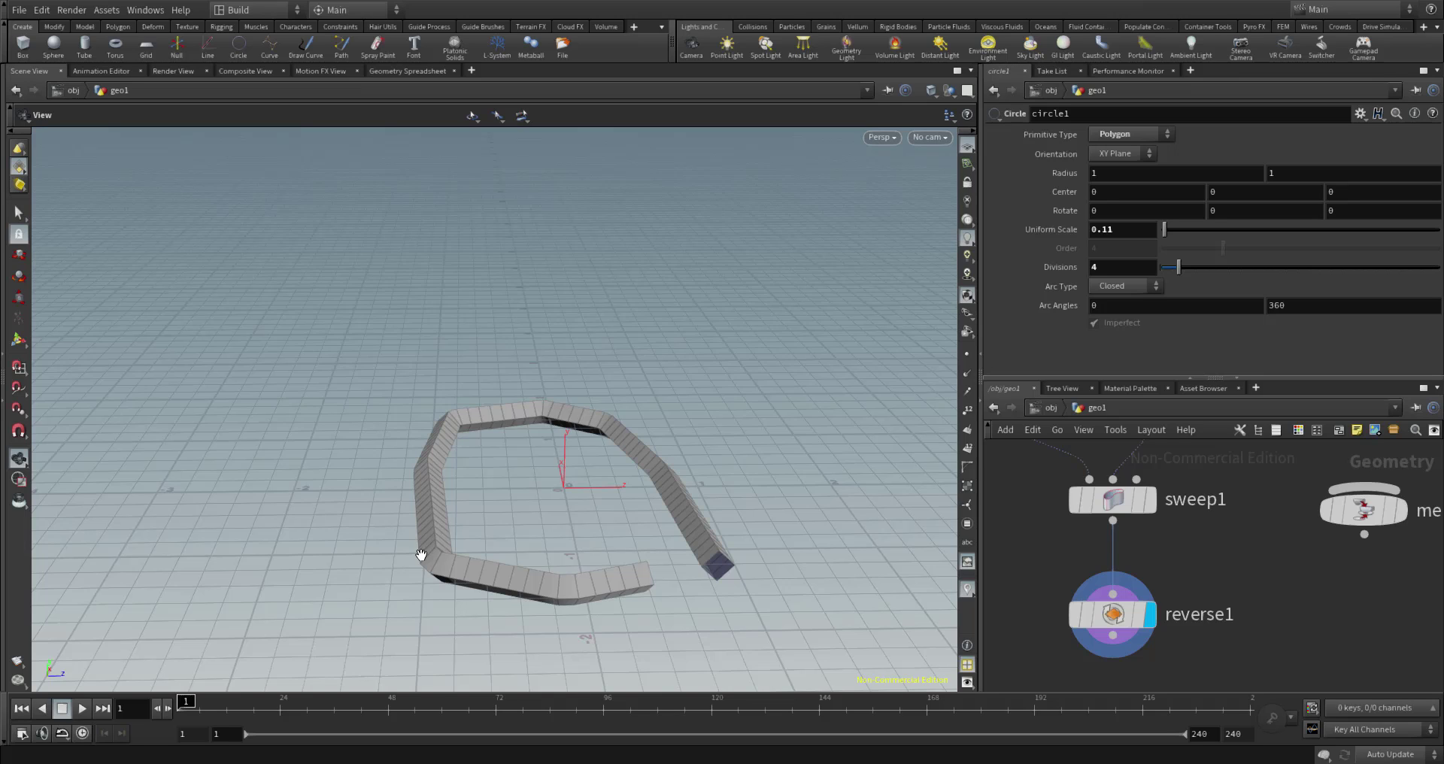
scroll(1151, 620, down, 4)
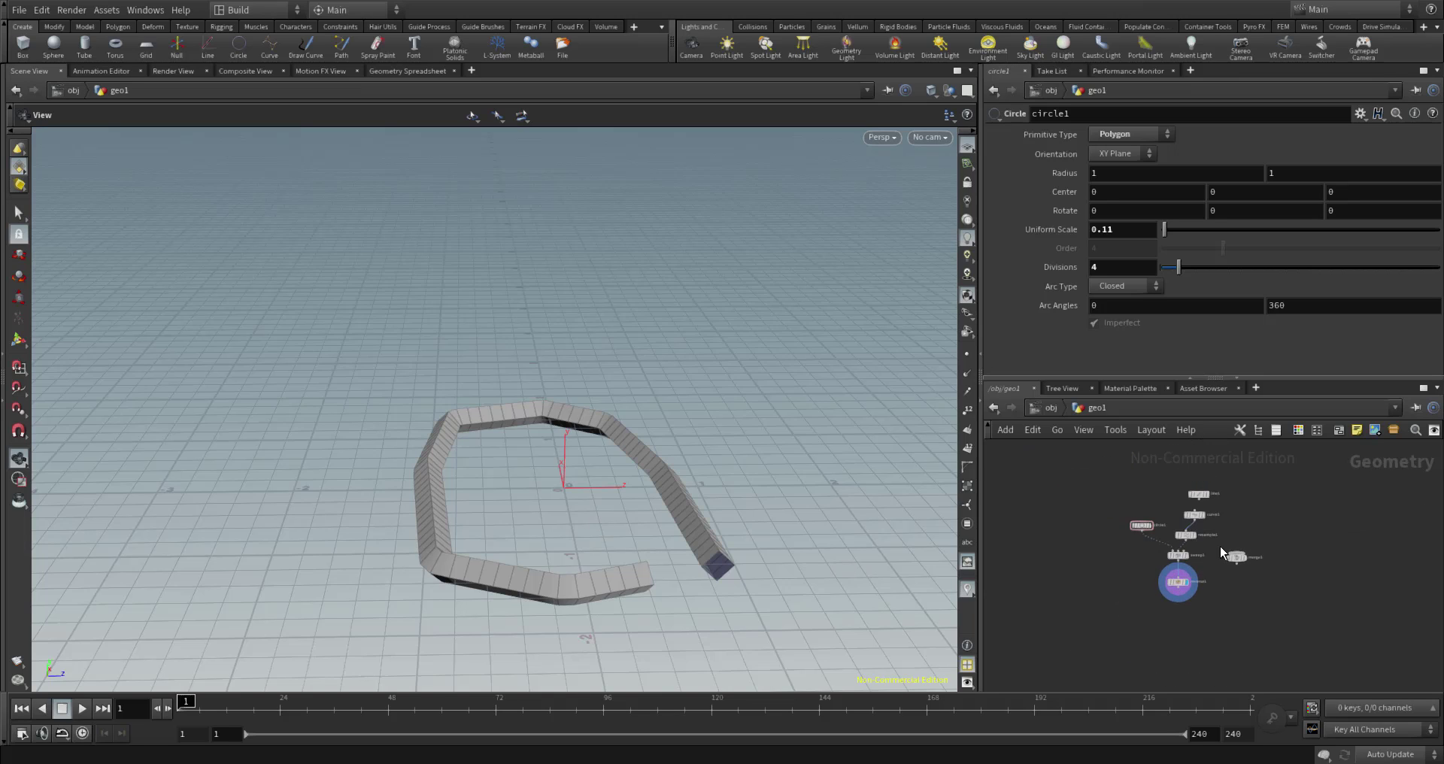
middle_drag(1195, 566, 1193, 612)
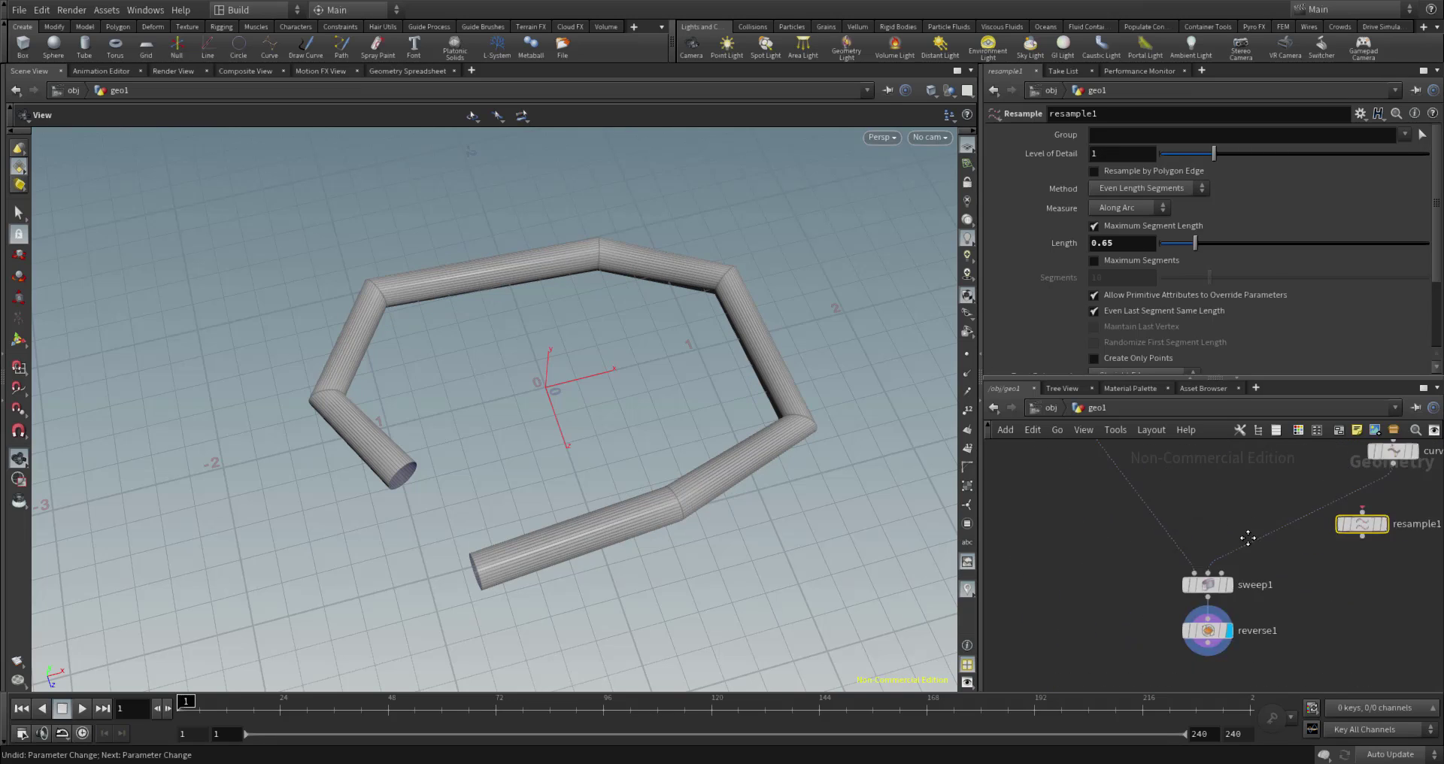
Add a PolyWire node after the reverse node, with a wire radius of 0.003.
key(Tab)
text(pol)
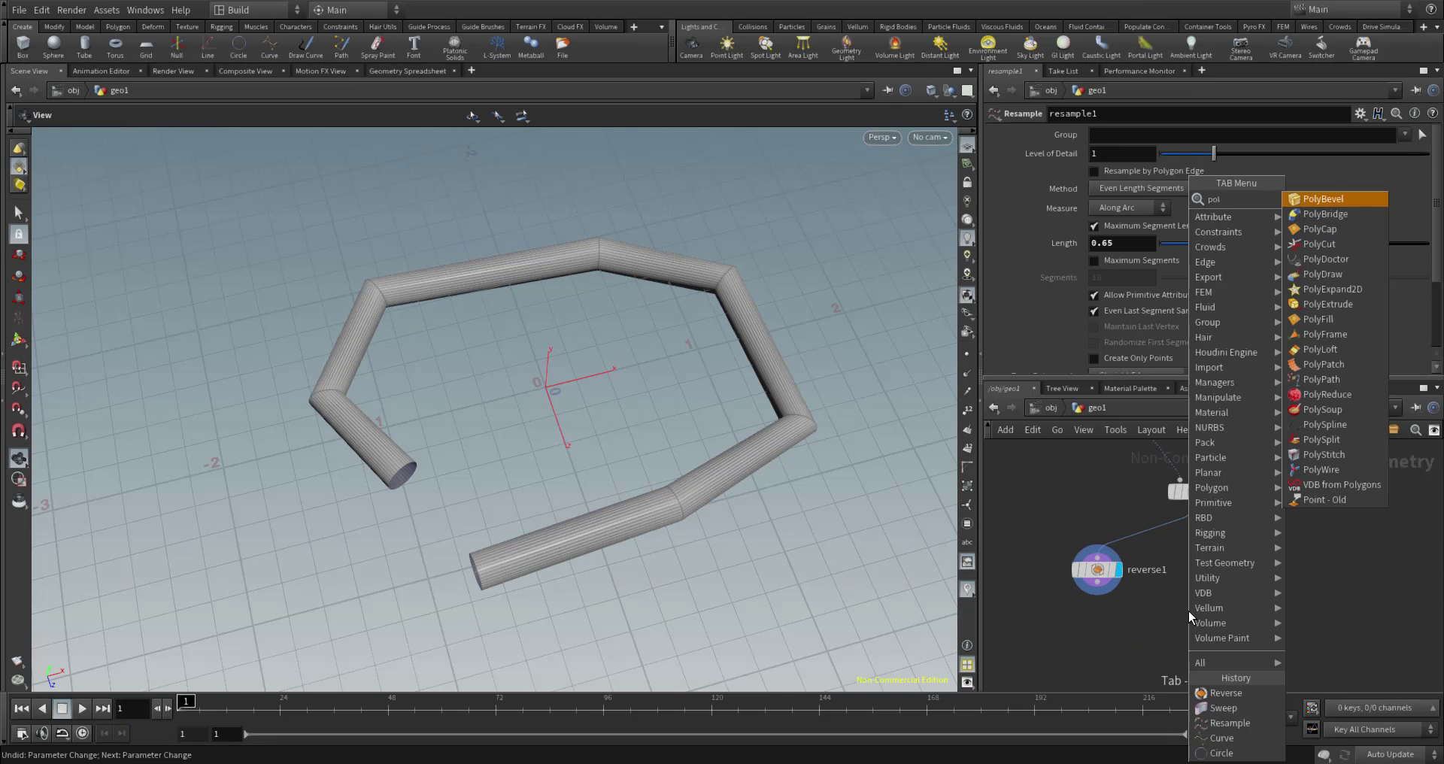
click(1324, 469)
scroll(594, 576, up, 10)
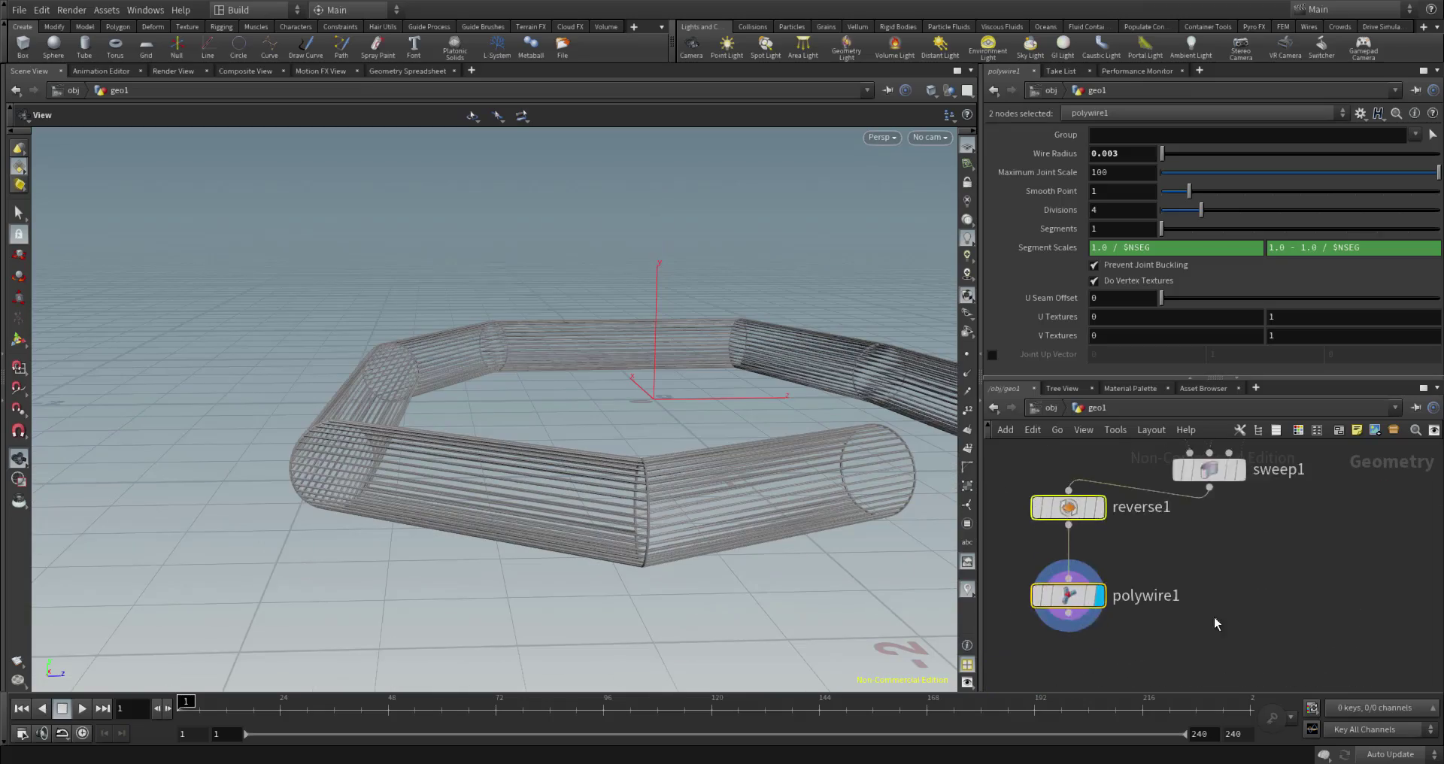
Try a PolyBevel node between the sweep and reverse nodes with a fixed-distance offset of 0.117 and 2 divisions.
click(1097, 620)
key(Tab)
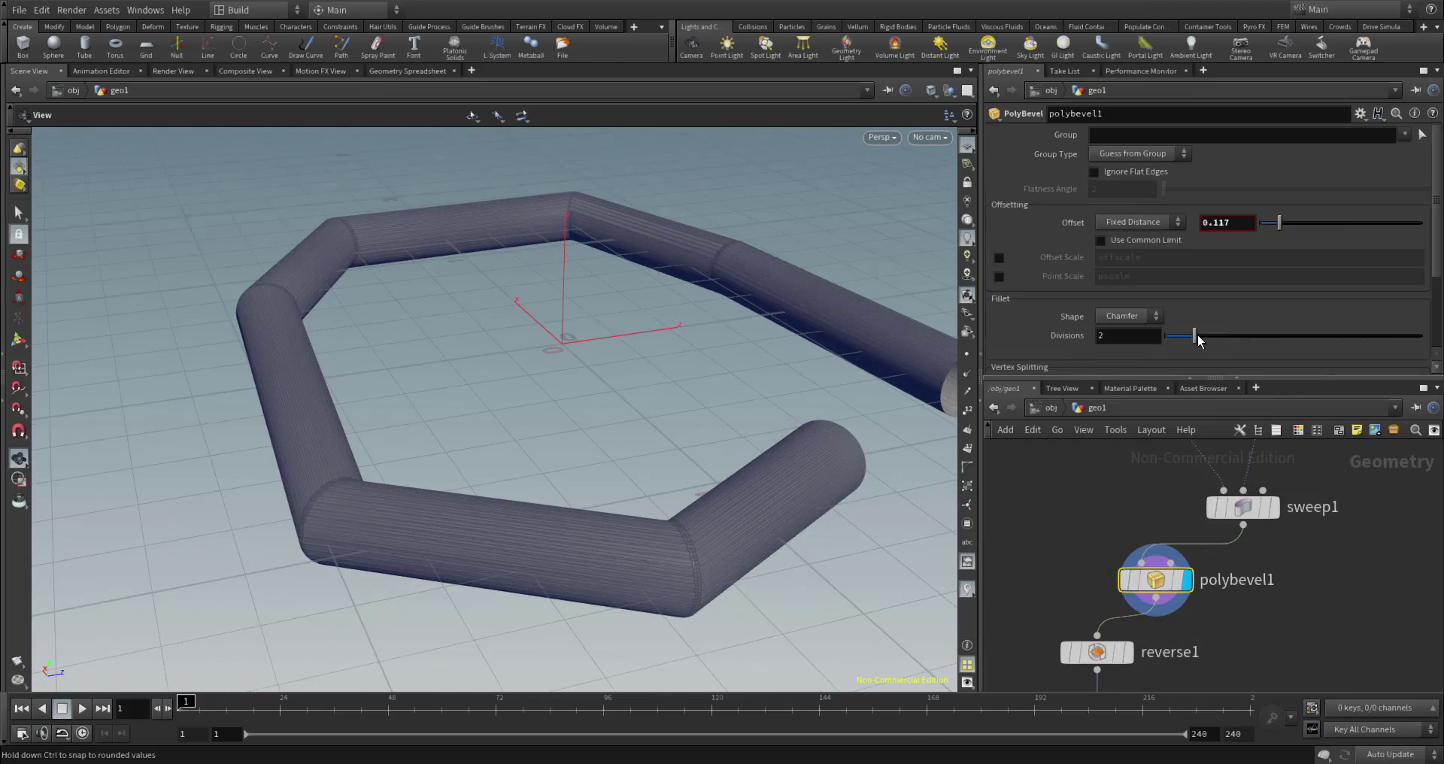
scroll(673, 452, up, 10)
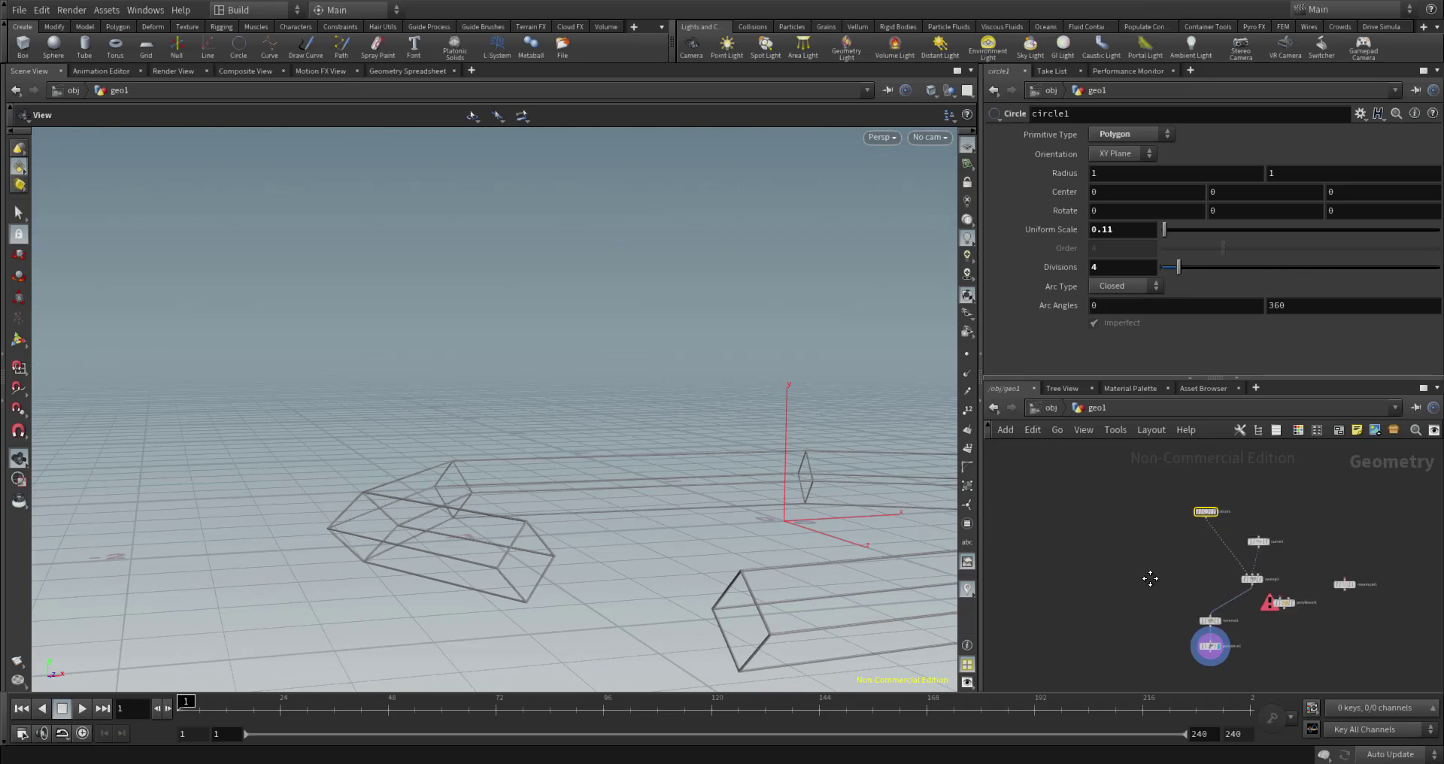
Add a Merge node that combines the reverse and polywire outputs, and display it.
key(Tab)
text(merge)
key(Return)
click(1225, 589)
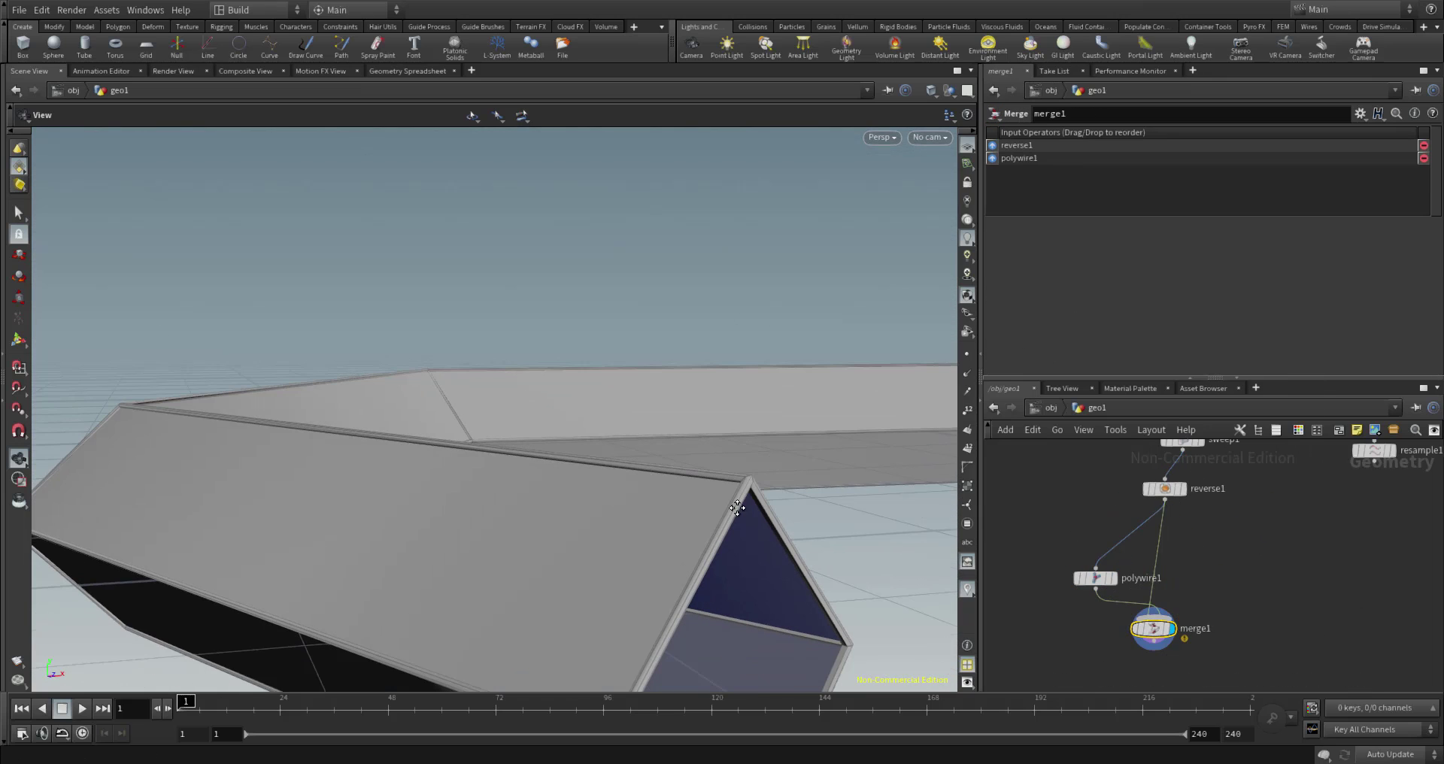
Insert a Transform node between the reverse and merge nodes and set its Y scale to 0.73.
key(Tab)
text(transform)
key(Return)
click(1166, 572)
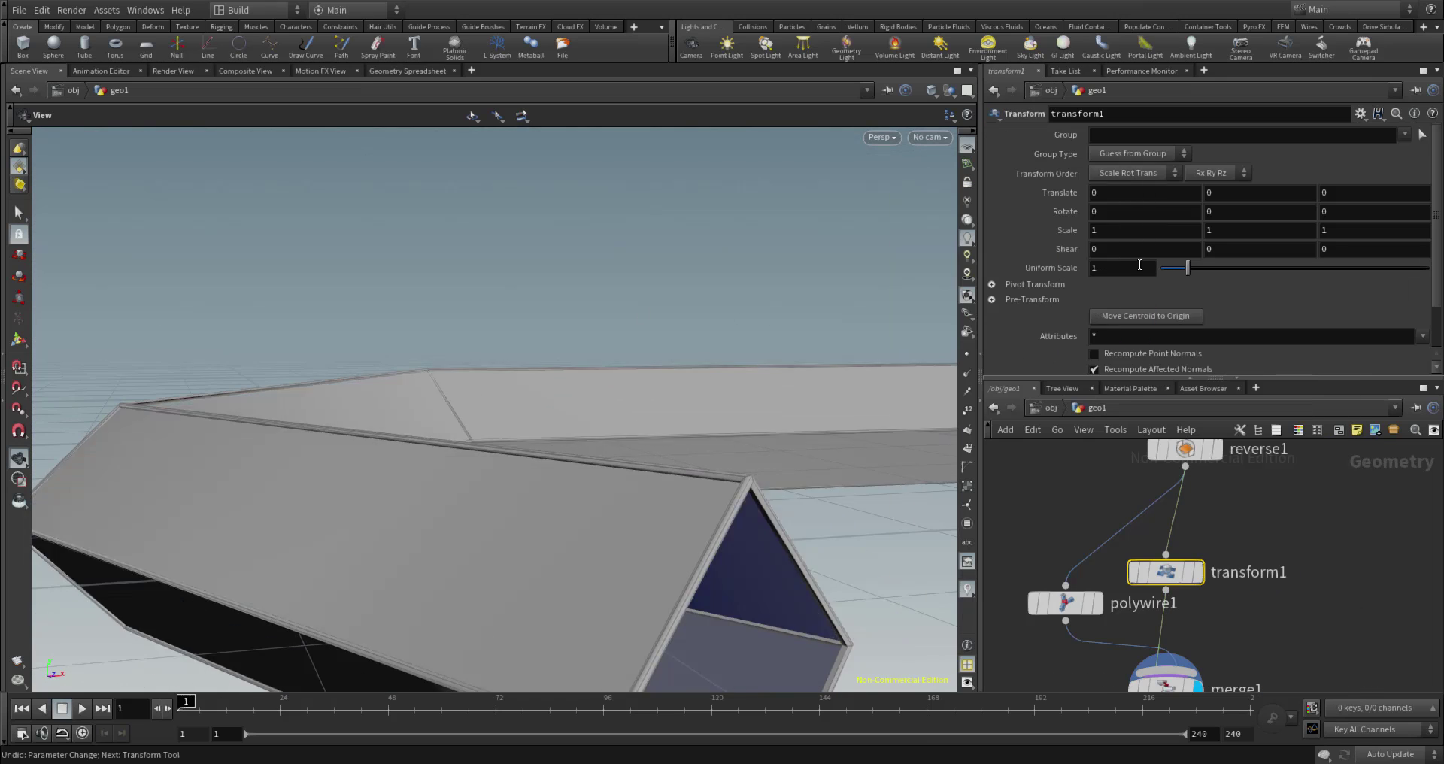
middle_drag(1233, 231, 1370, 247)
middle_drag(1370, 247, 1370, 246)
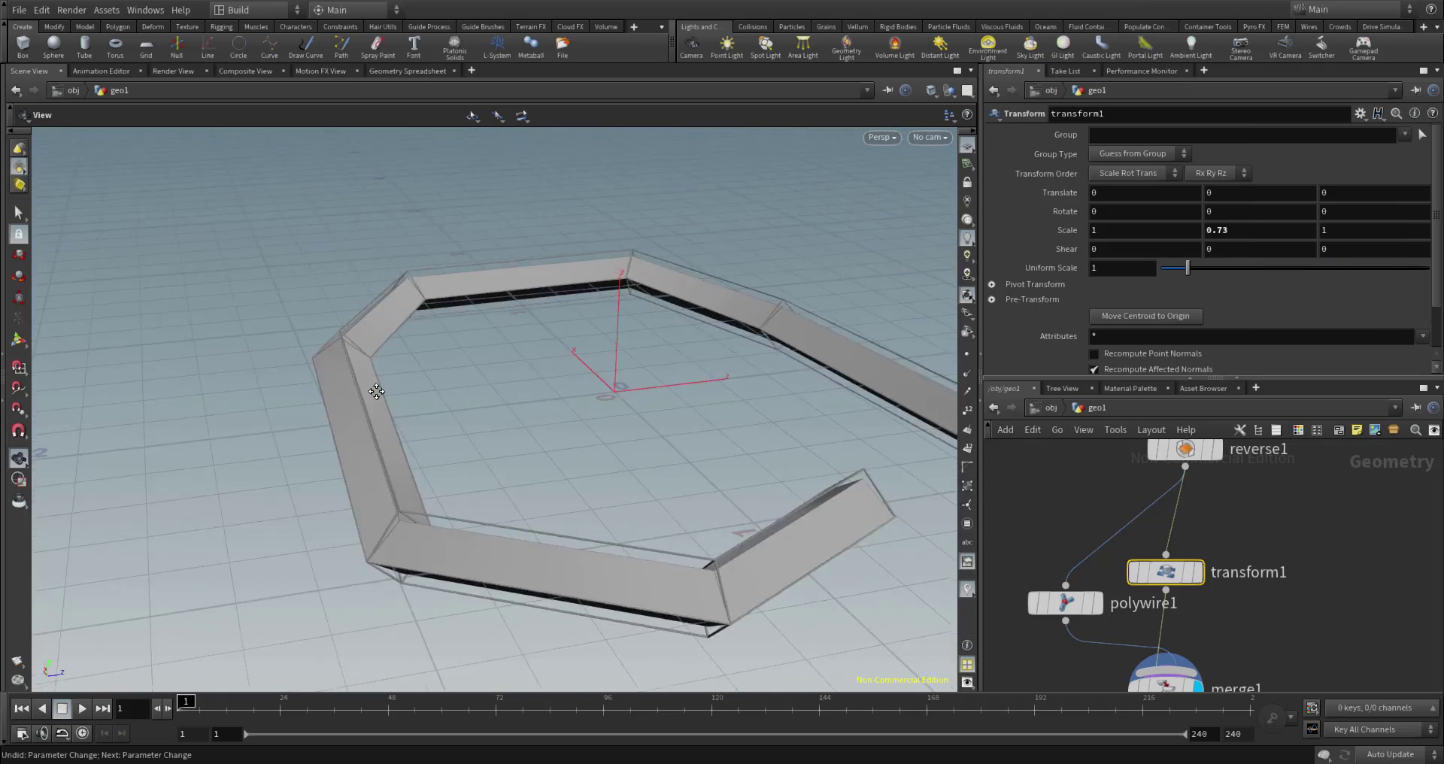
Set the circle's uniform scale to 0.38 and its divisions to 8.
scroll(1233, 549, down, 3)
middle_drag(1234, 549, 1196, 659)
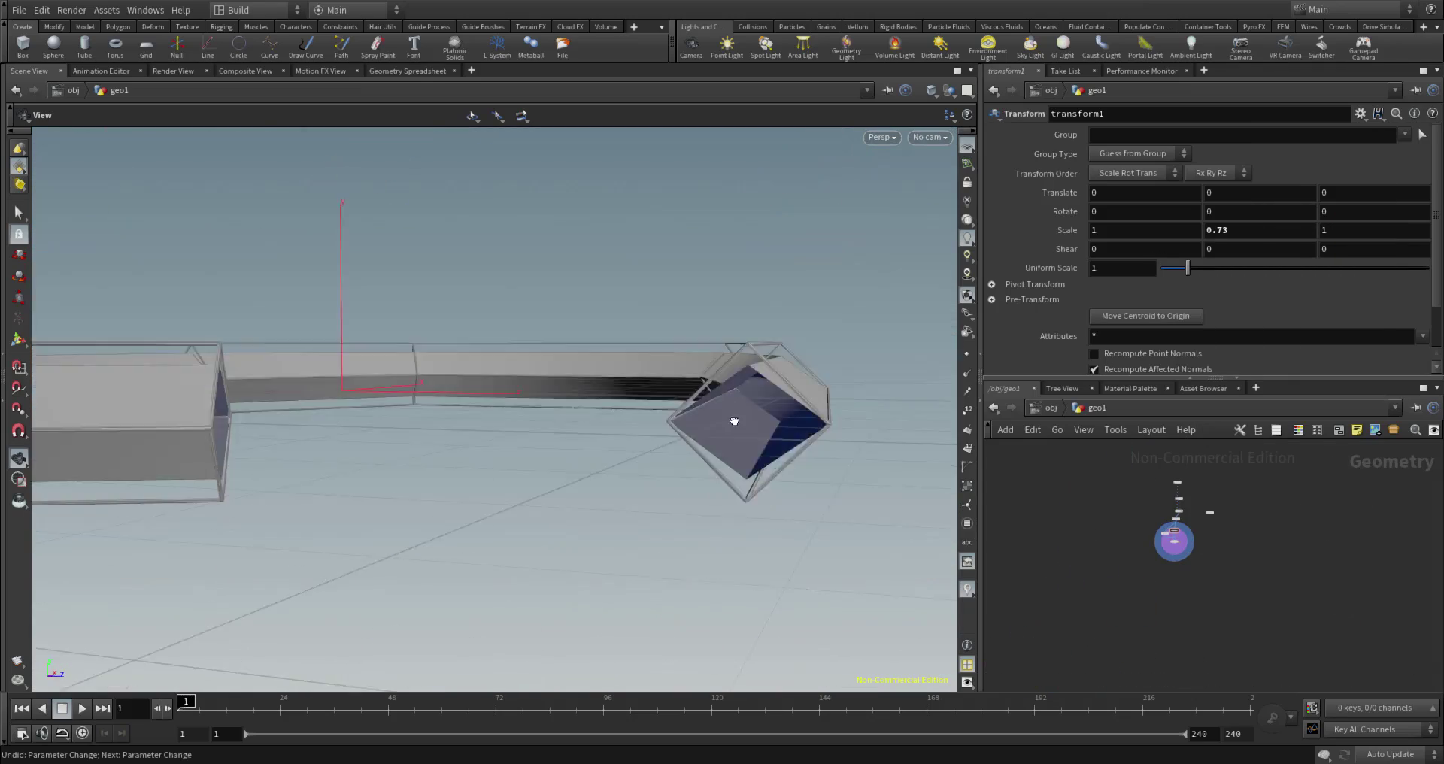
click(1196, 525)
scroll(740, 332, up, 2)
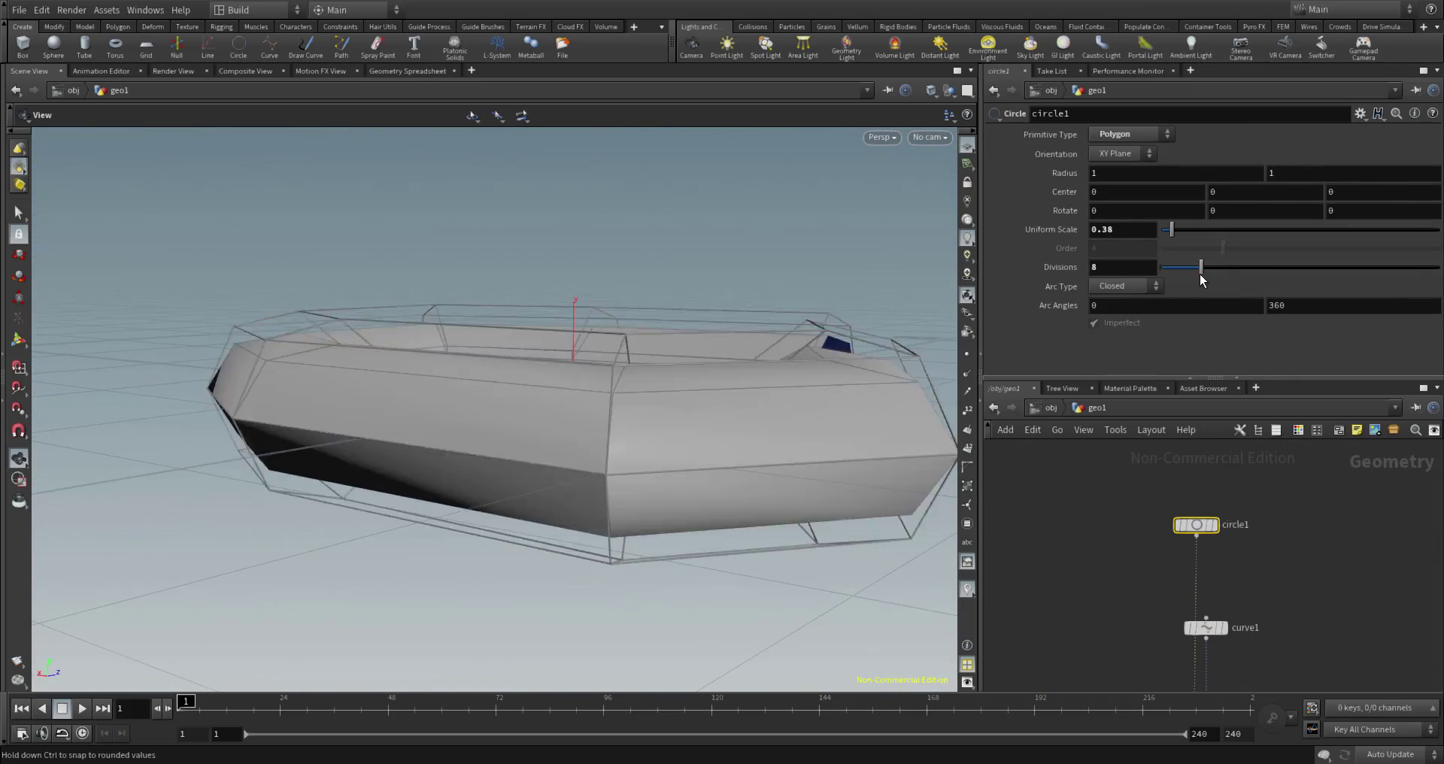